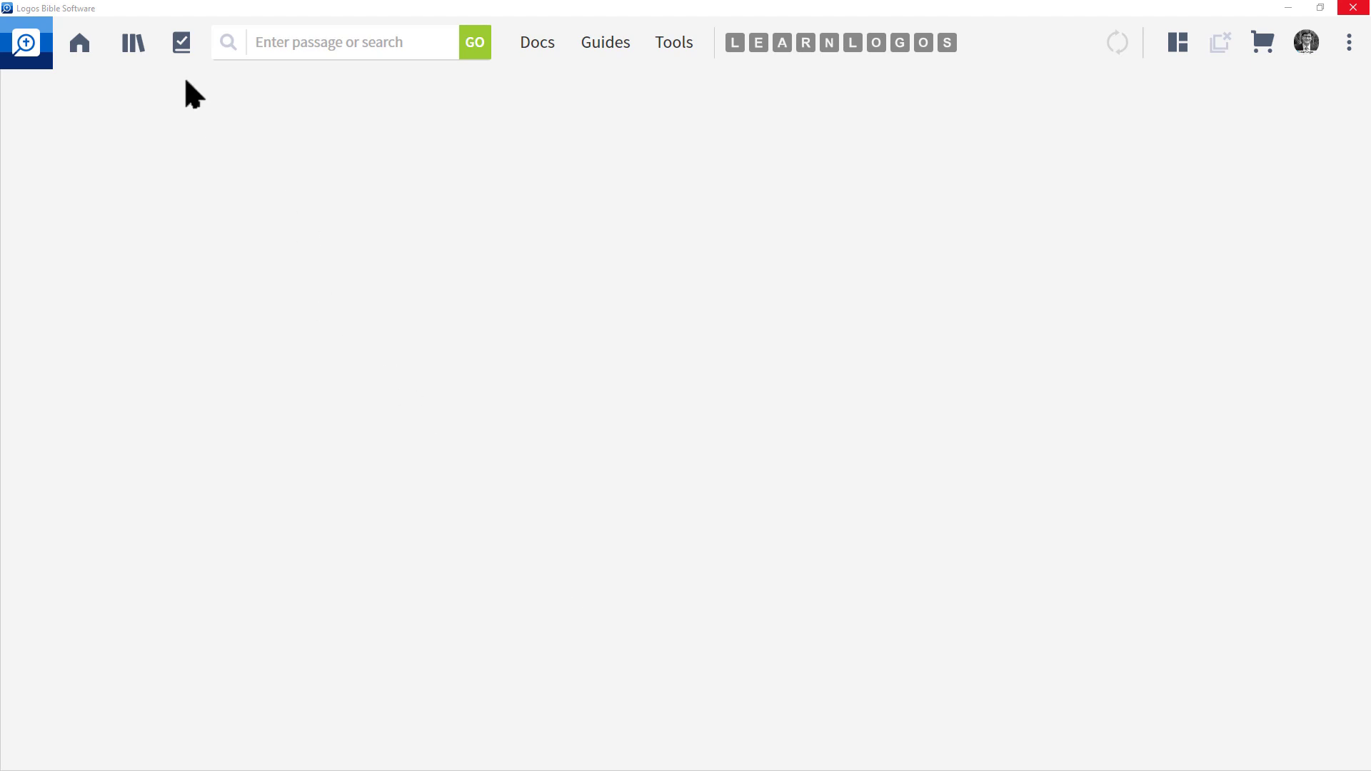
# Open a Syntax search and choose the Cascadia Syntax Graphs of the New Testament Dataset as the resource to search
pyautogui.click(228, 42)
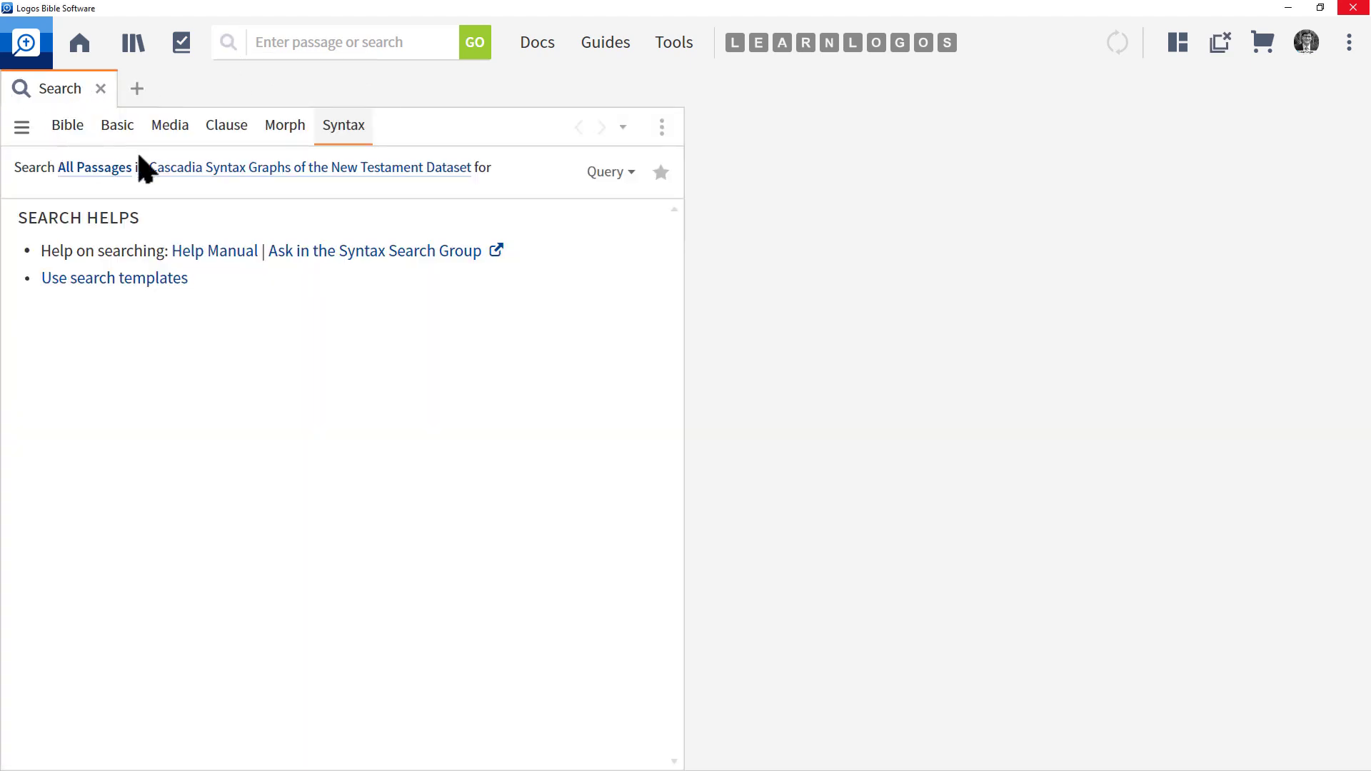
pyautogui.moveTo(363, 104)
pyautogui.mouseDown()
pyautogui.moveTo(295, 132)
pyautogui.moveTo(407, 126)
pyautogui.moveTo(338, 92)
pyautogui.mouseUp()
pyautogui.press('Escape')
pyautogui.click(282, 178)
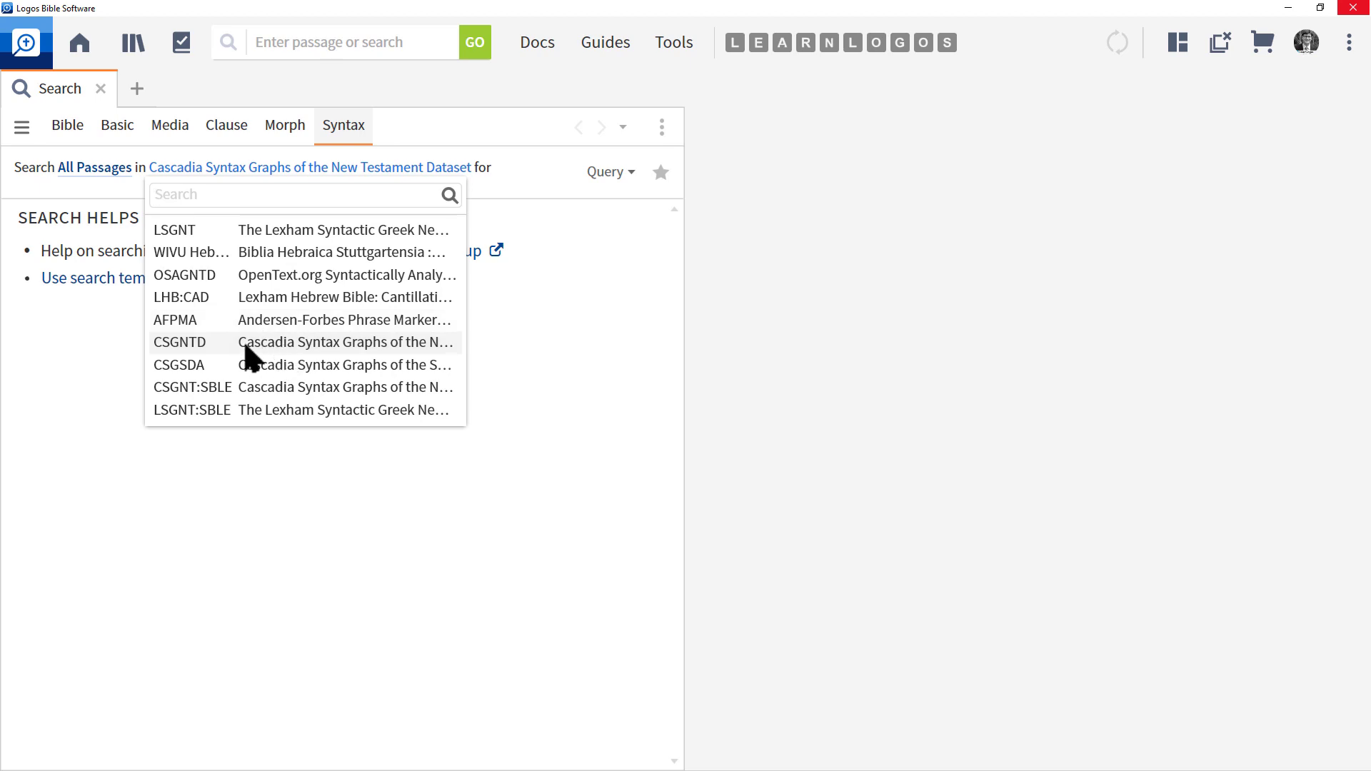
pyautogui.click(376, 340)
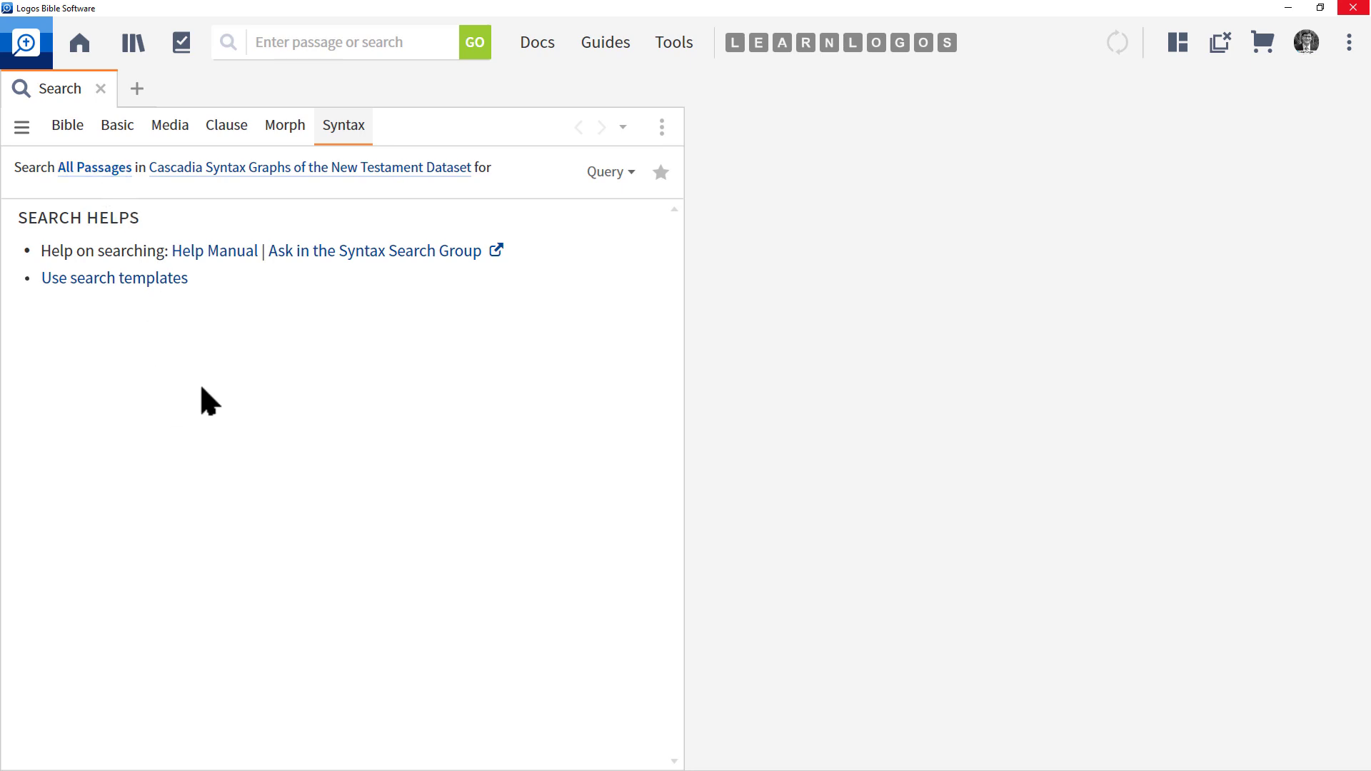
# Open the Help Manual's Syntax Search article, read through its instructions and close it
pyautogui.click(222, 261)
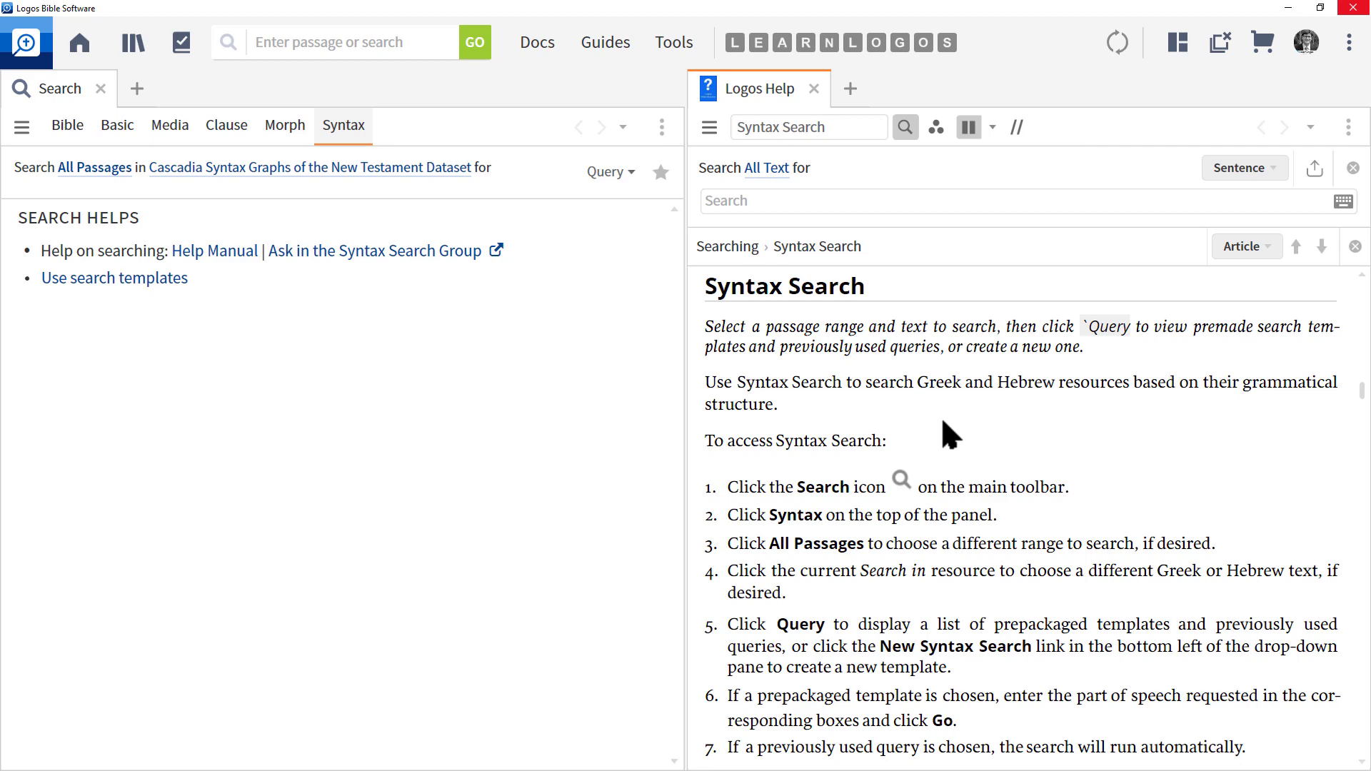
pyautogui.scroll(-5, 981, 431)
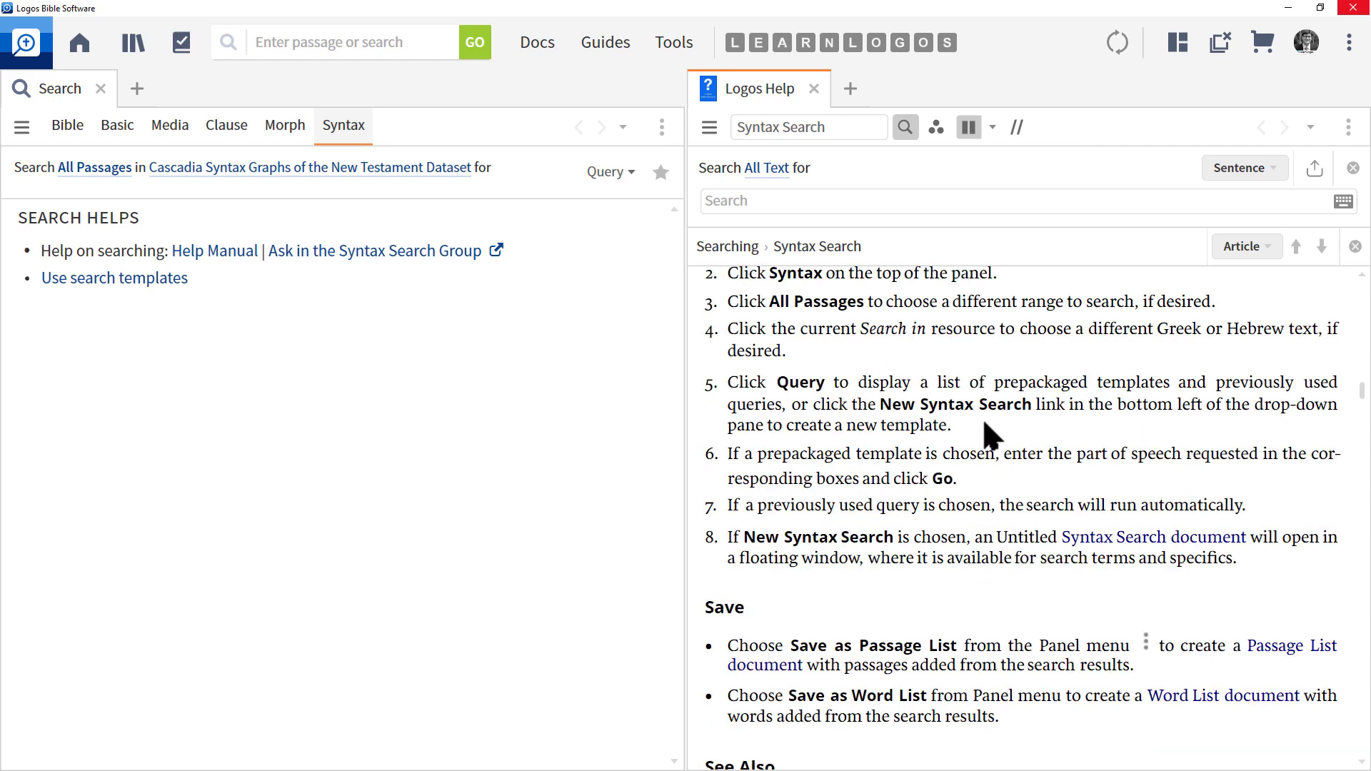
pyautogui.scroll(-2, 985, 432)
pyautogui.scroll(5, 988, 436)
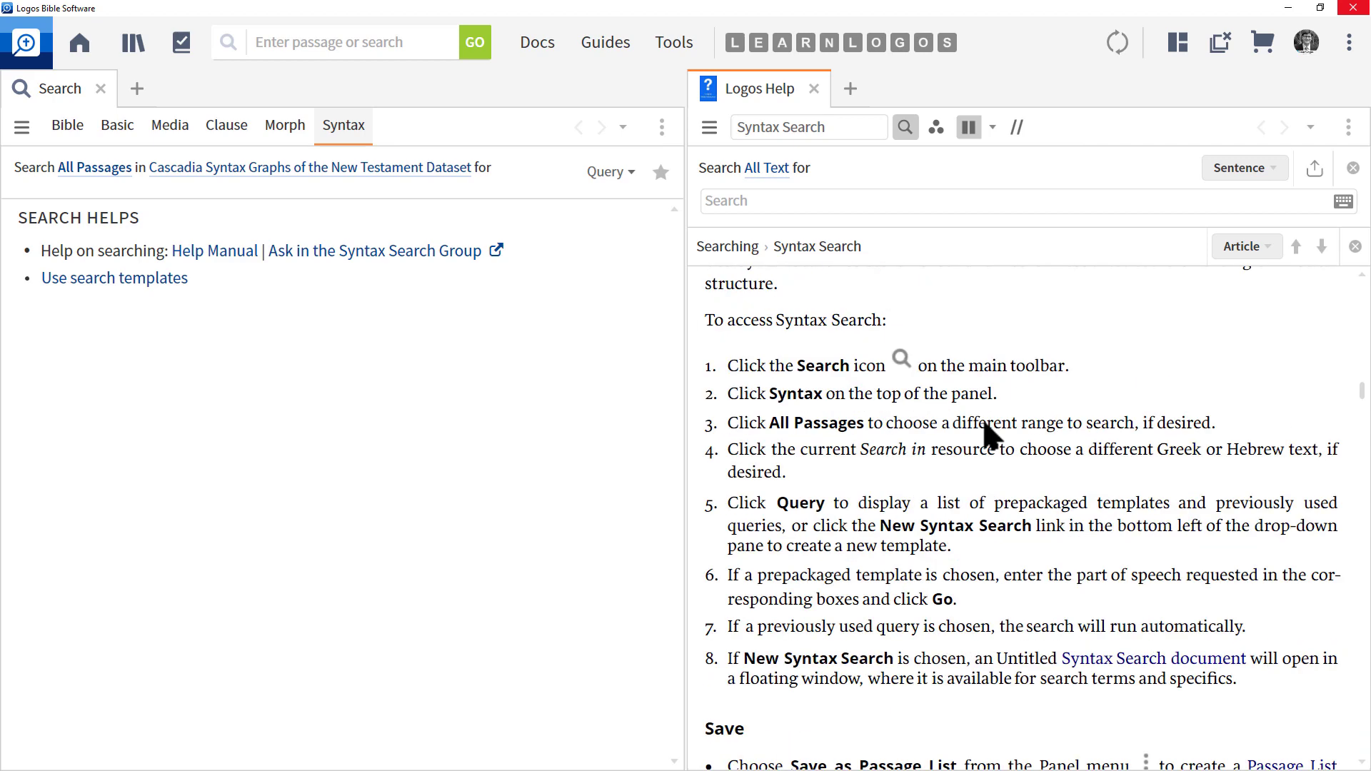
pyautogui.click(814, 88)
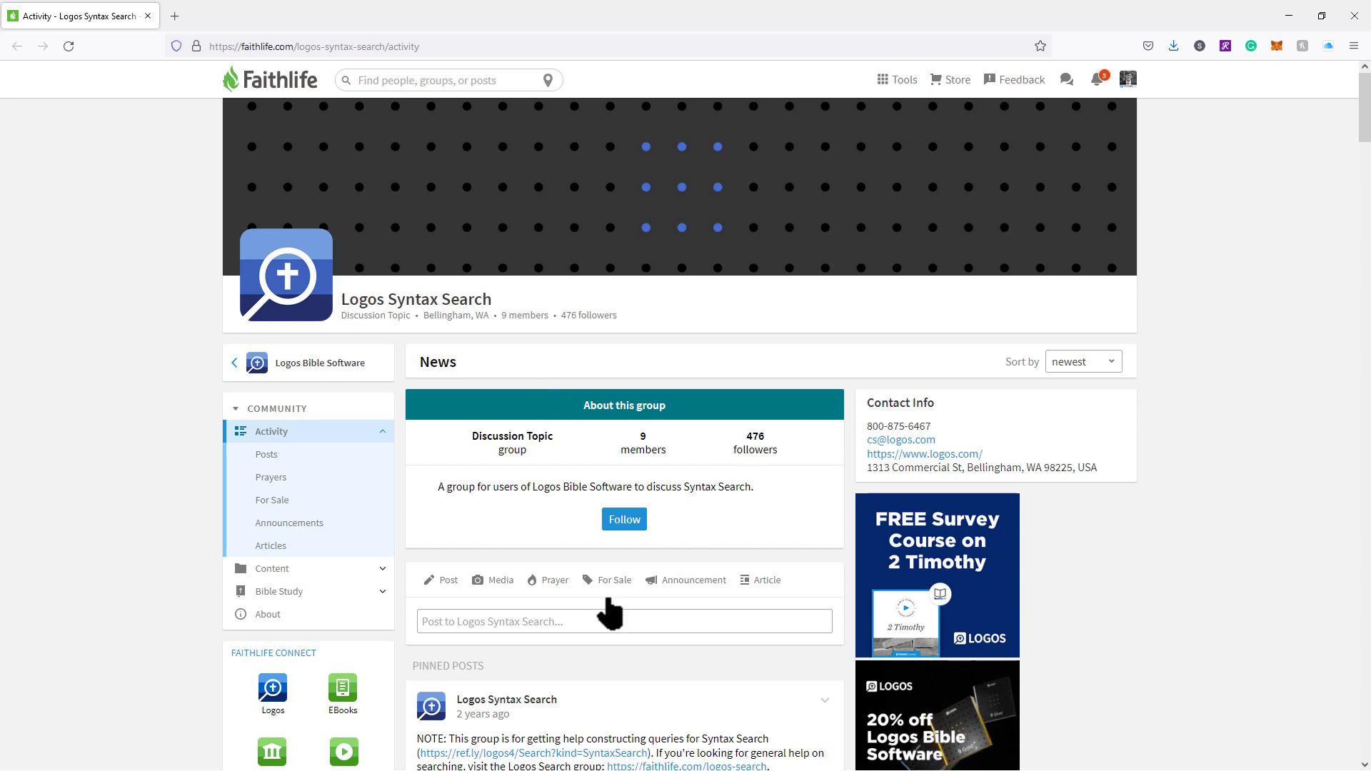
# Browse the pinned and recent posts of the Logos Syntax Search group on the Faithlife website and close the page
pyautogui.scroll(-8, 664, 514)
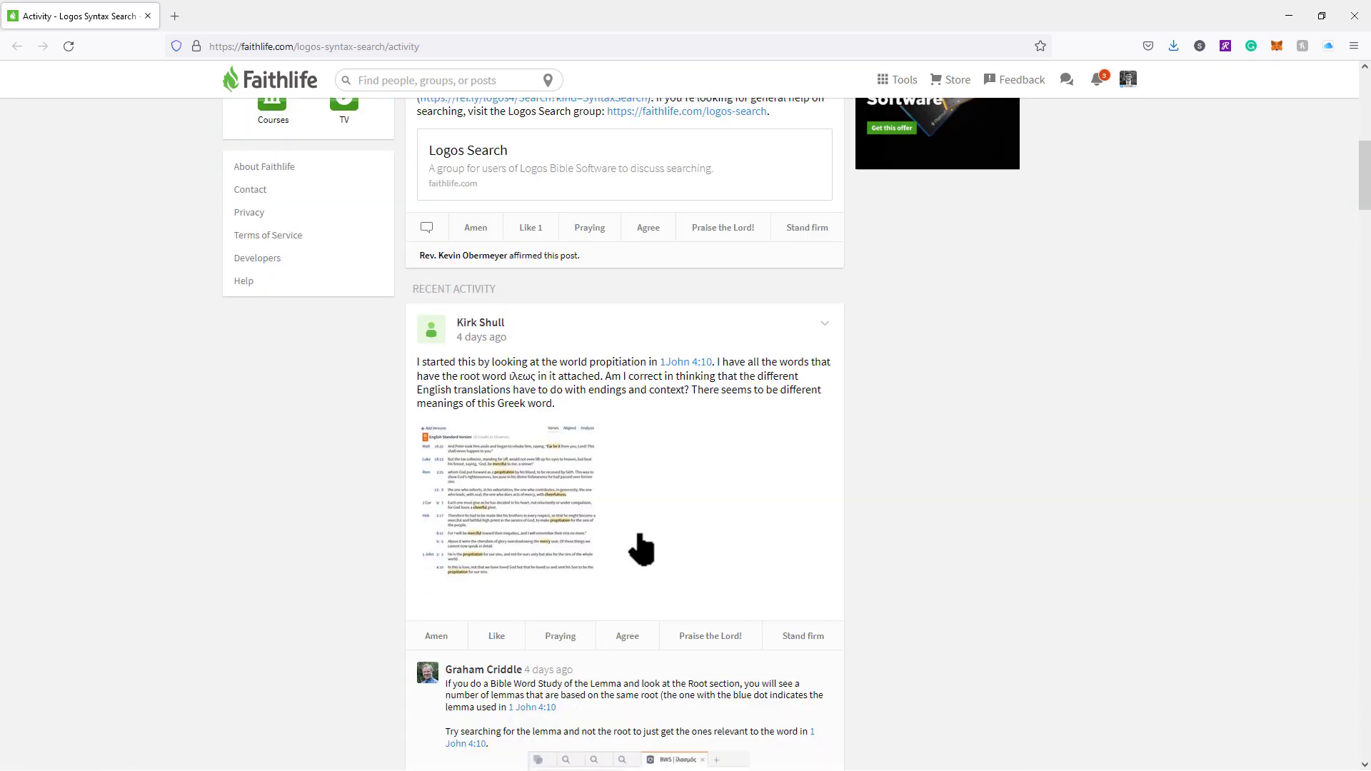
pyautogui.scroll(5, 678, 529)
pyautogui.scroll(-8, 685, 528)
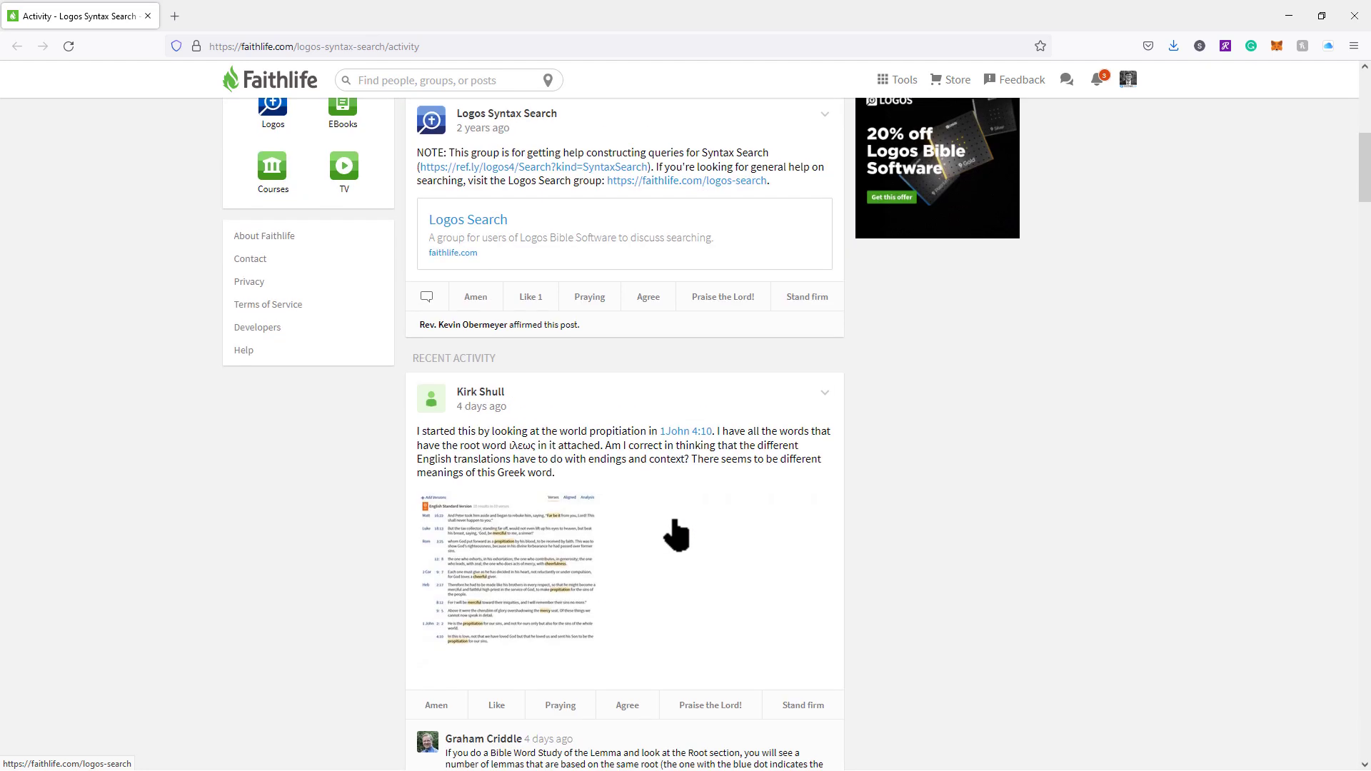
pyautogui.scroll(-2, 673, 514)
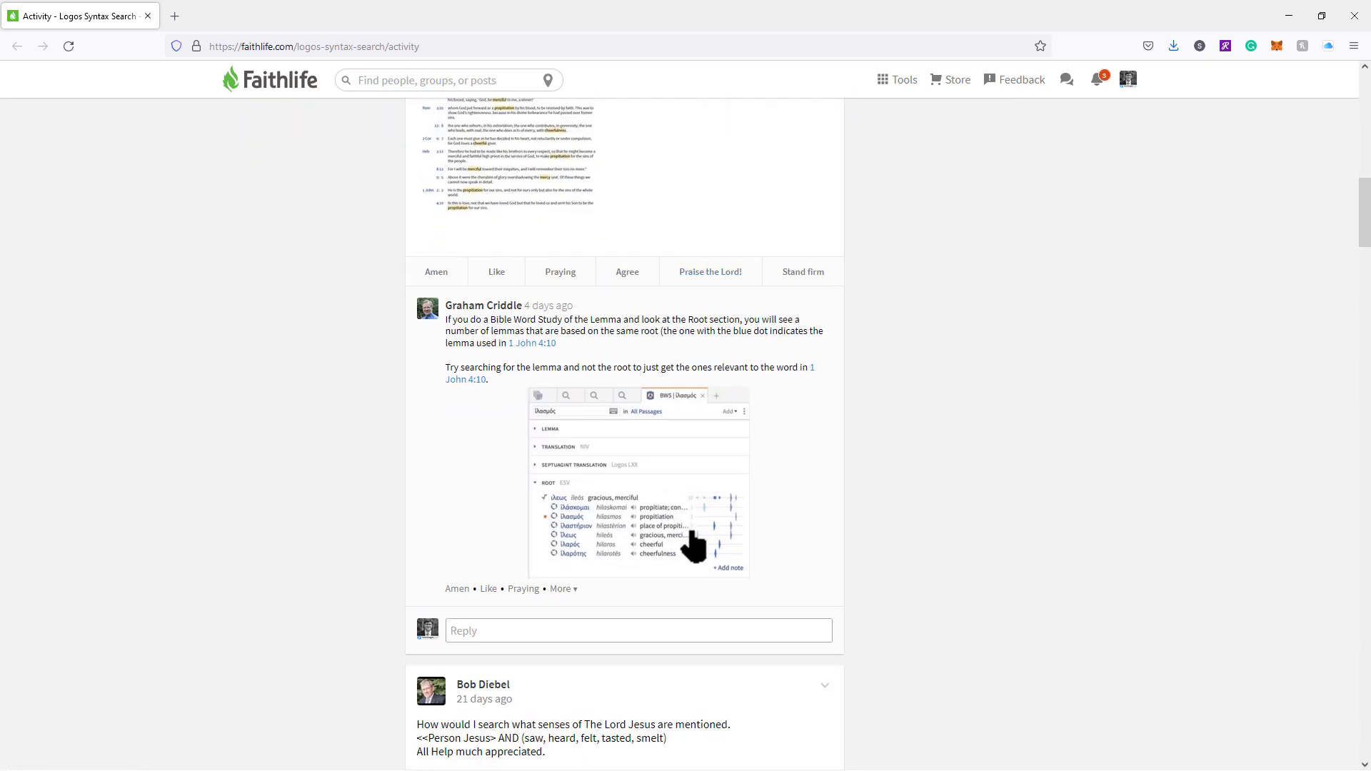
pyautogui.click(148, 15)
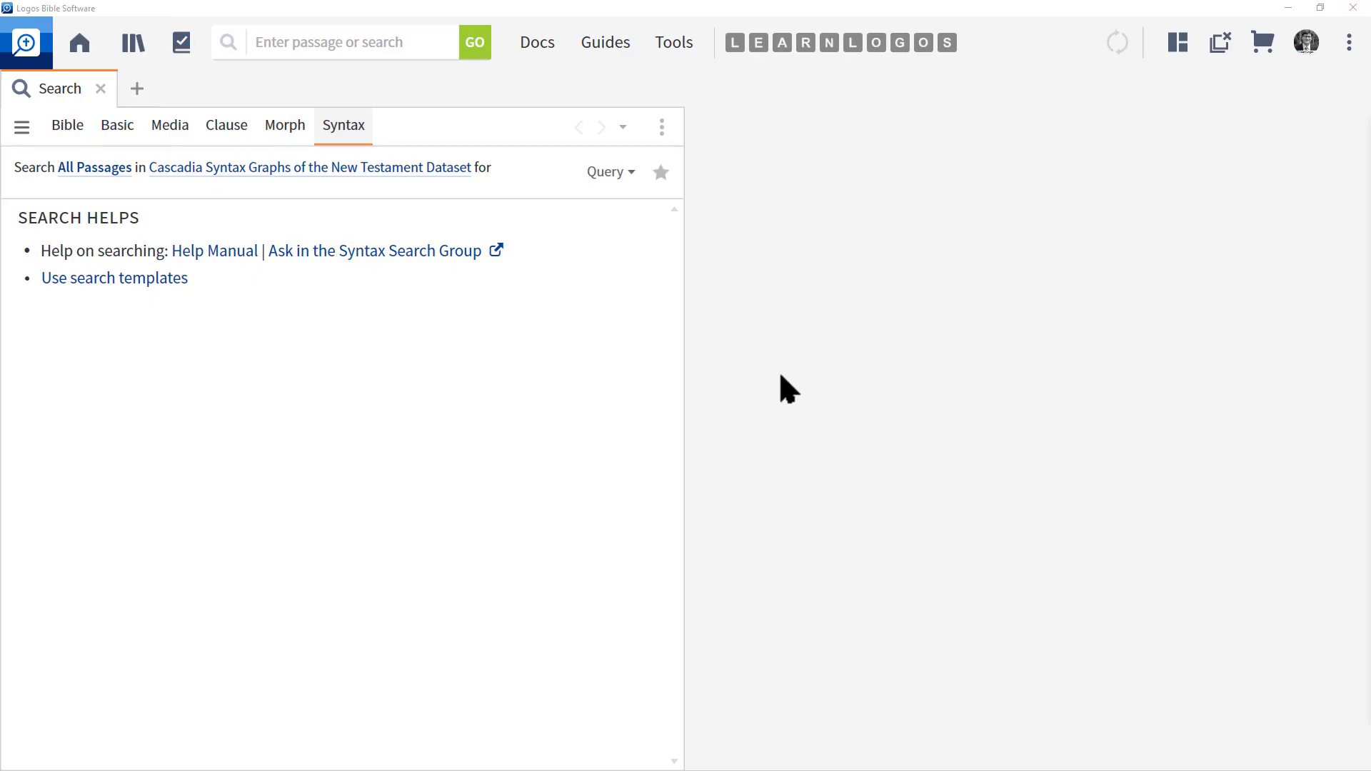
# Check the search templates sidebar for Syntax searches and hide it again
pyautogui.click(166, 281)
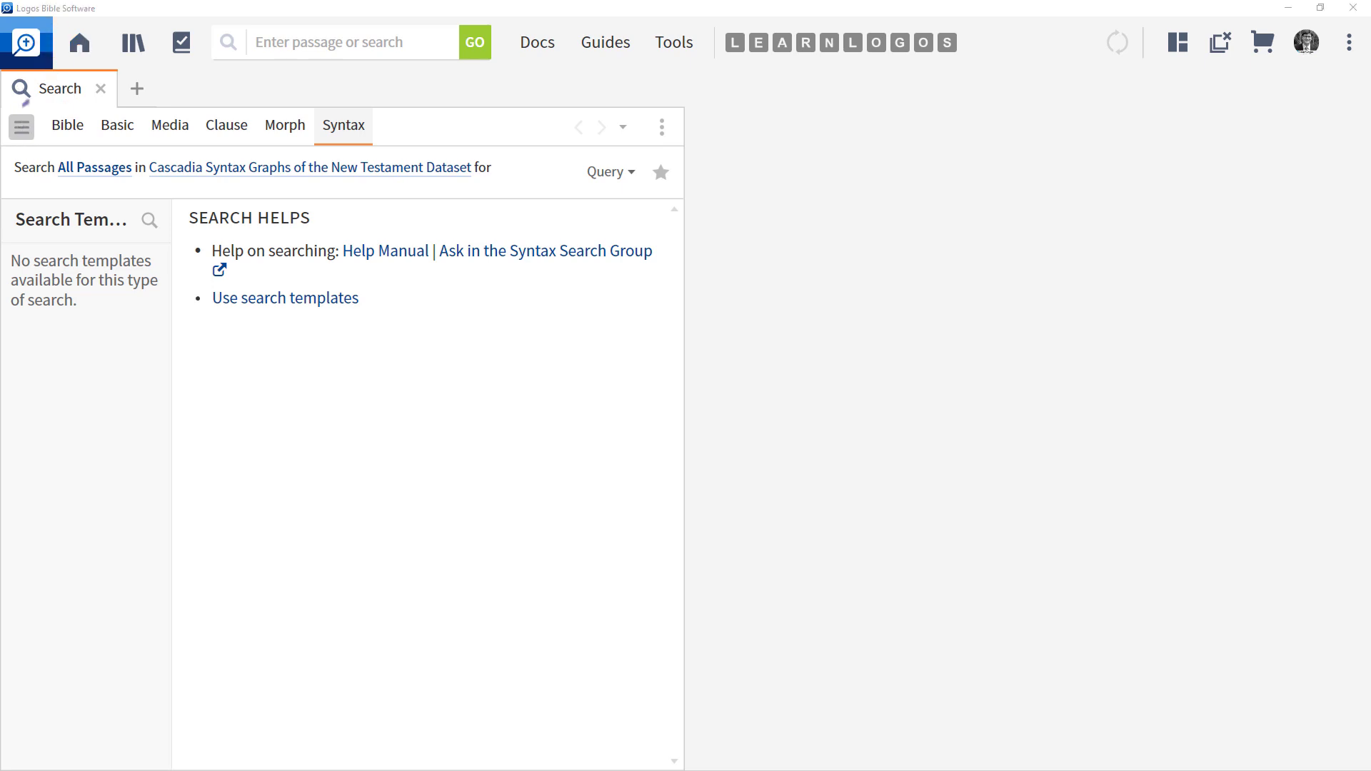
pyautogui.moveTo(26, 102)
pyautogui.mouseDown()
pyautogui.moveTo(3, 126)
pyautogui.moveTo(61, 140)
pyautogui.moveTo(27, 106)
pyautogui.mouseUp()
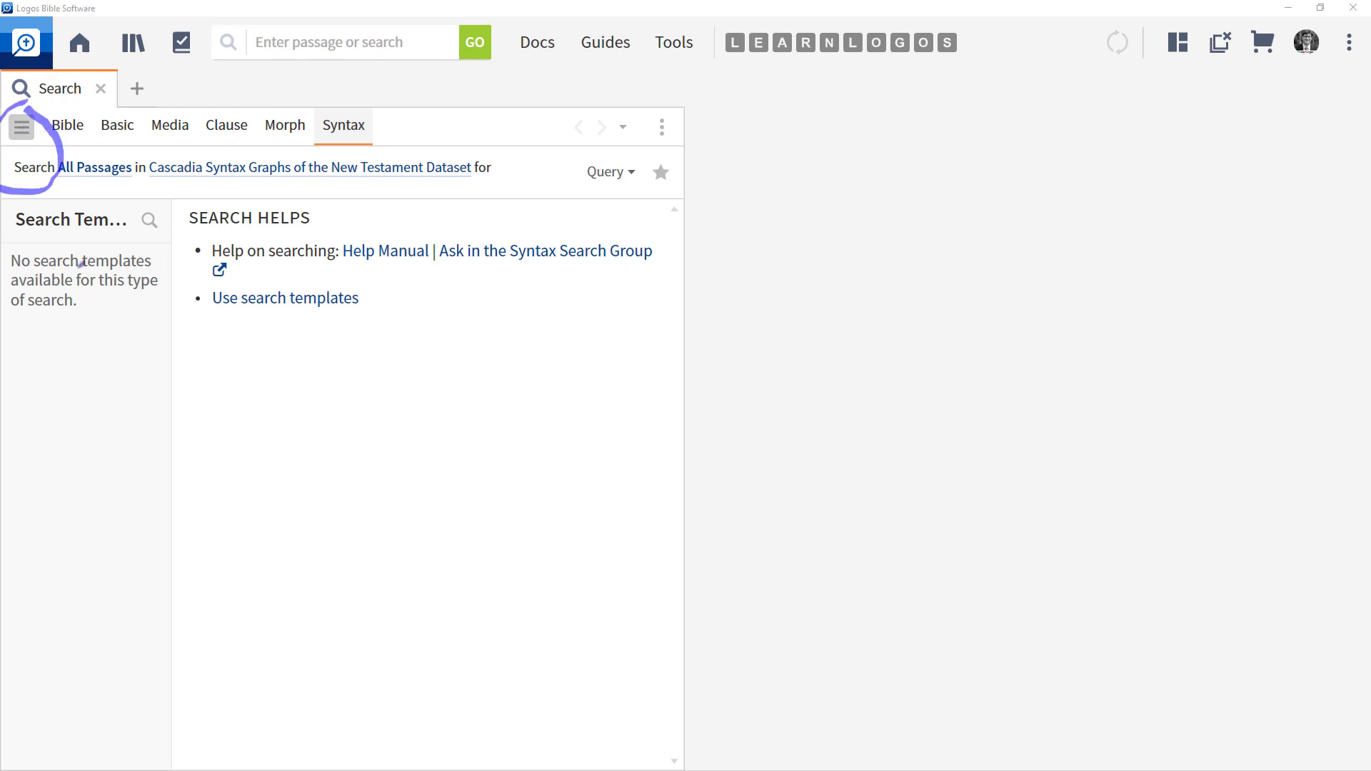
pyautogui.press('Escape')
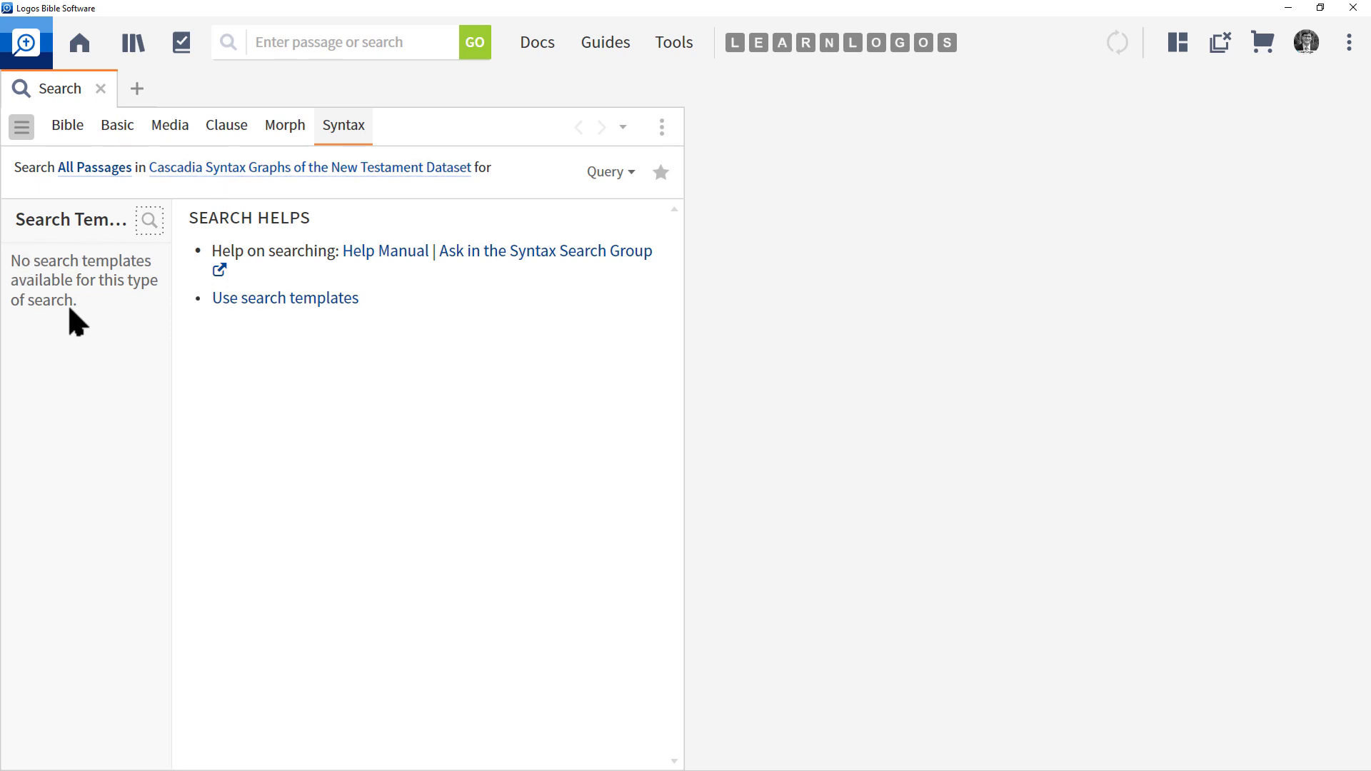
pyautogui.click(22, 134)
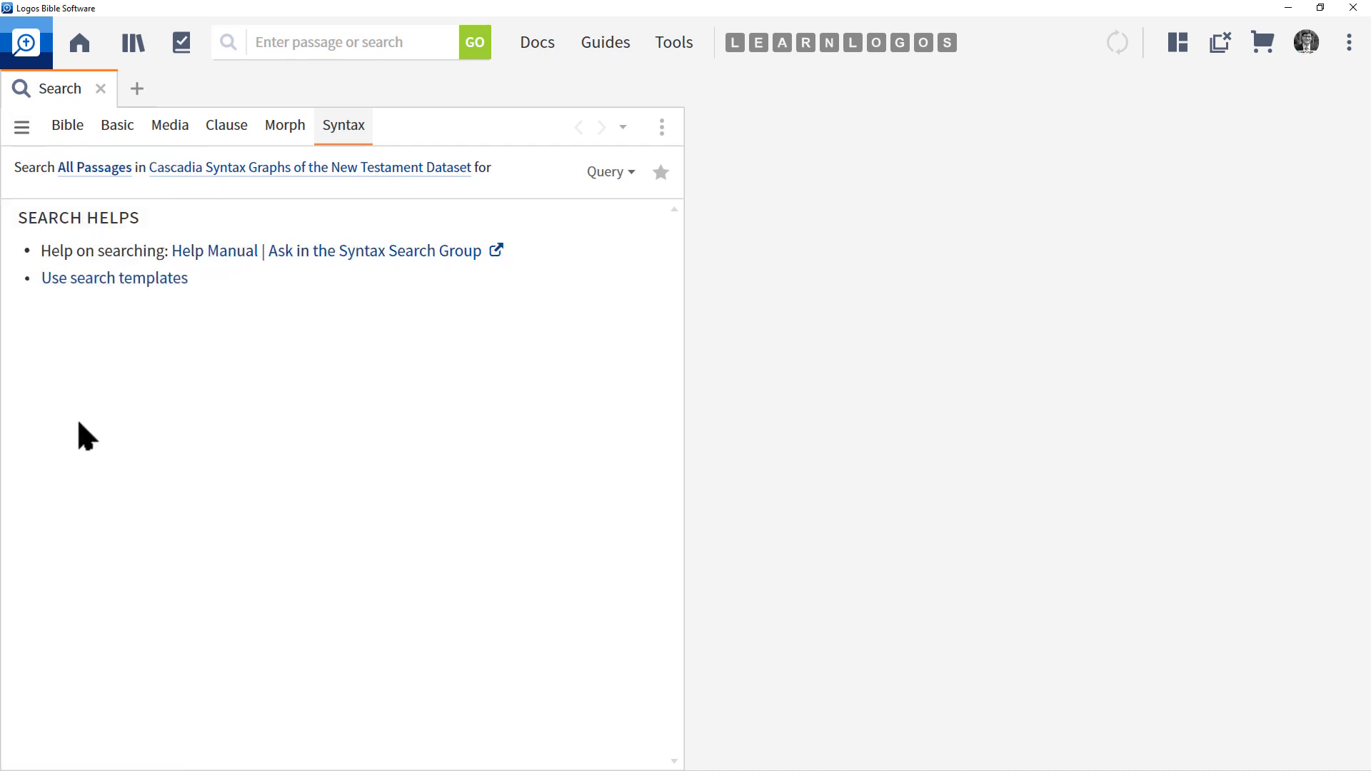
# Run a Syntax search for "love" using the English Subject (Cascadia) query template
pyautogui.click(612, 173)
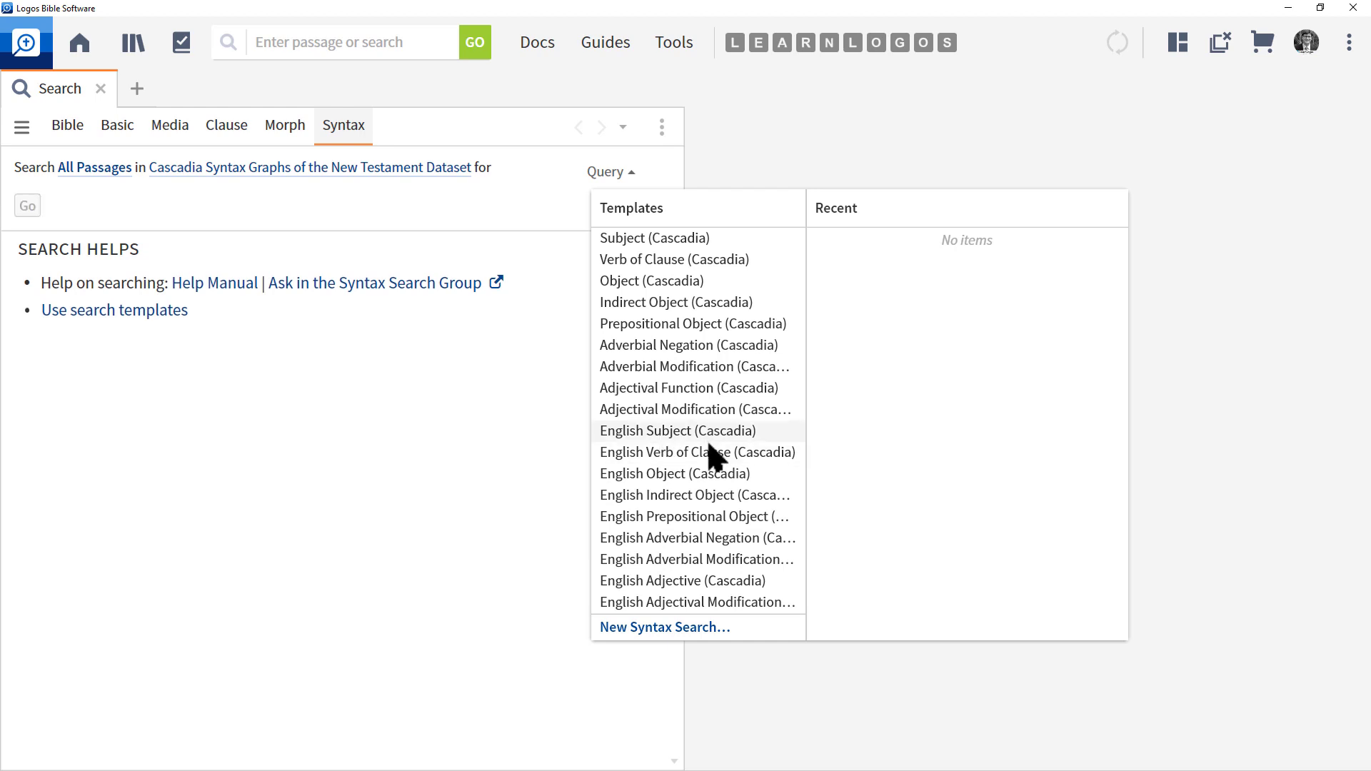
pyautogui.click(668, 433)
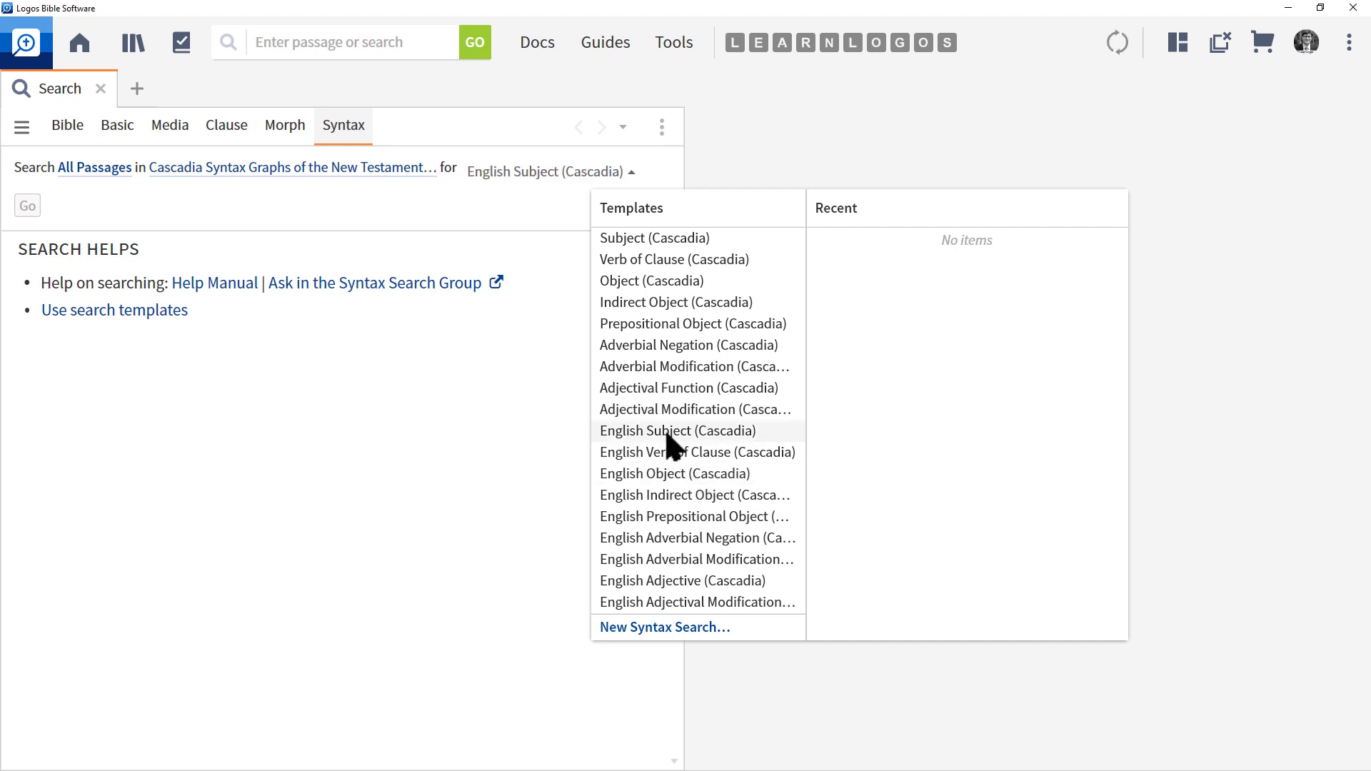
pyautogui.click(87, 209)
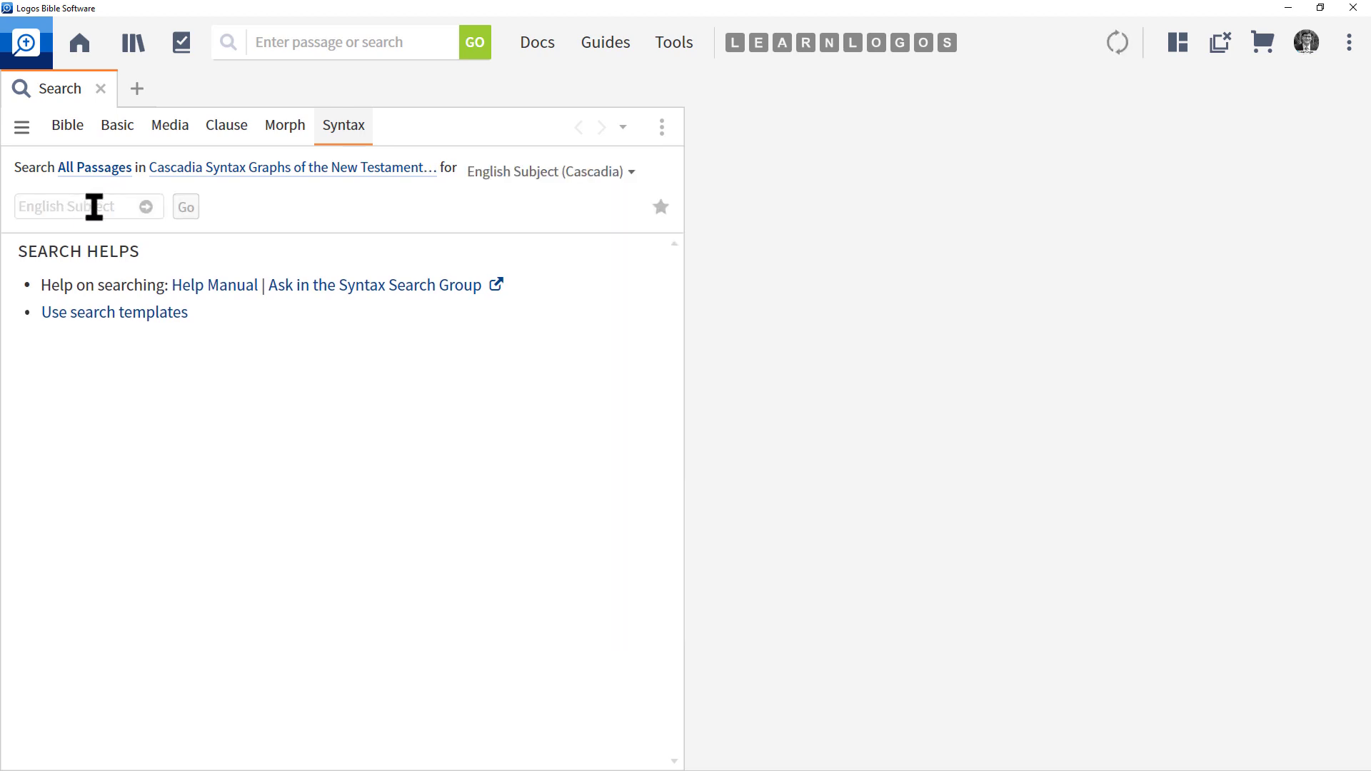
pyautogui.moveTo(93, 175)
pyautogui.mouseDown()
pyautogui.moveTo(37, 176)
pyautogui.moveTo(257, 282)
pyautogui.moveTo(130, 176)
pyautogui.moveTo(75, 175)
pyautogui.mouseUp()
pyautogui.press('Escape')
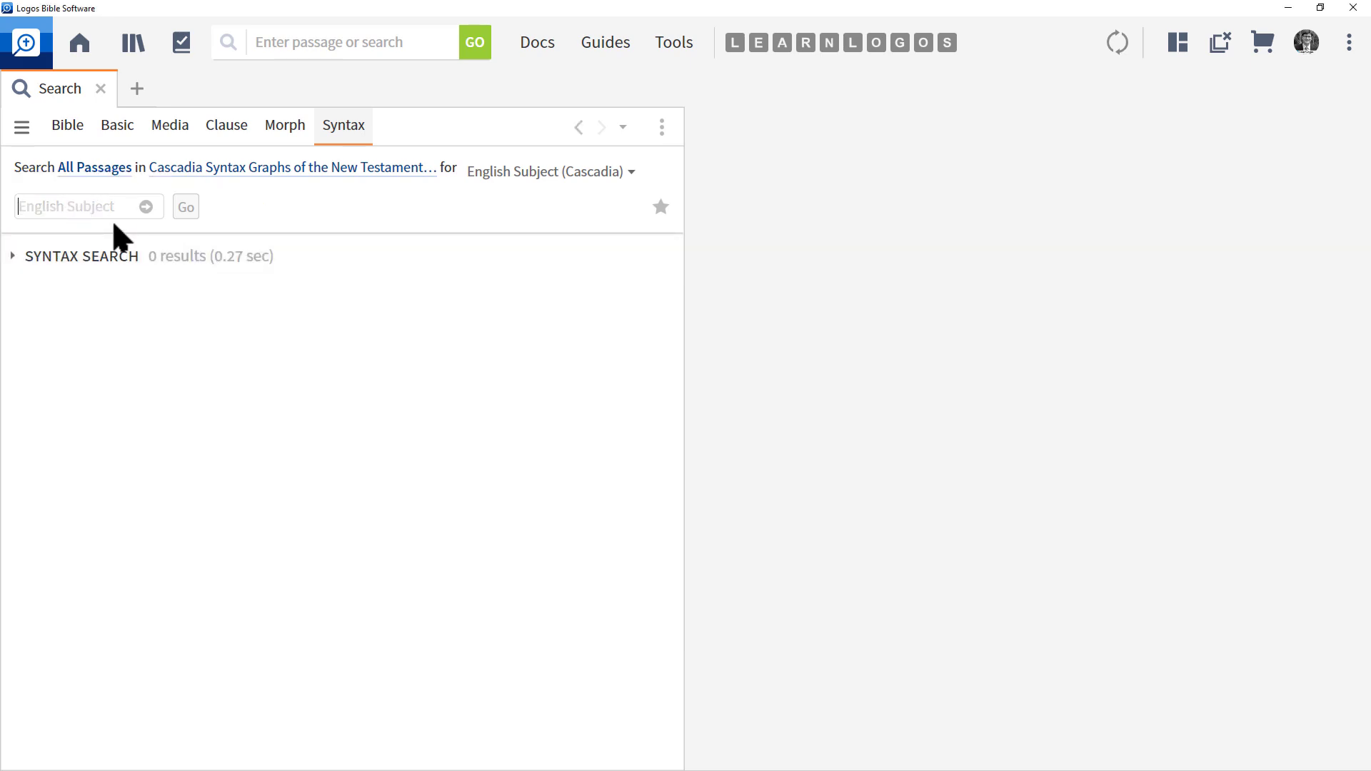
pyautogui.write('love')
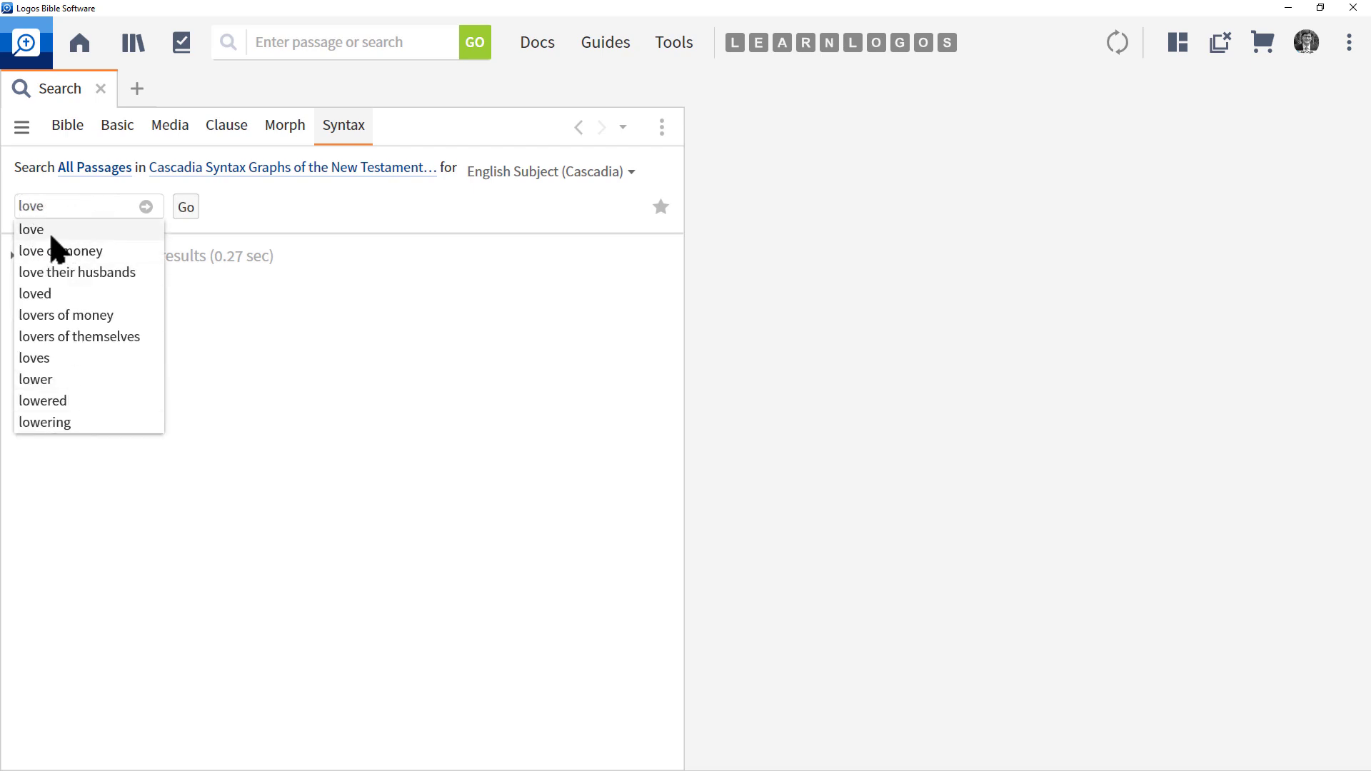
pyautogui.click(43, 230)
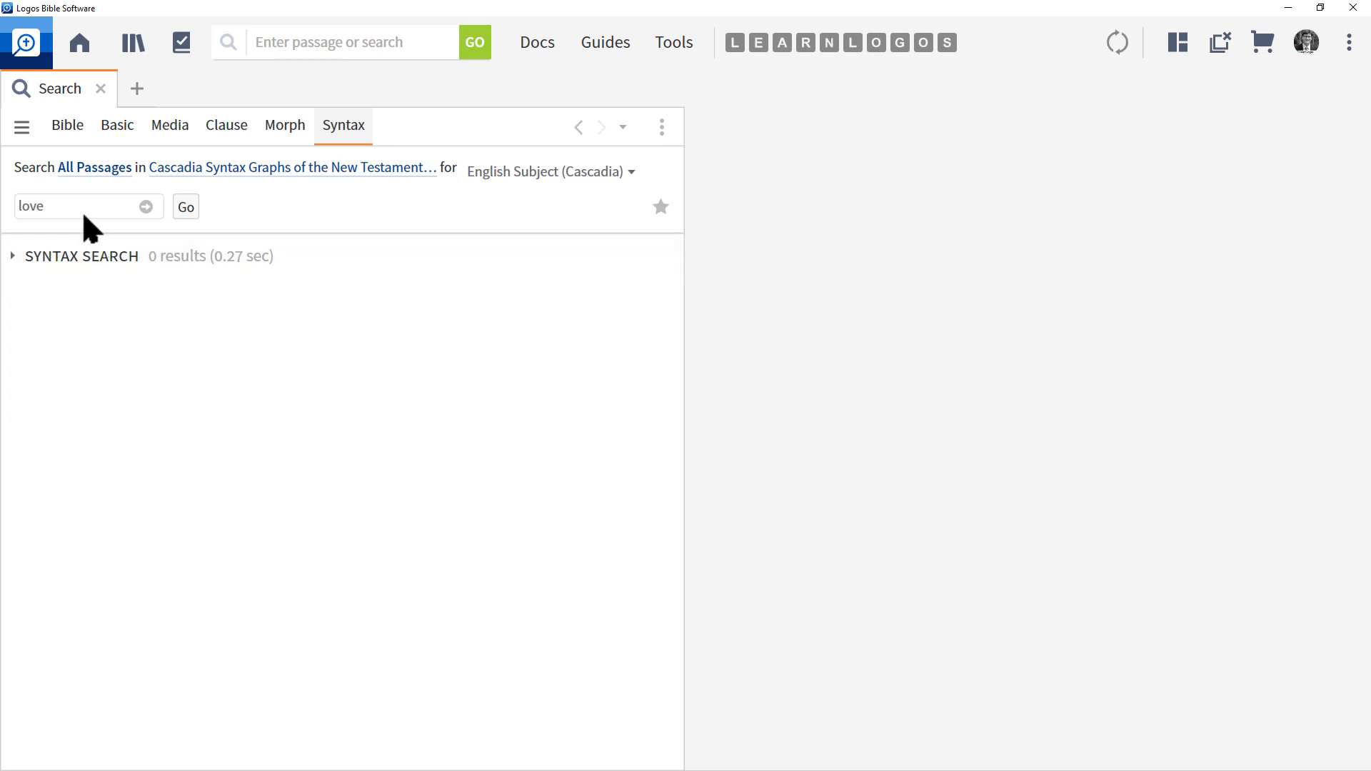
pyautogui.click(185, 208)
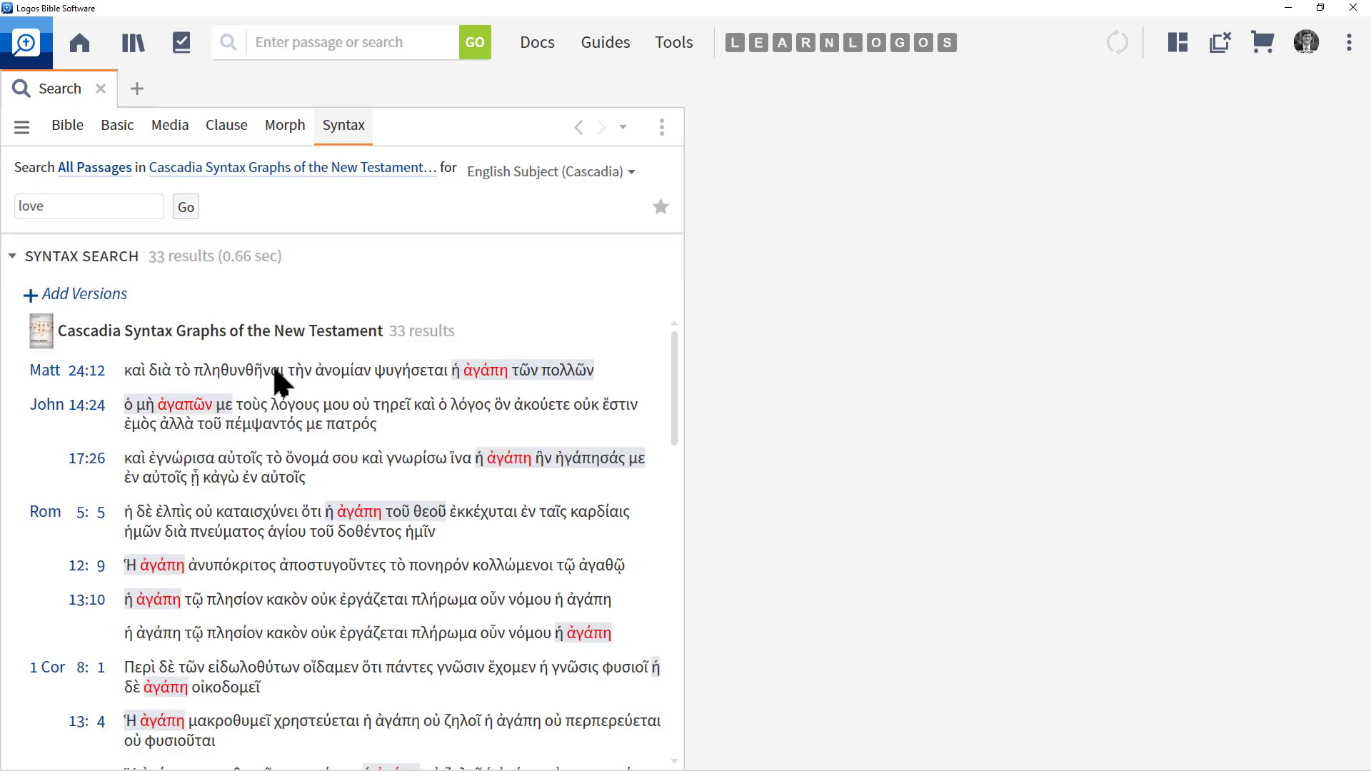
# Look through the Greek results for "love" and add the NASB95 version alongside them
pyautogui.moveTo(234, 343)
pyautogui.scroll(-5, 337, 533)
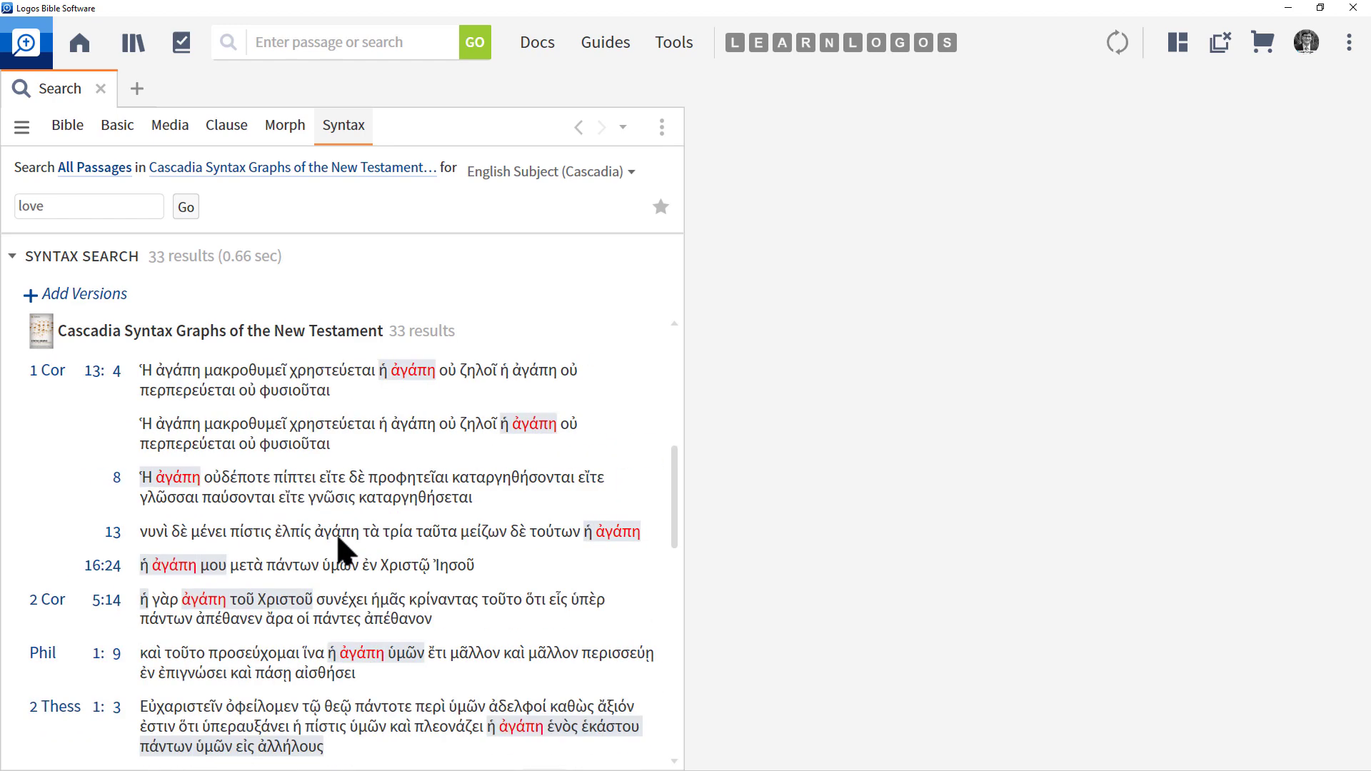
pyautogui.scroll(5, 303, 546)
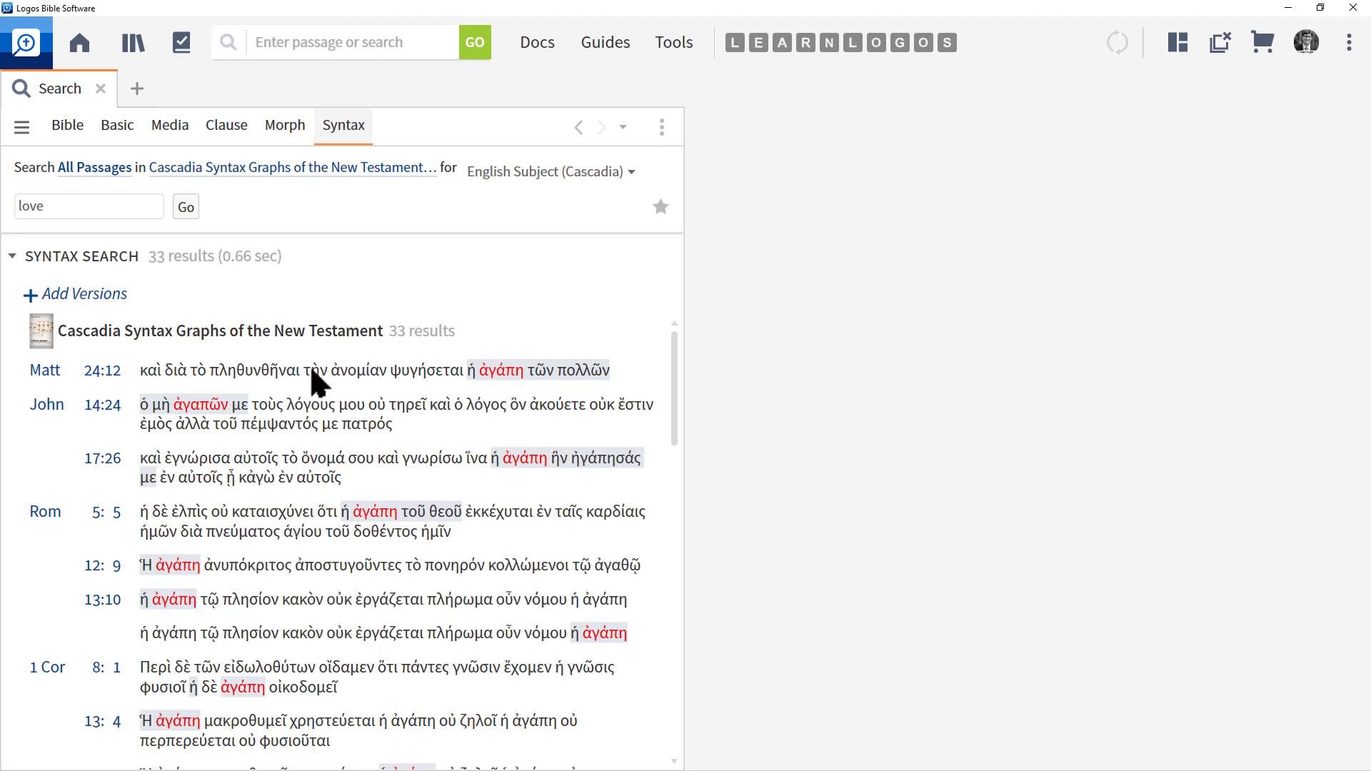
pyautogui.click(89, 299)
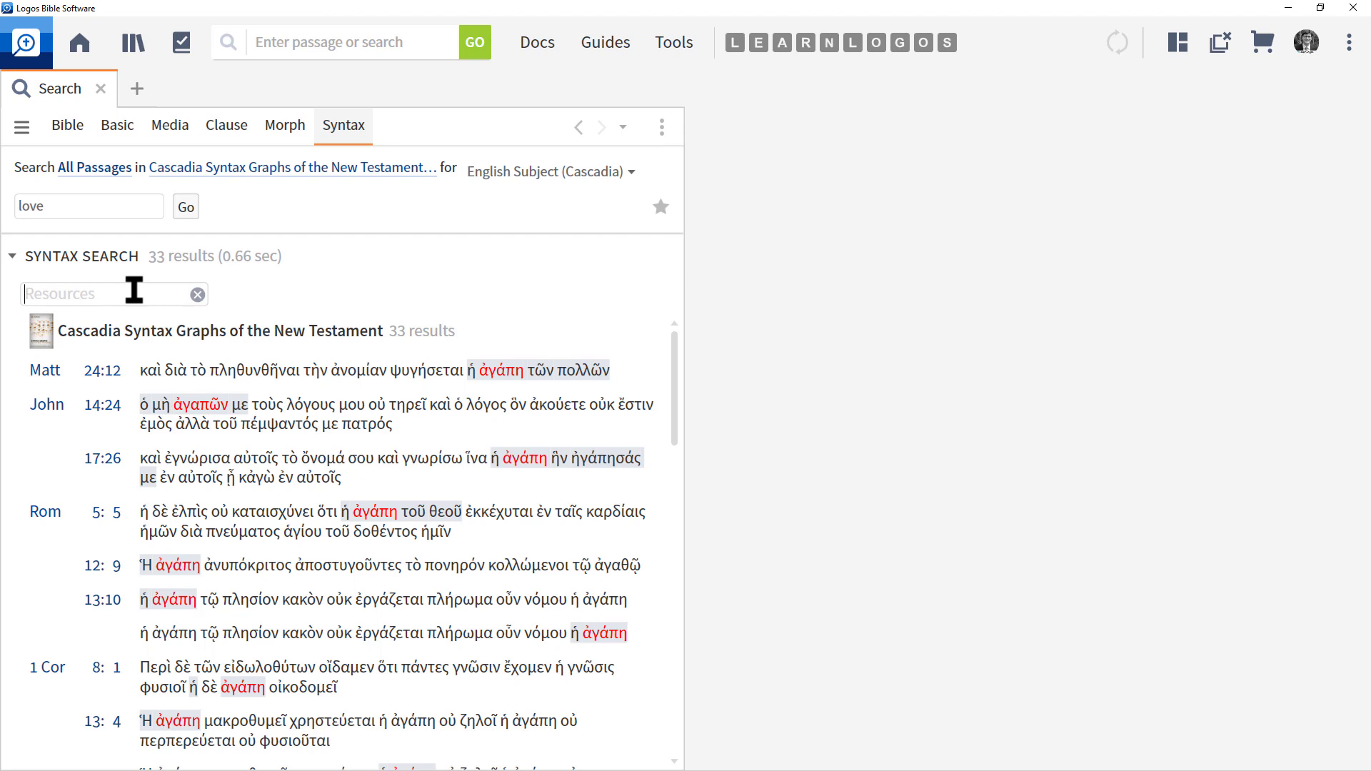
pyautogui.write('nasb95')
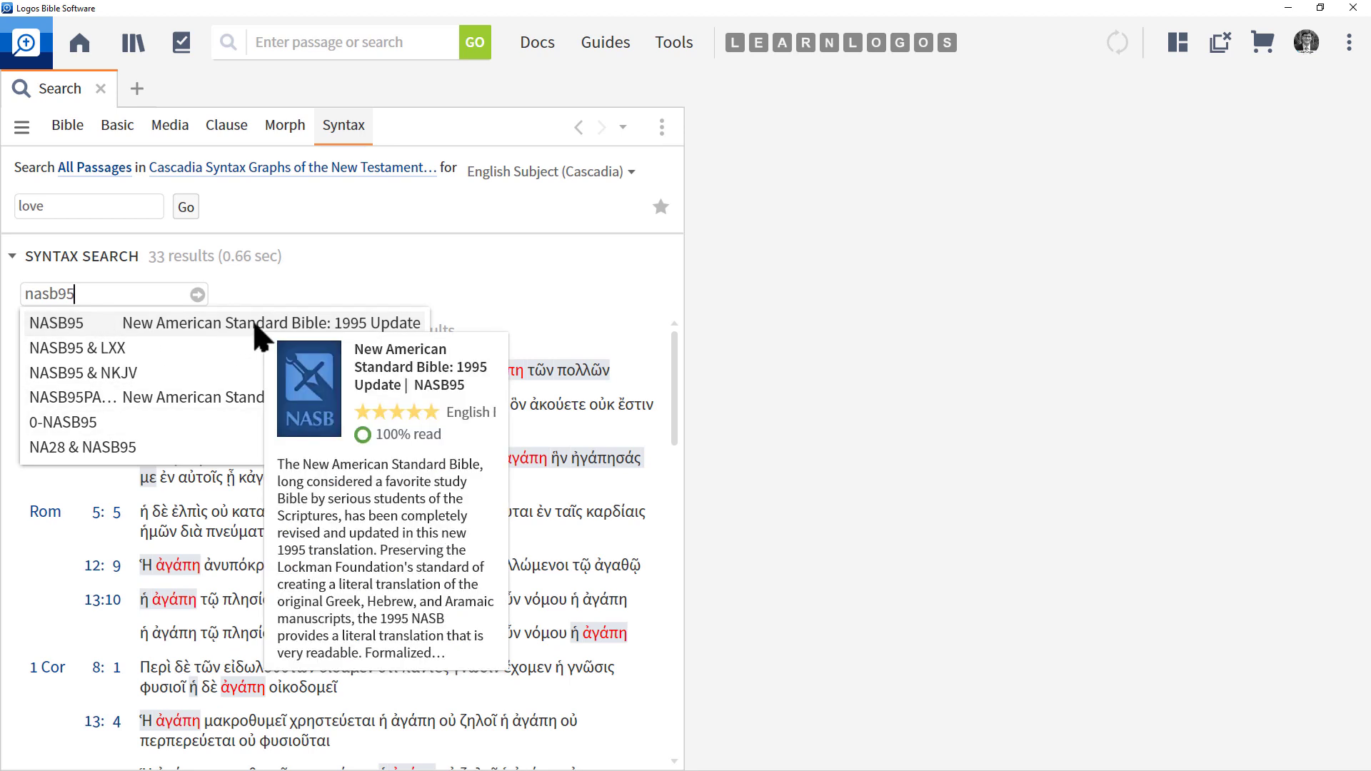
pyautogui.click(325, 325)
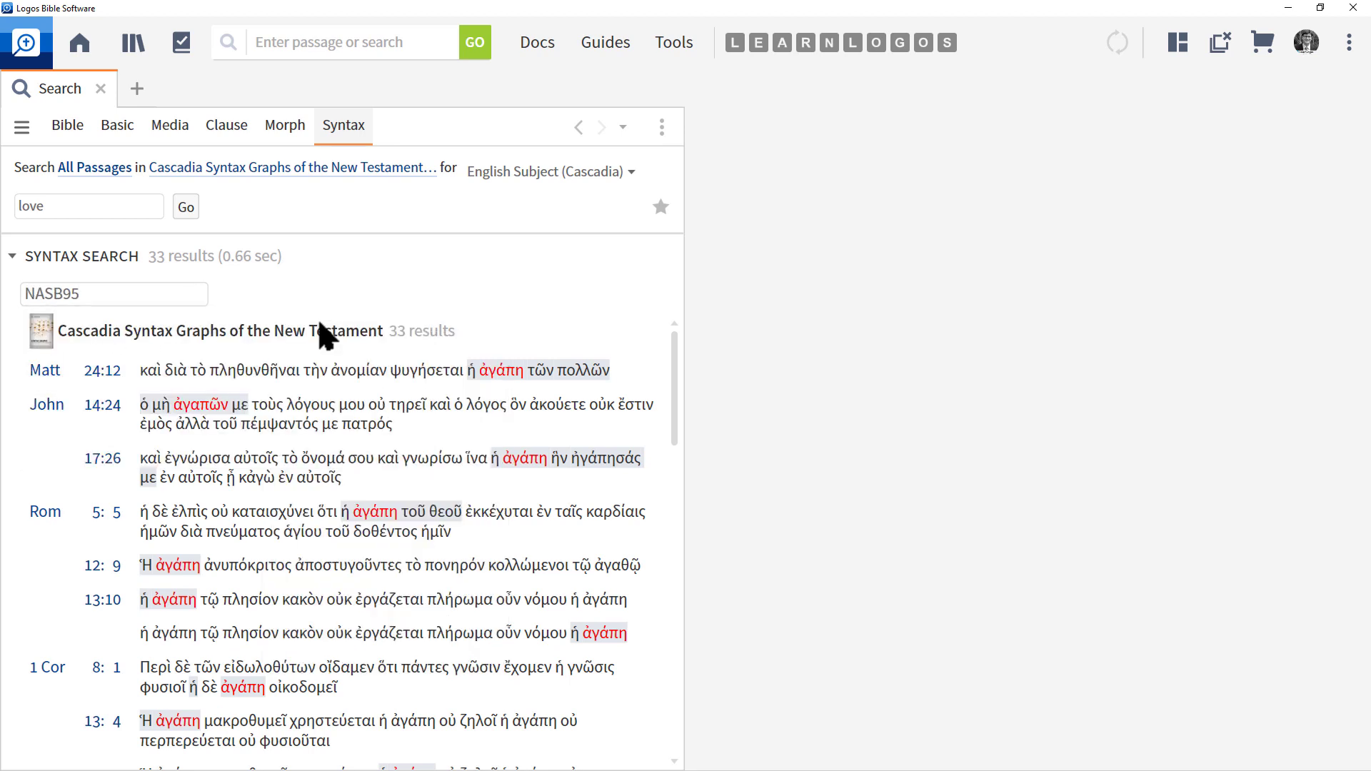
pyautogui.click(129, 293)
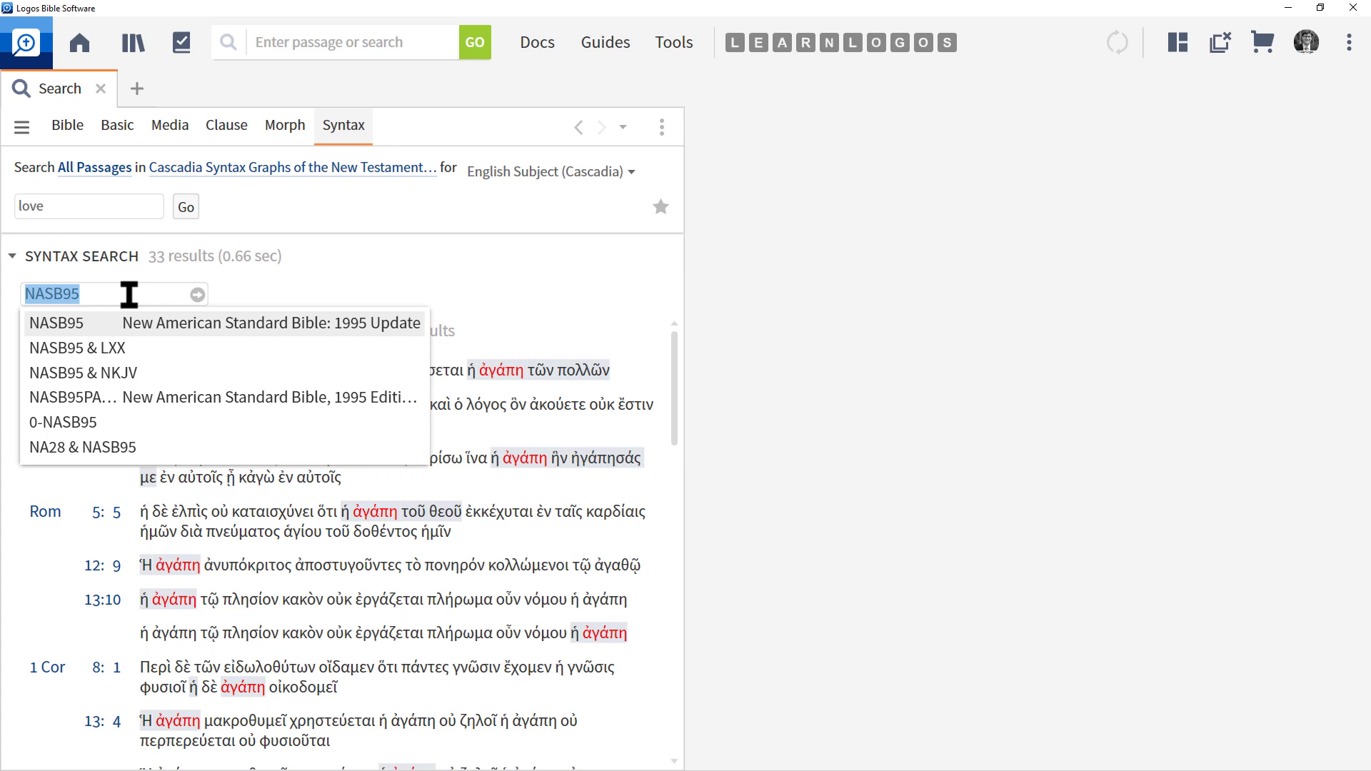
pyautogui.press('Return')
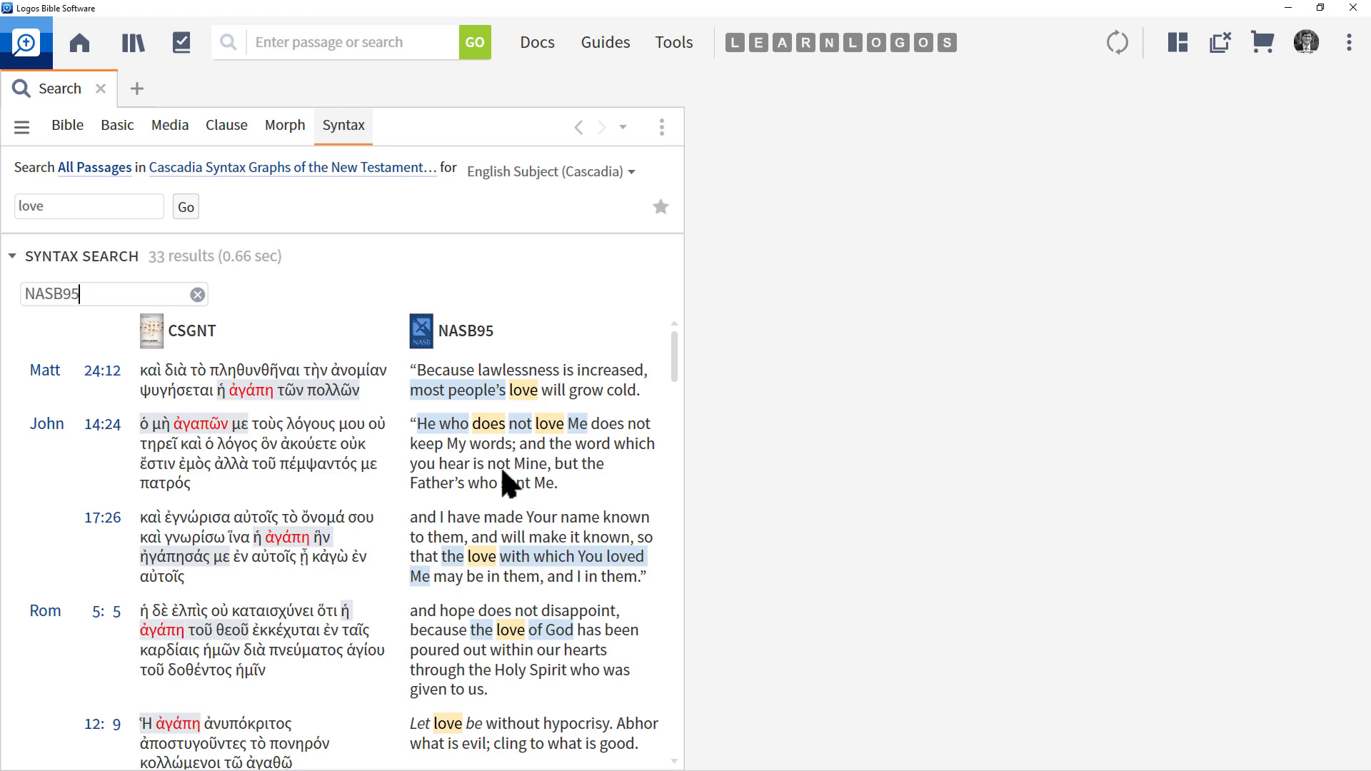
# Open the Matthew 24:12 result in its syntax graph and inspect the word for "love" and its subject node
pyautogui.click(102, 372)
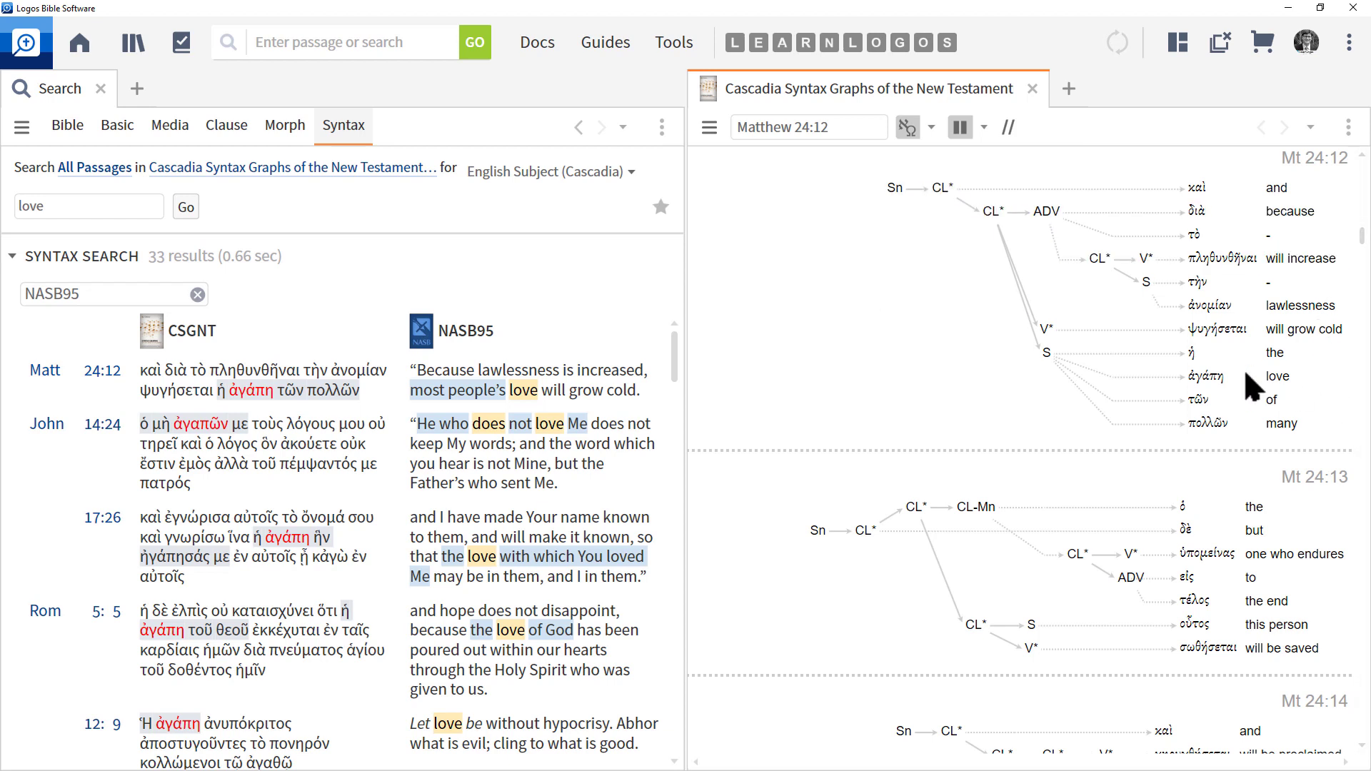
pyautogui.moveTo(1205, 377)
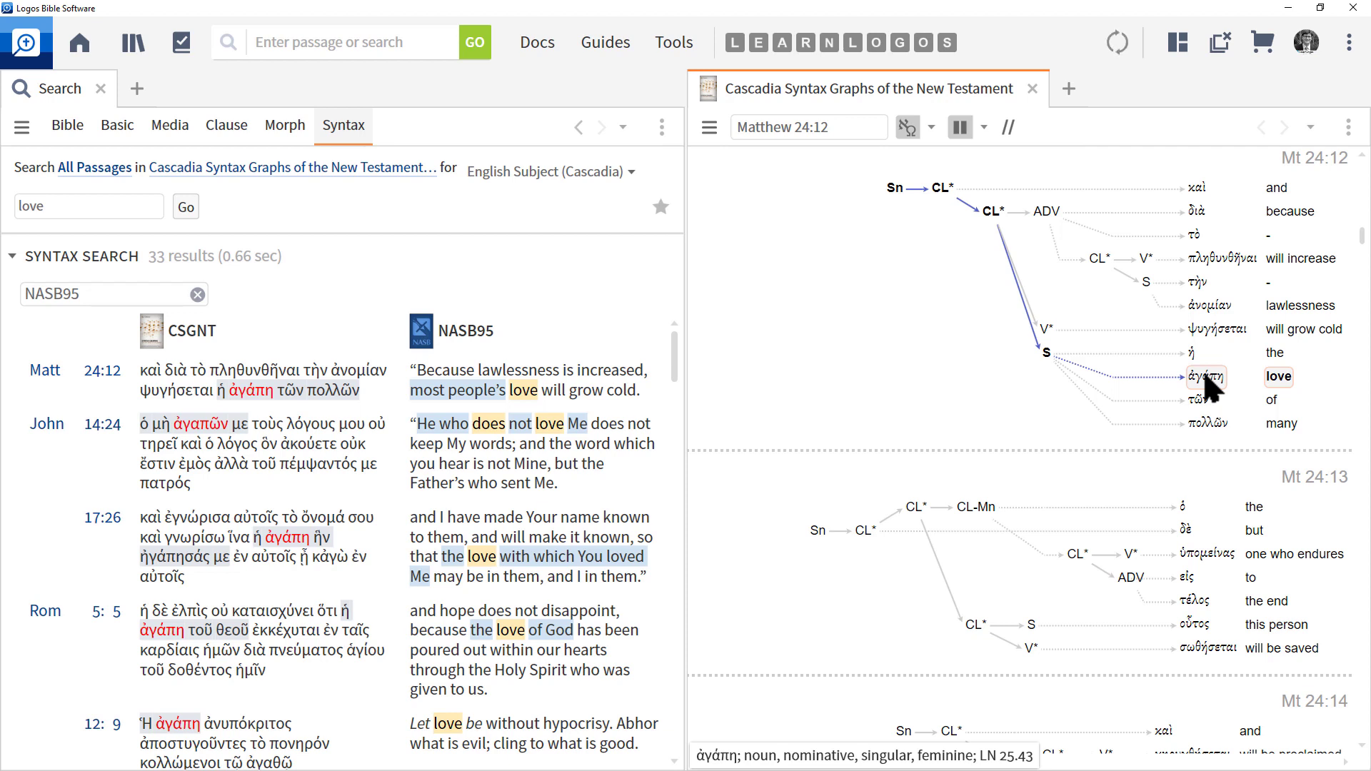
pyautogui.moveTo(1045, 355)
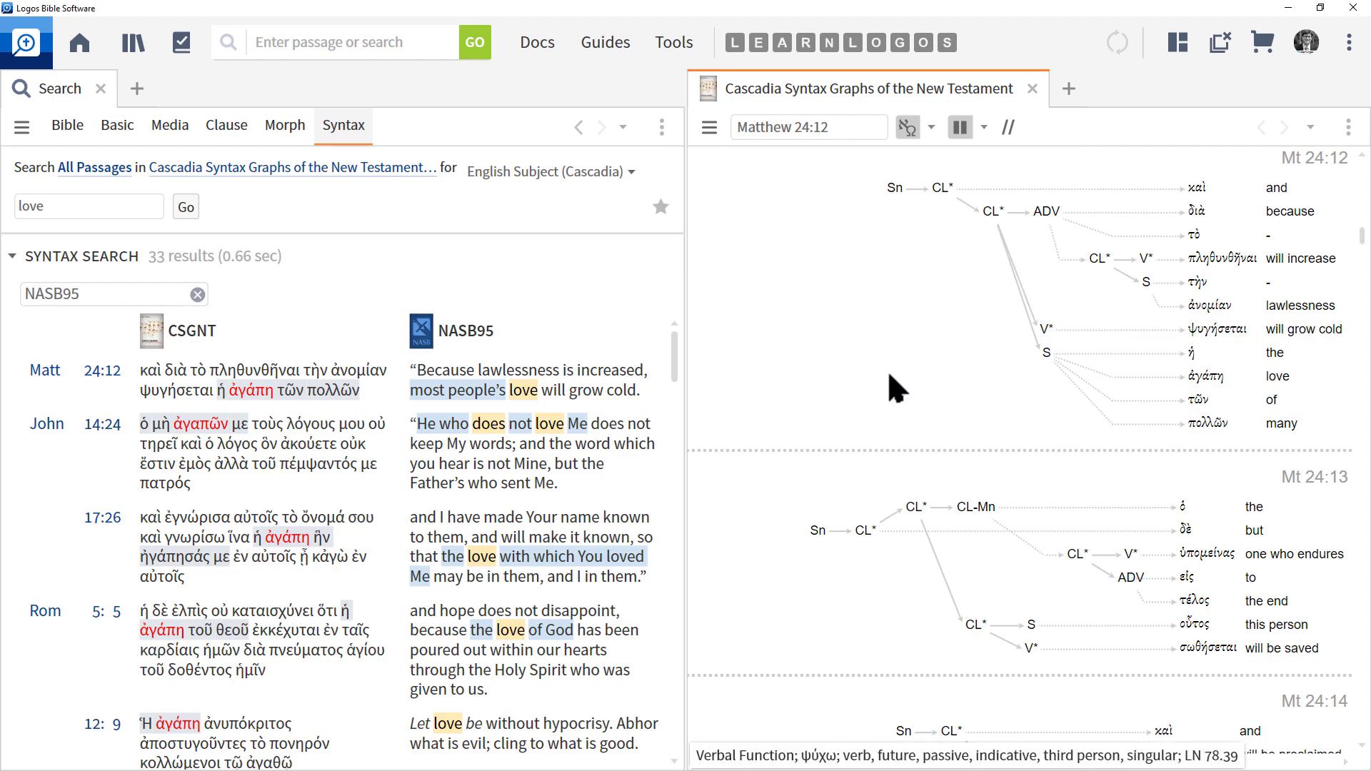
# Show Phrases, Terminals, Lexical Form and Morphology in the Matthew 24:12 graph's interlinear display and widen the graph pane
pyautogui.click(930, 129)
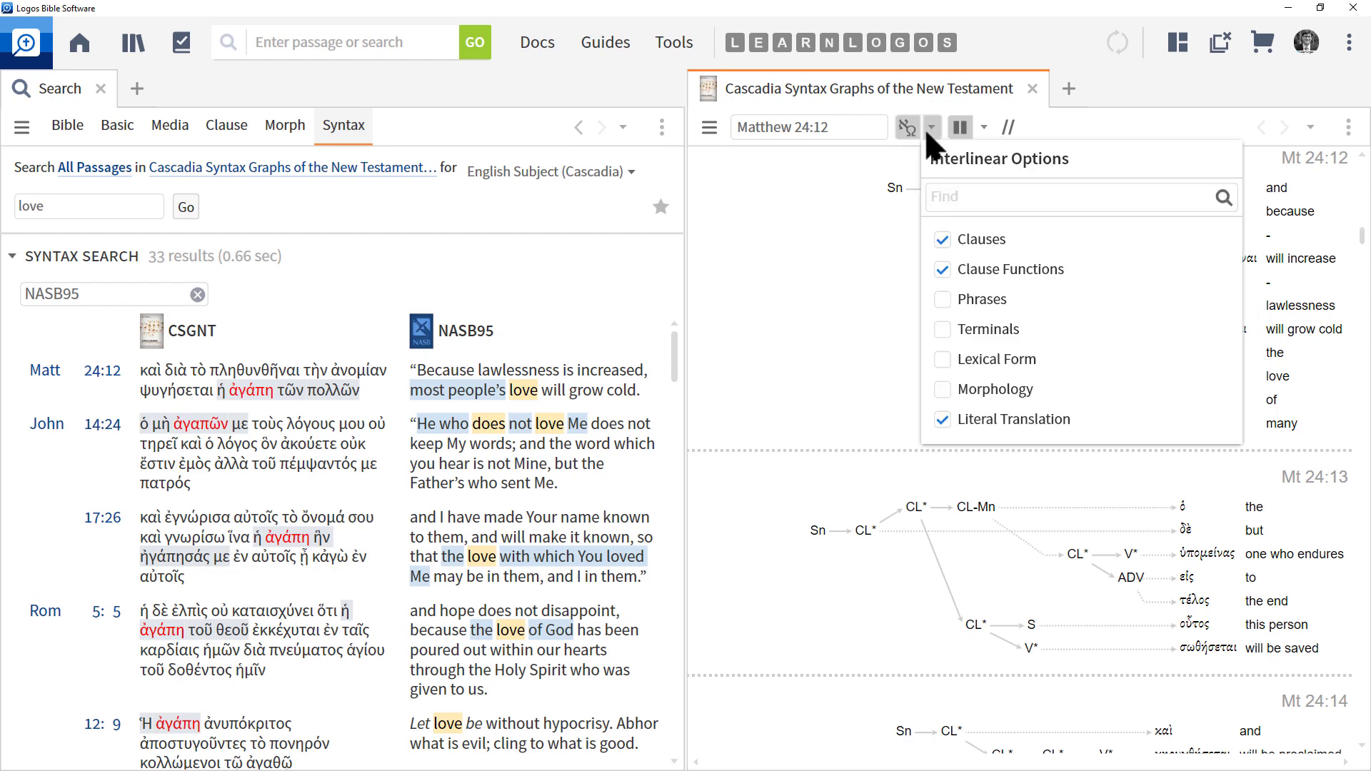
pyautogui.click(946, 295)
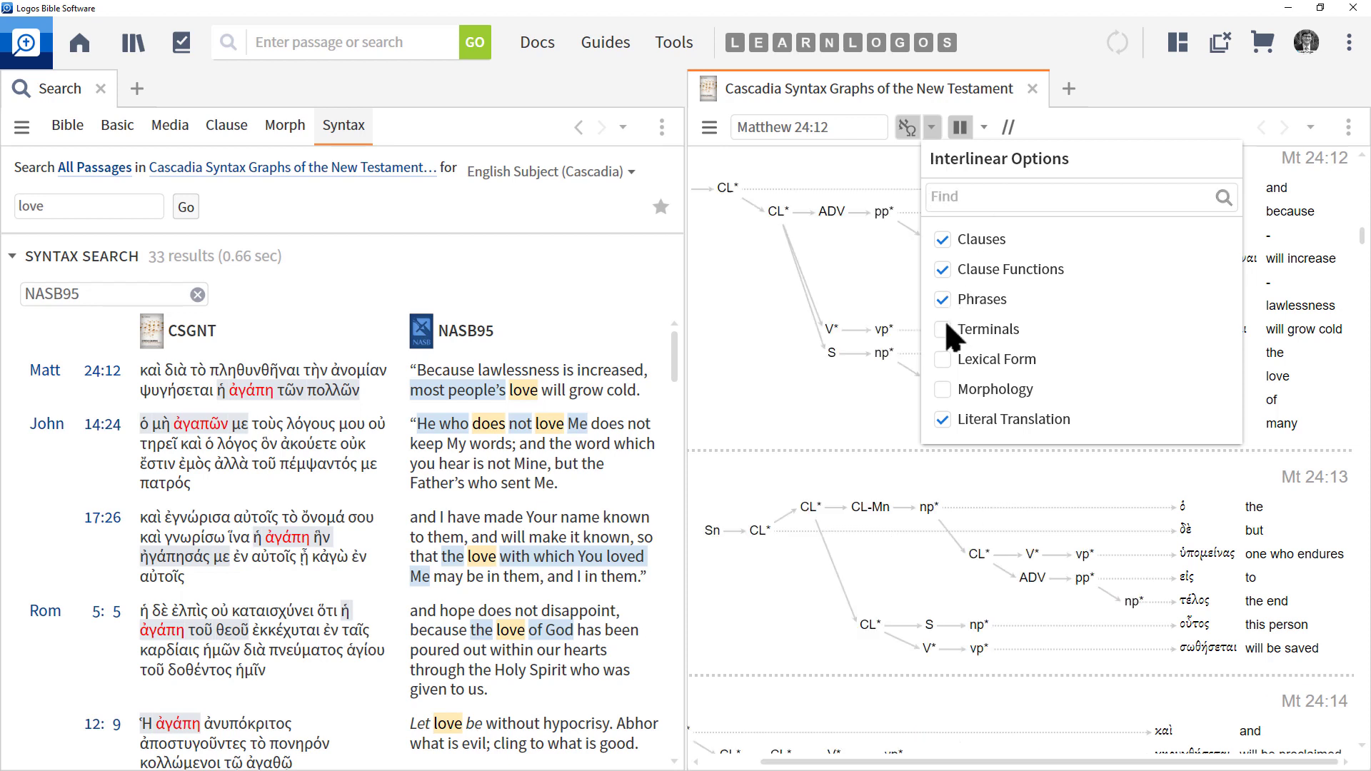
pyautogui.click(944, 326)
pyautogui.click(948, 357)
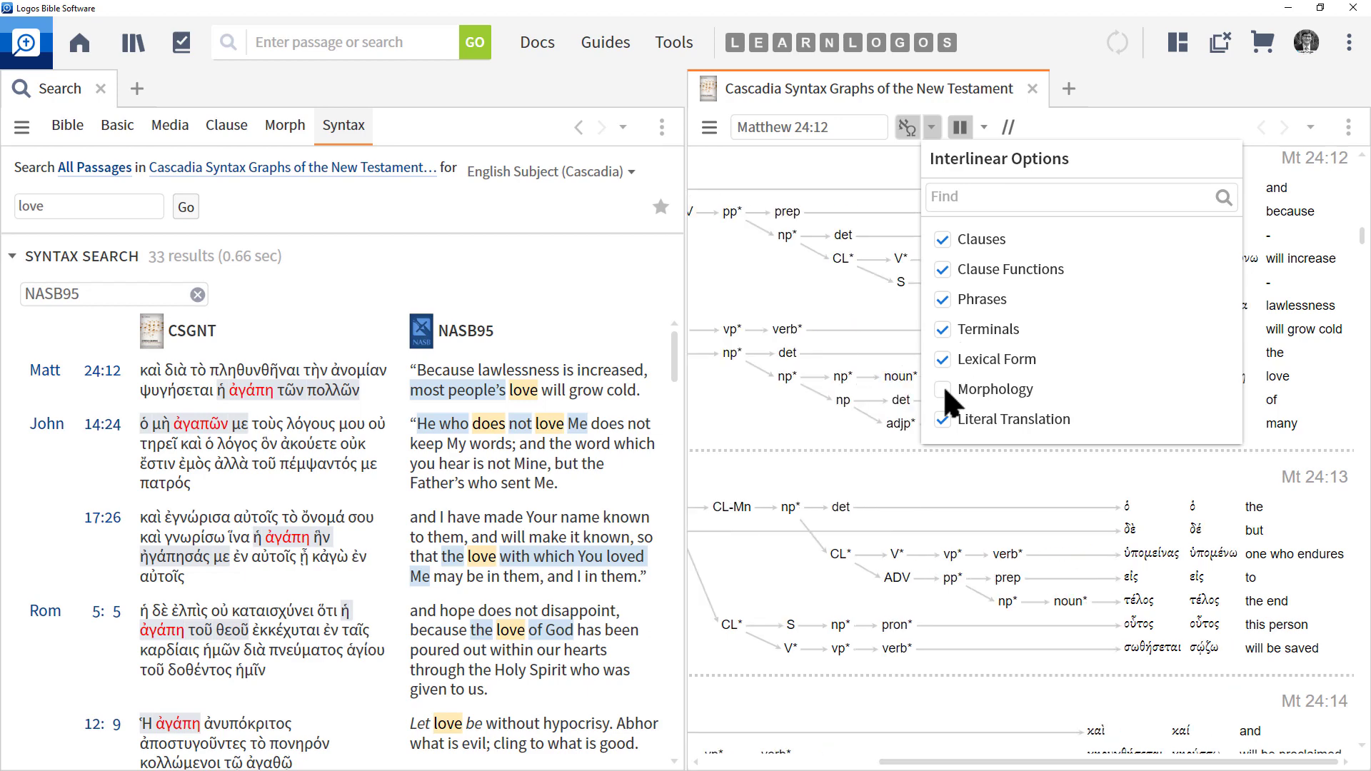
pyautogui.click(944, 385)
pyautogui.click(825, 315)
pyautogui.moveTo(681, 269); pyautogui.dragTo(346, 278)
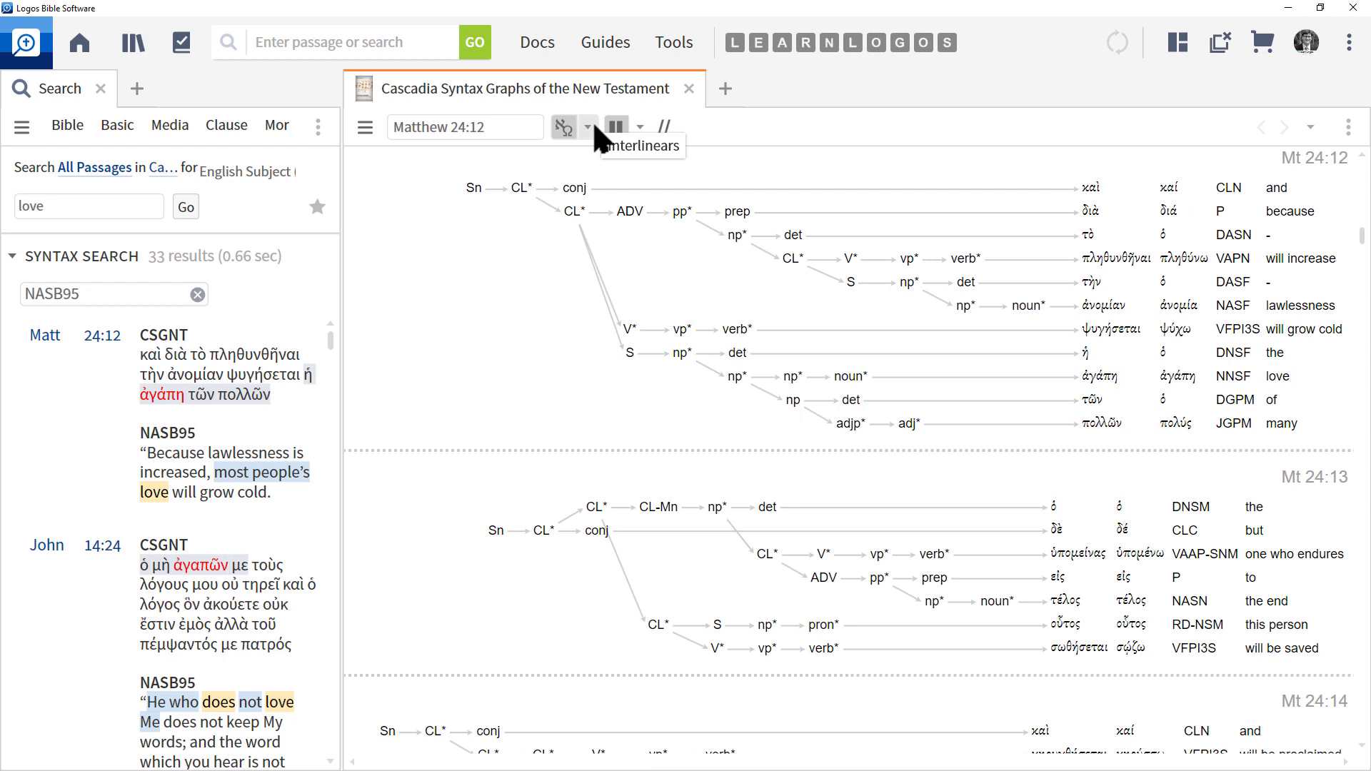
# Close the Cascadia syntax graph resource and check which syntax databases can be searched
pyautogui.click(687, 89)
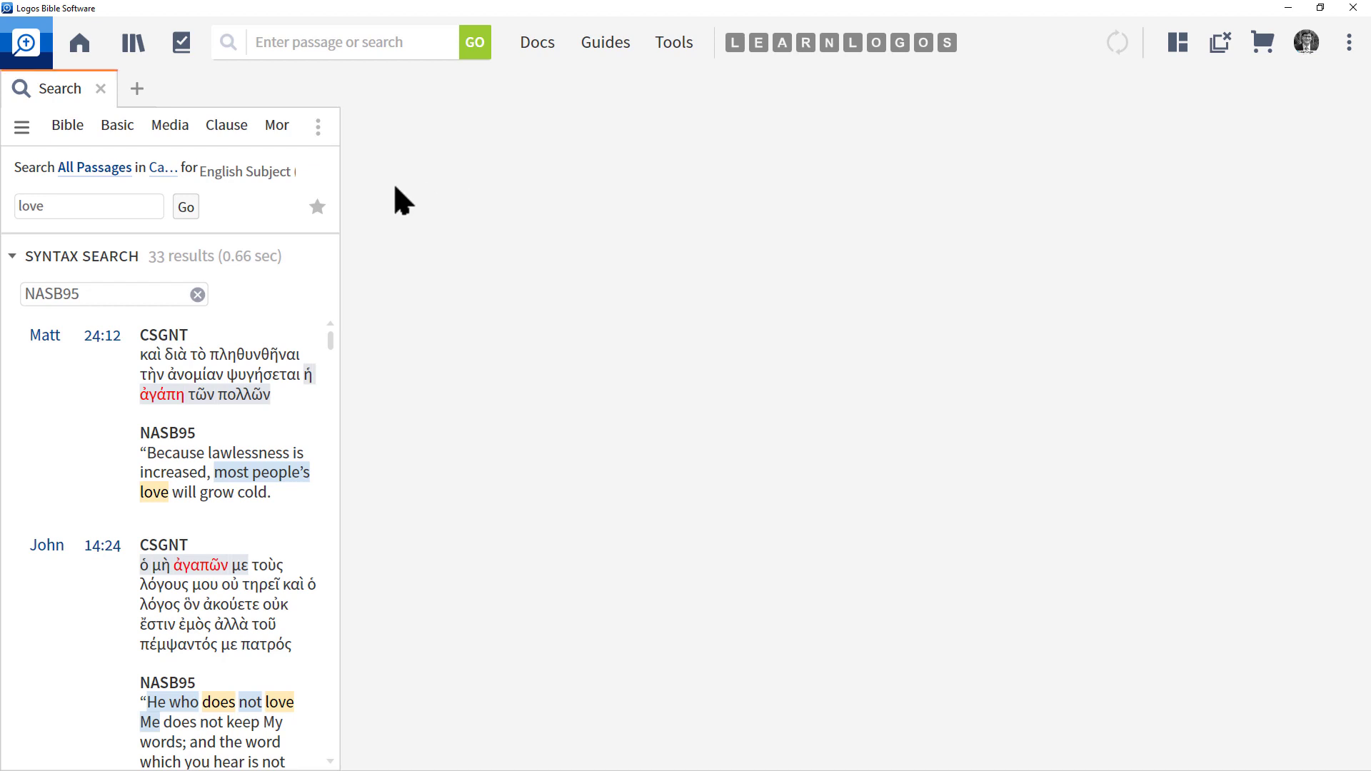
pyautogui.doubleClick(341, 253)
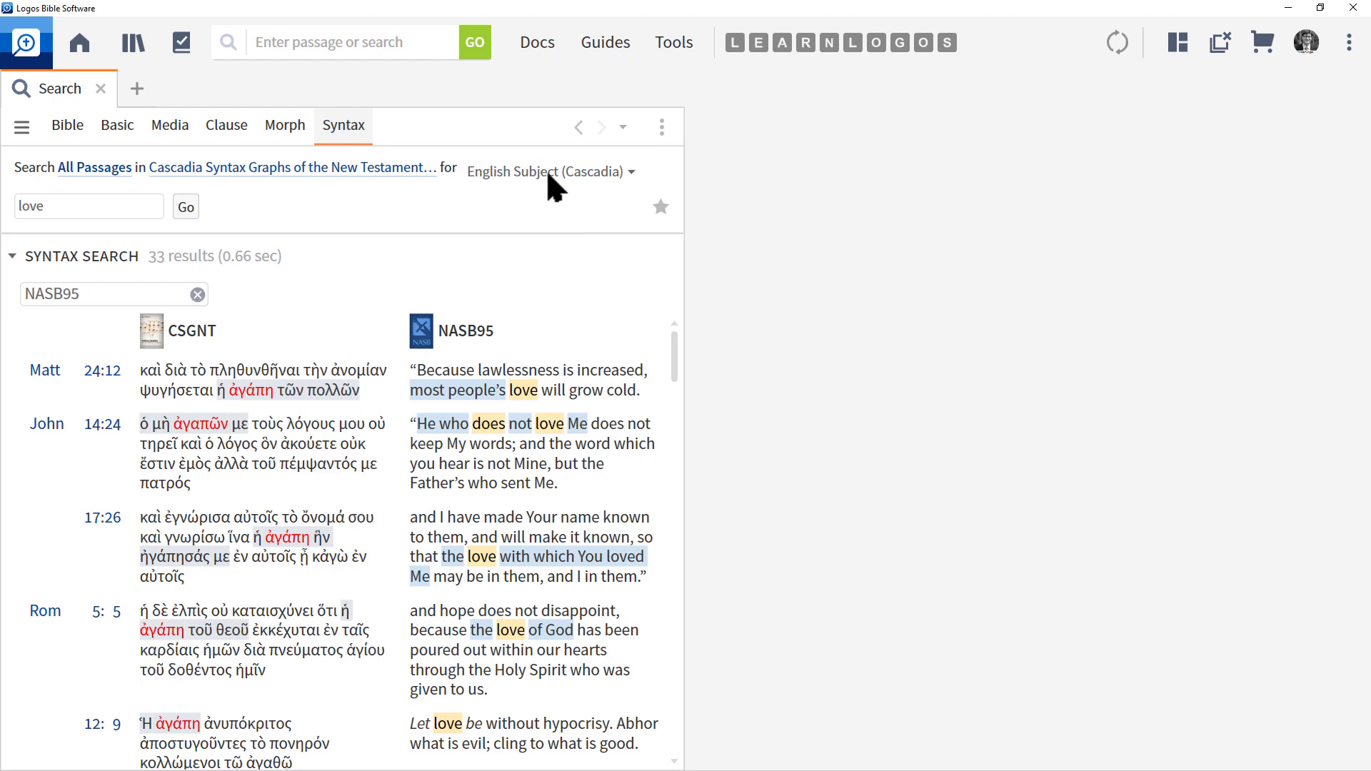
pyautogui.click(357, 168)
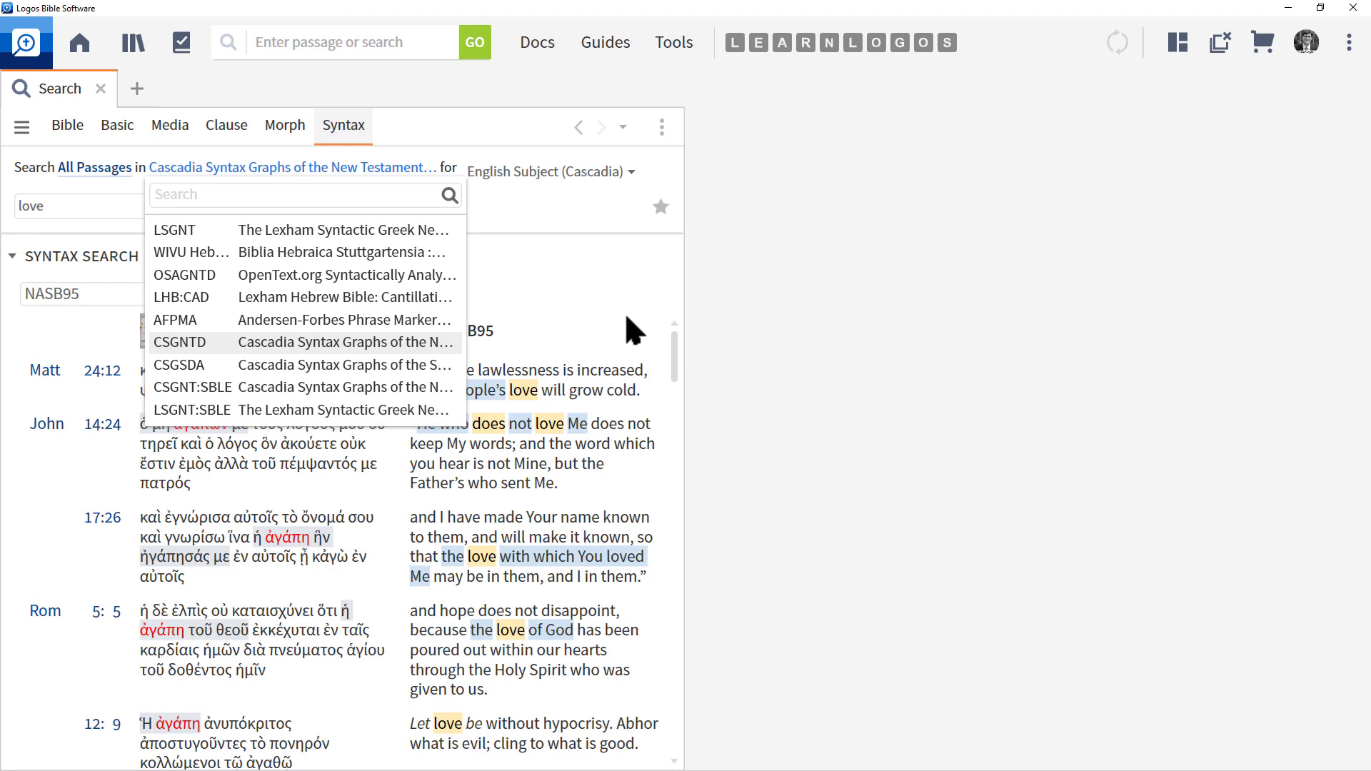
pyautogui.click(520, 285)
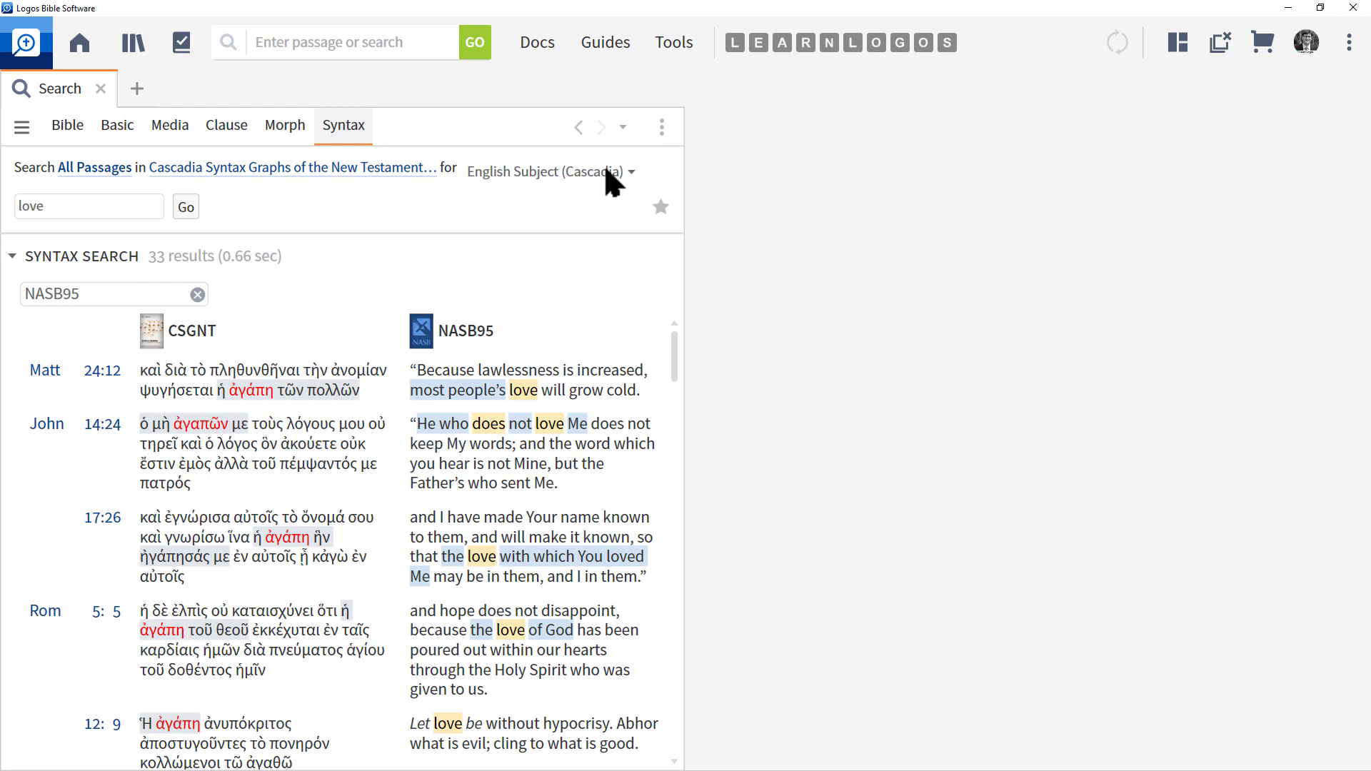
# Create a new syntax search document based on the English Subject (Cascadia) template
pyautogui.click(604, 187)
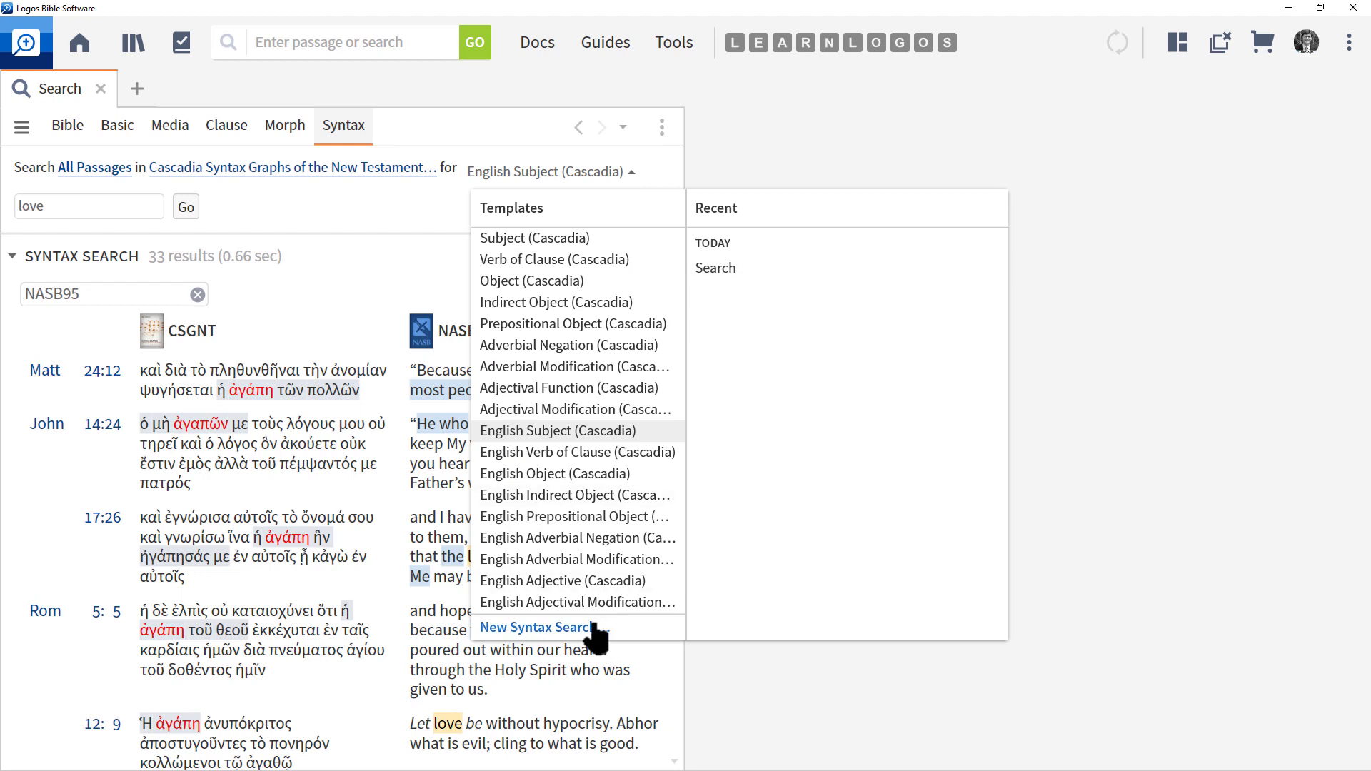
pyautogui.click(522, 629)
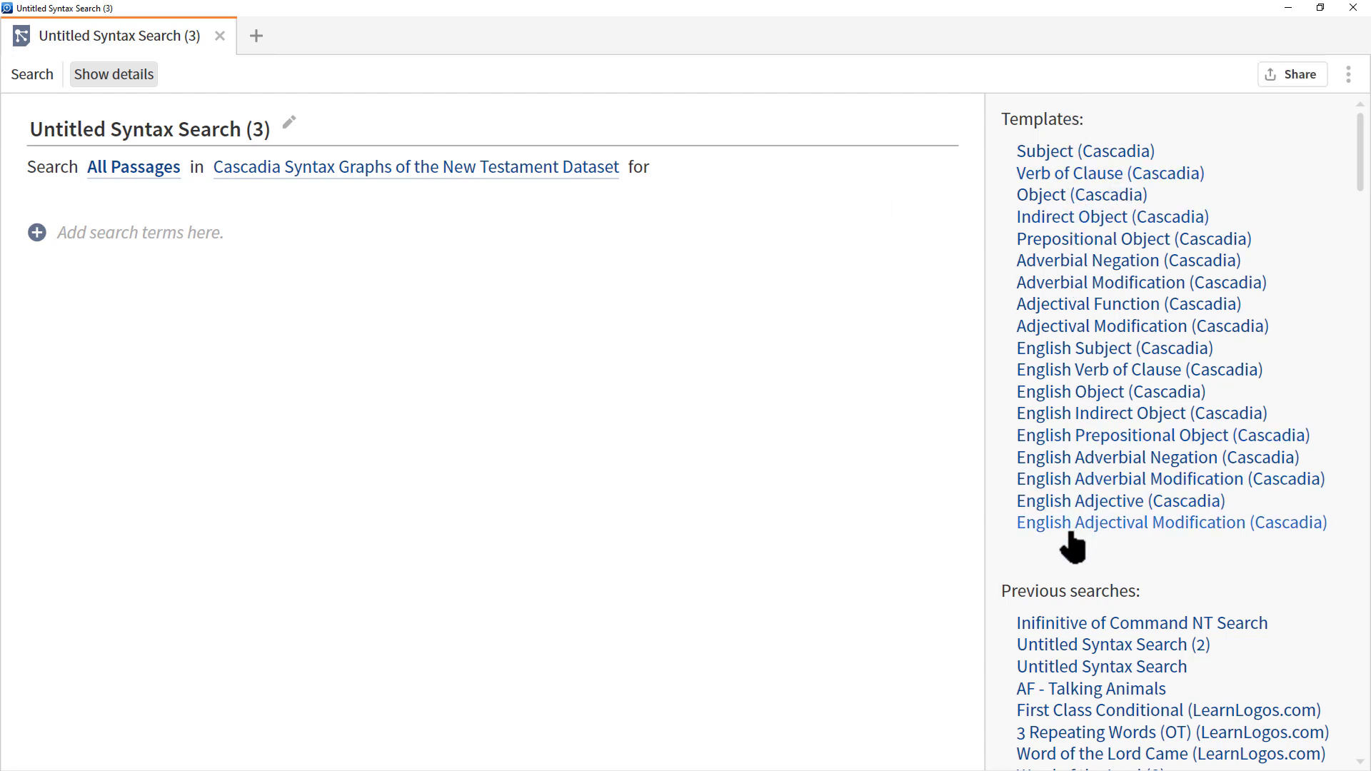
pyautogui.click(1060, 350)
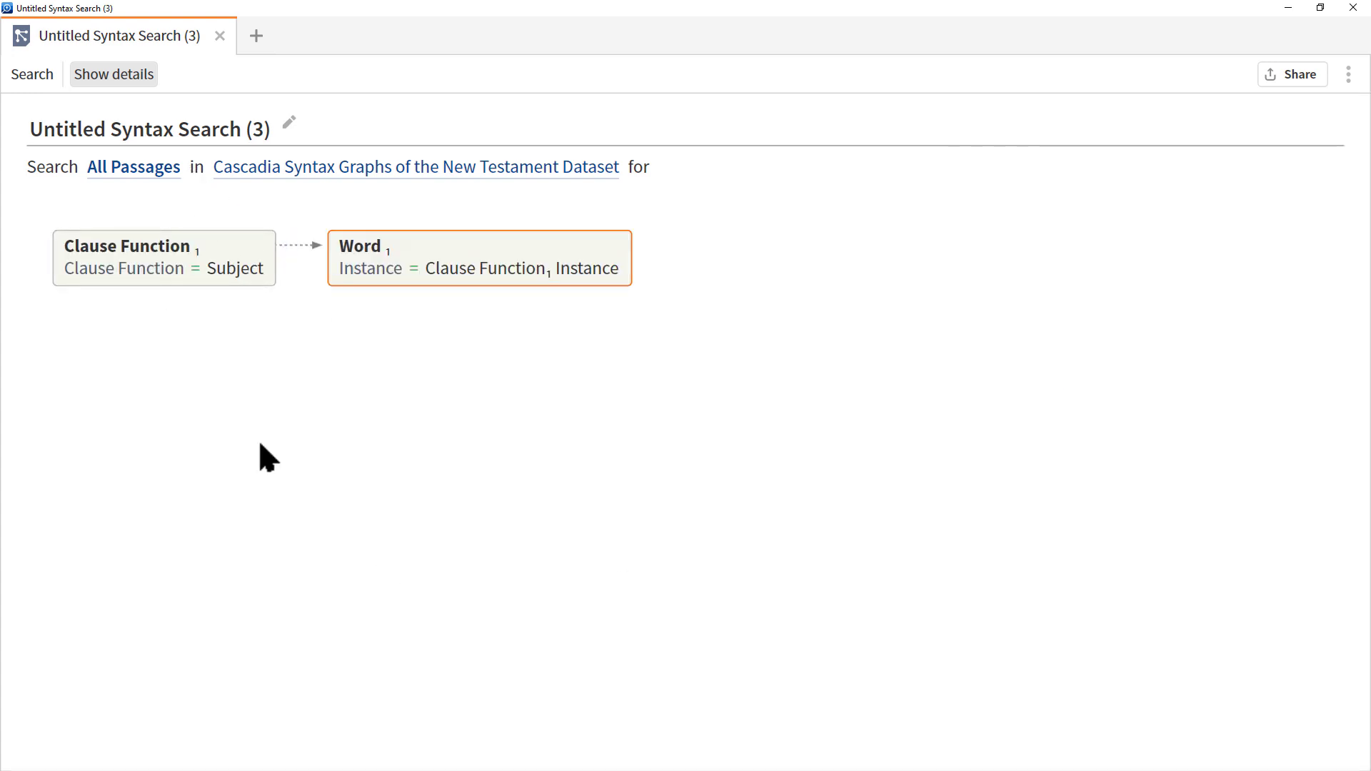
# Examine the specifics of the Clause Function and Word terms in the template query, and close the syntax search editor
pyautogui.moveTo(410, 283)
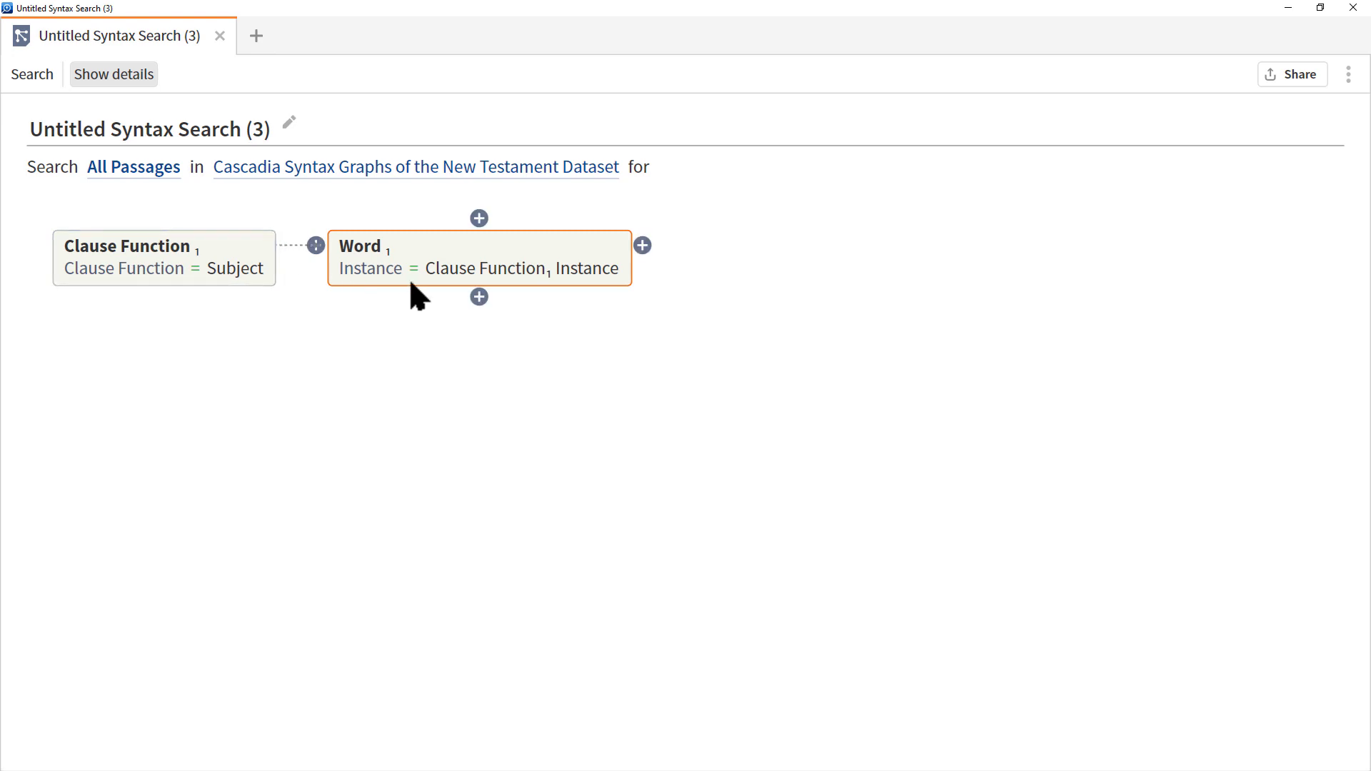
pyautogui.click(157, 264)
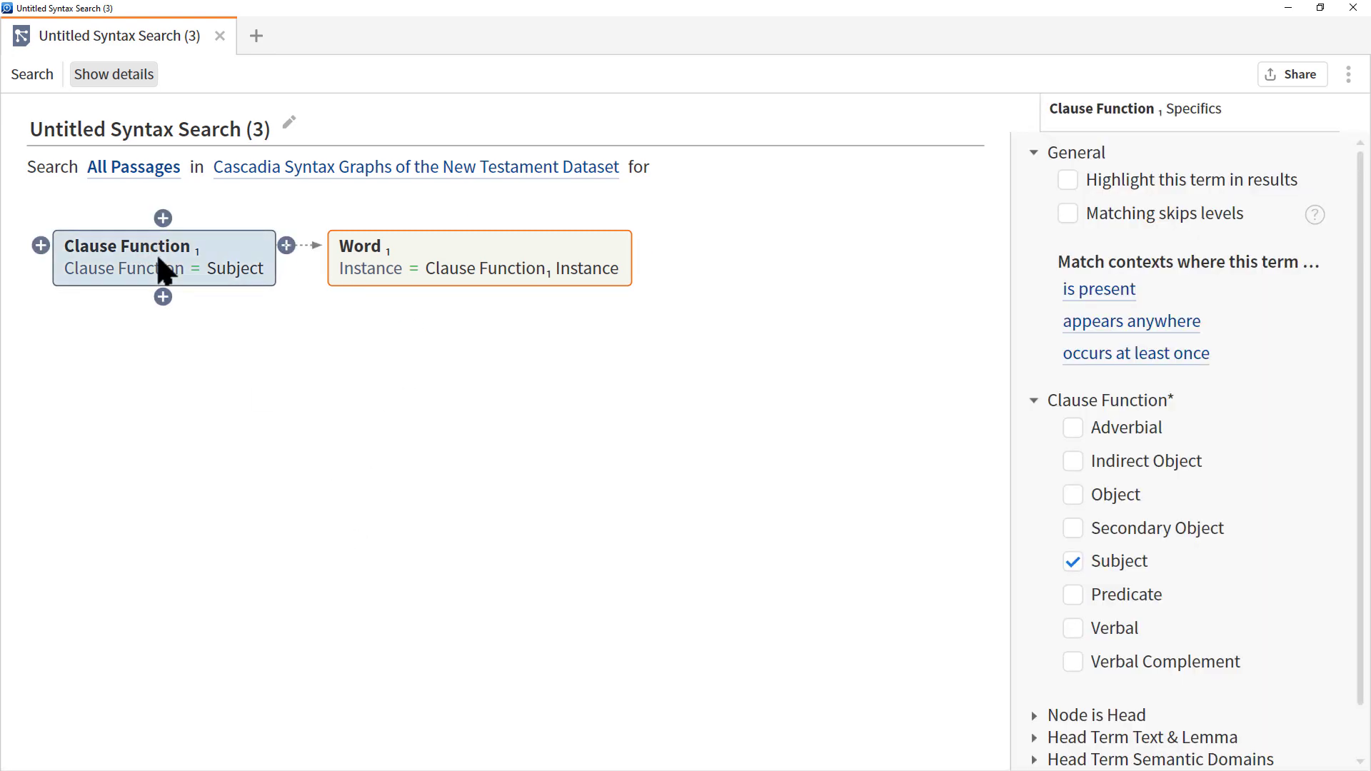
pyautogui.click(434, 250)
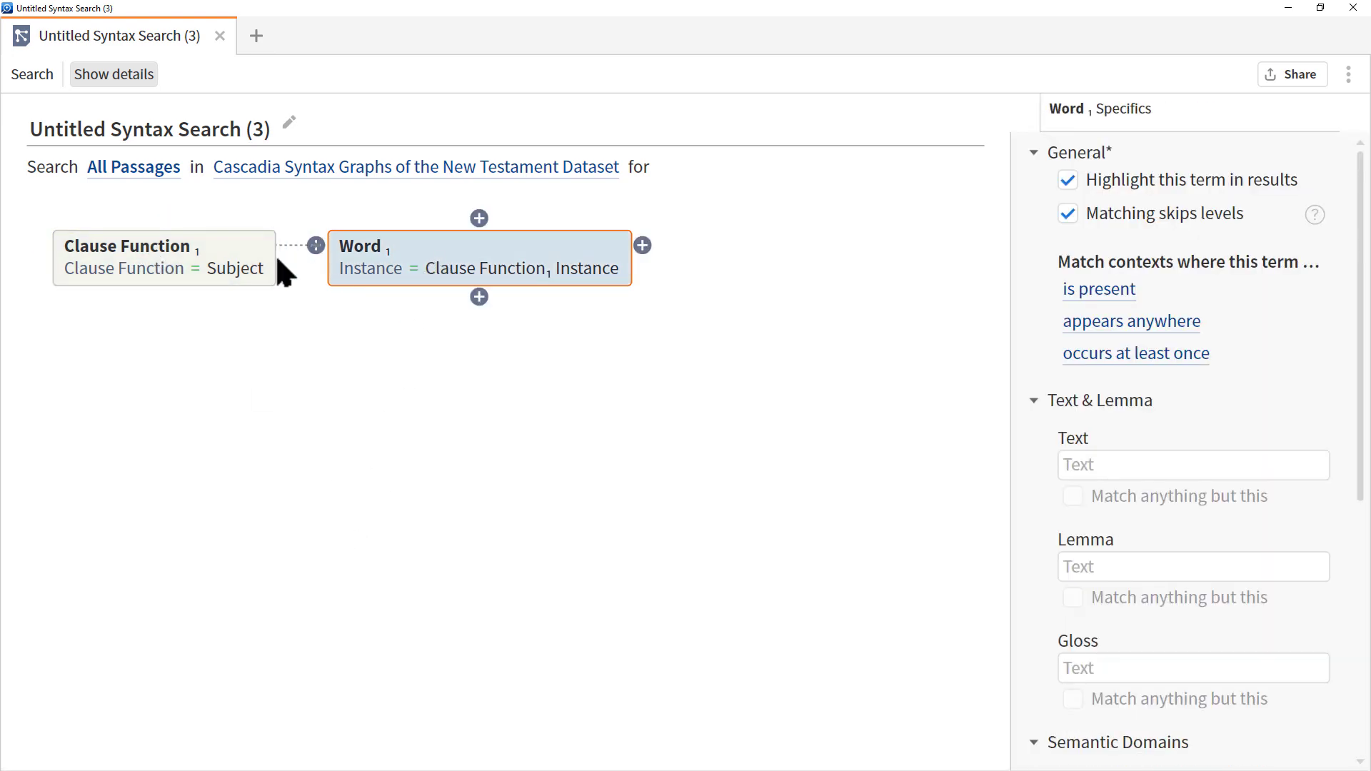
pyautogui.click(199, 259)
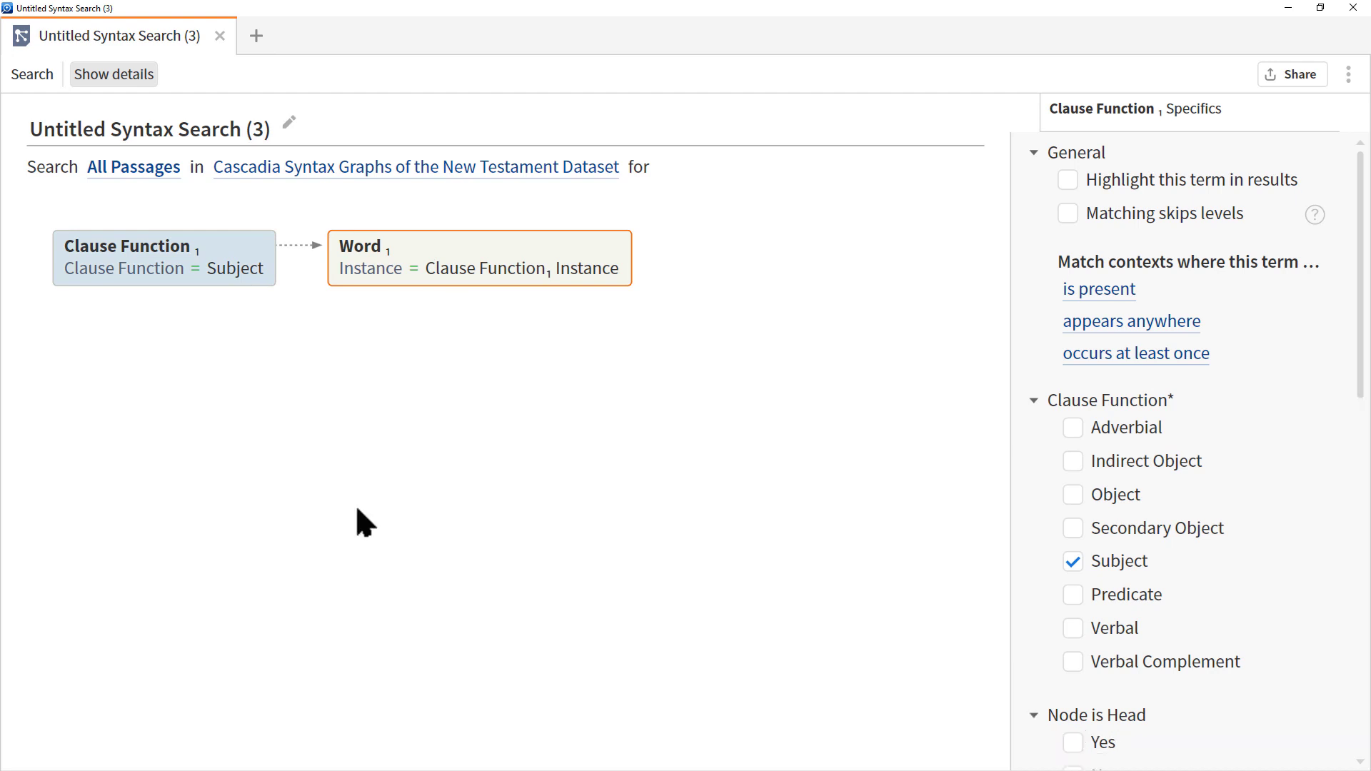
pyautogui.click(1350, 10)
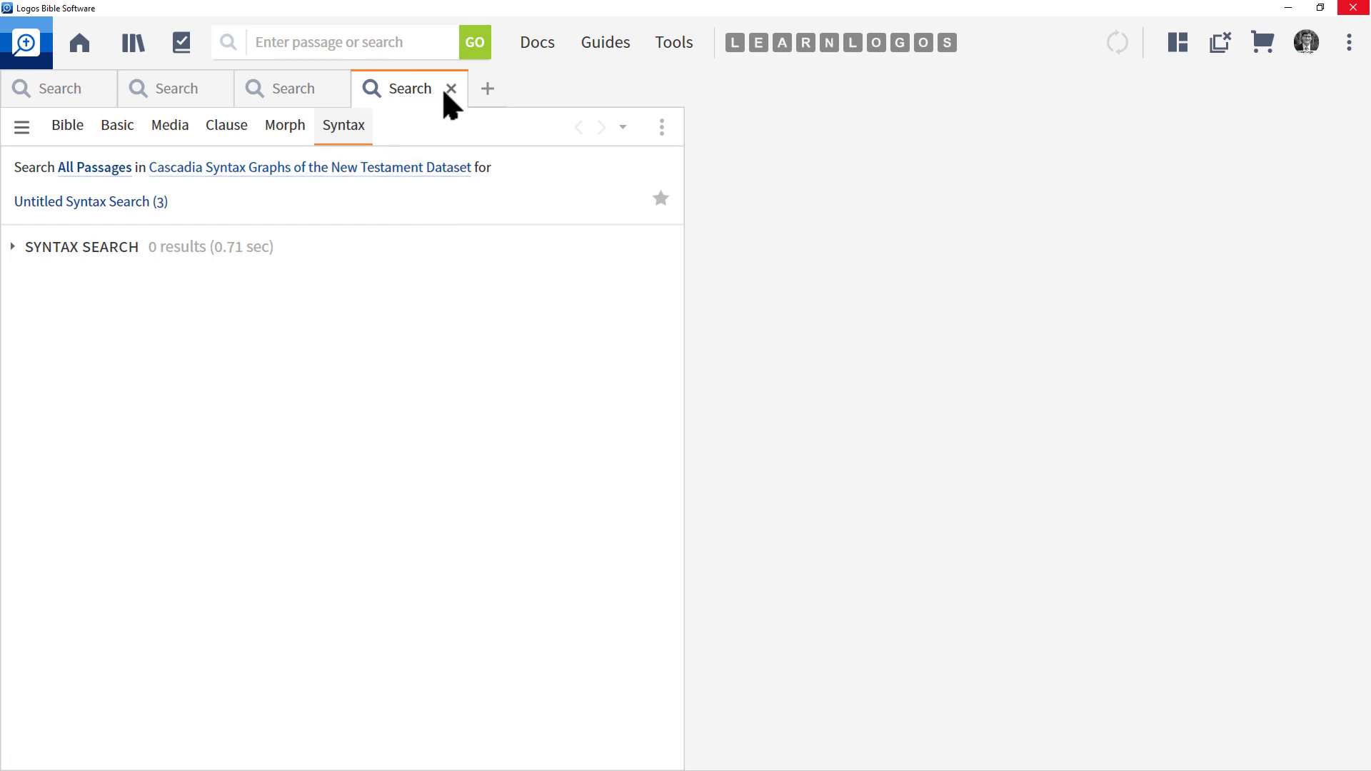
# Clear all open panels and search the library for "cascadia clause", sorting the list by title
pyautogui.click(1223, 44)
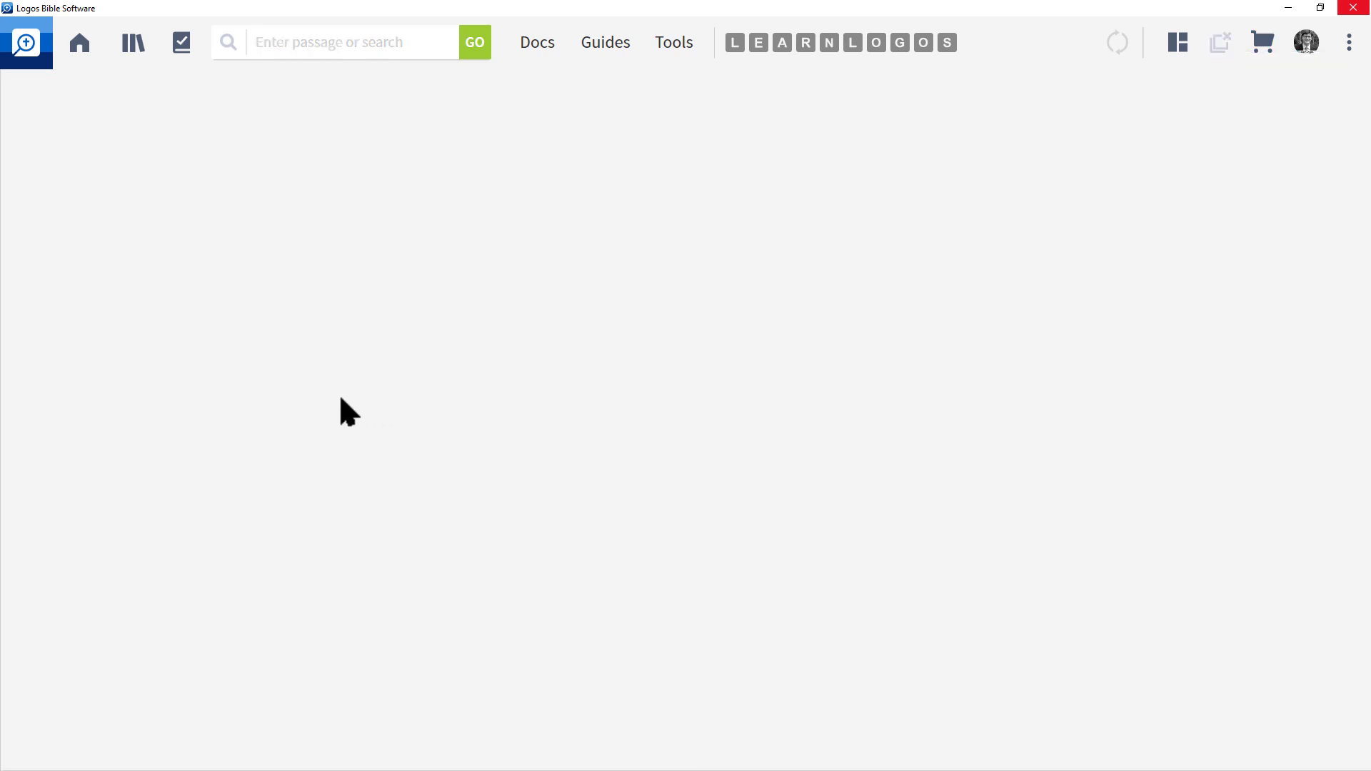
pyautogui.click(134, 45)
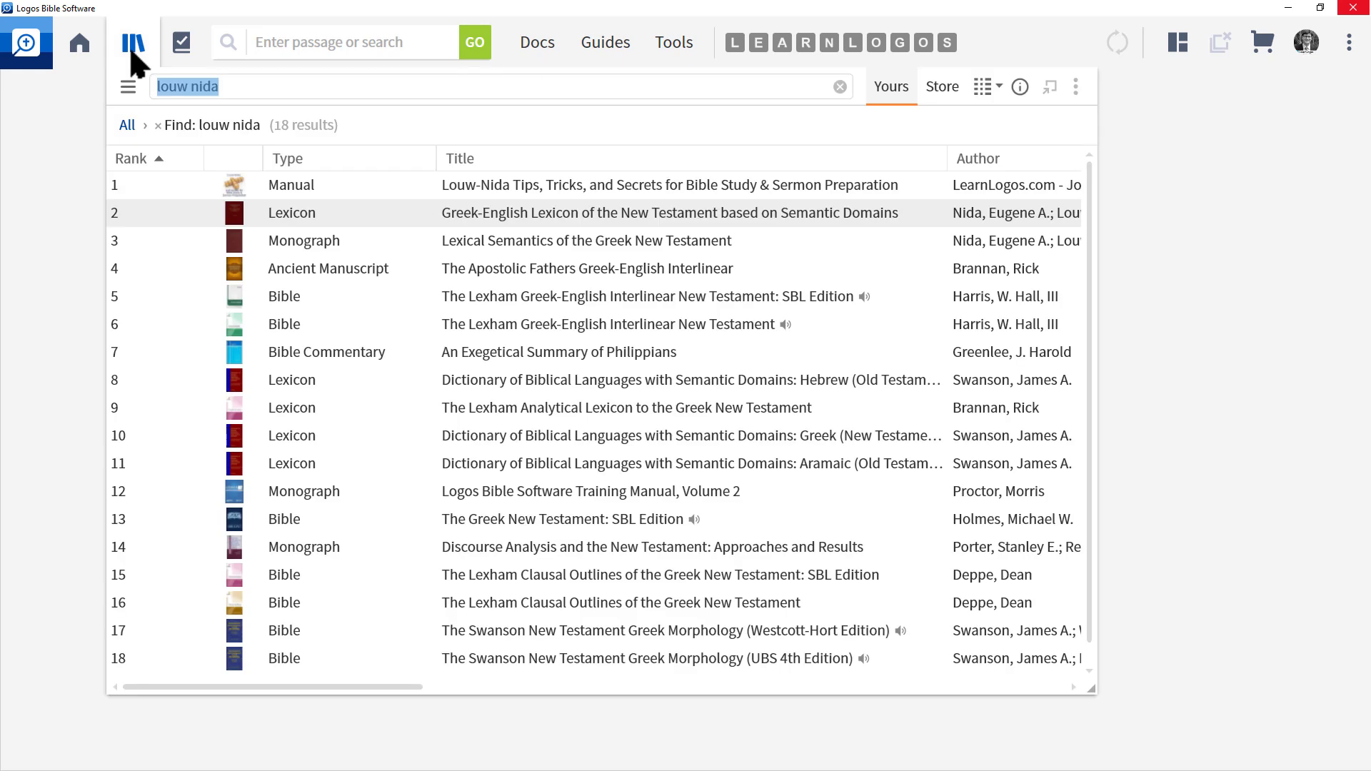
pyautogui.write('casca')
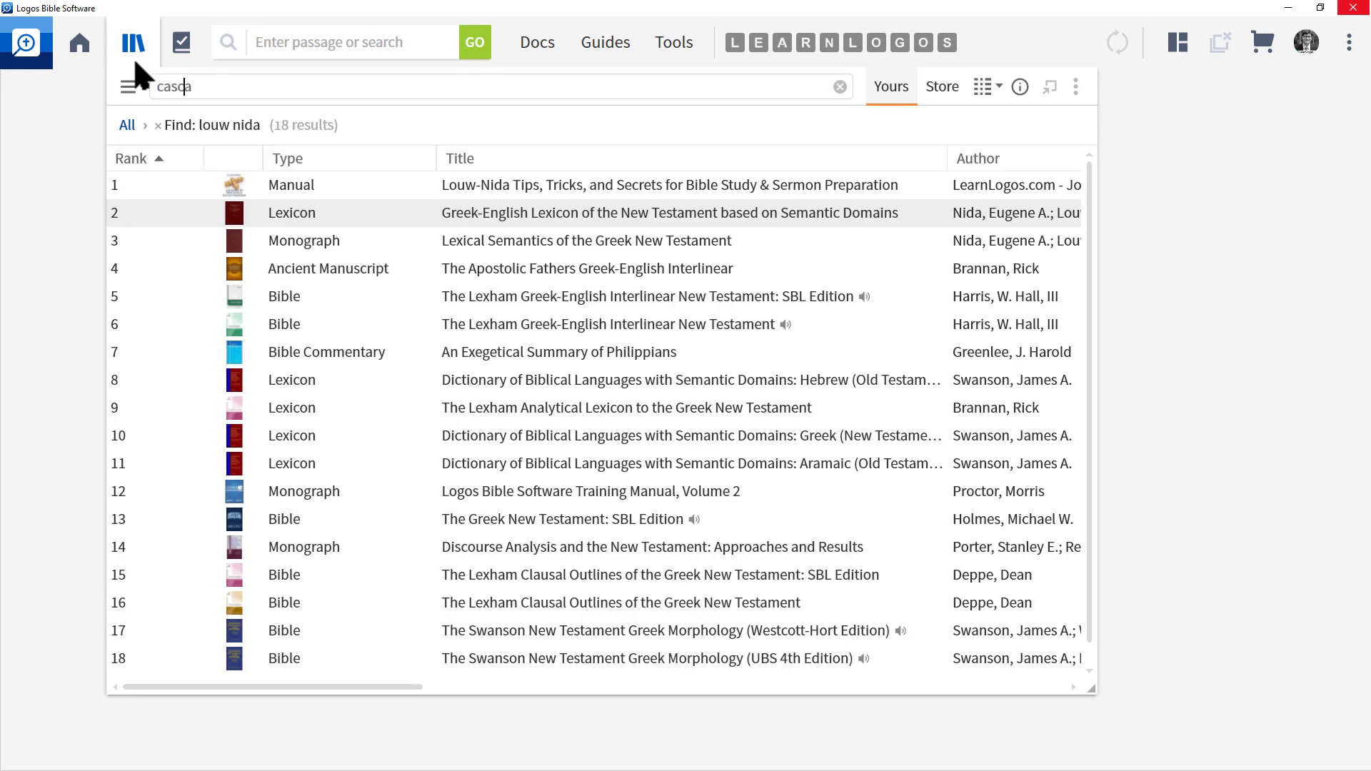
pyautogui.write('dia clause')
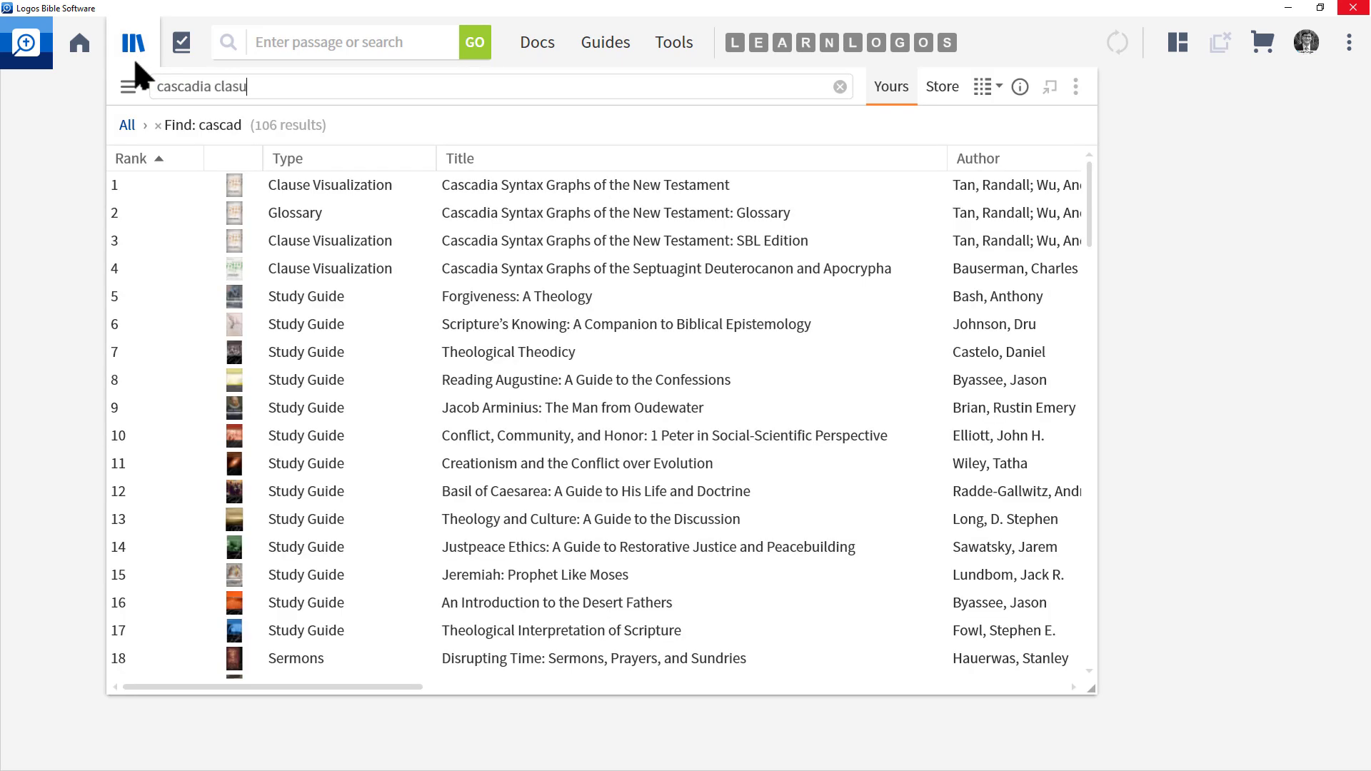
pyautogui.click(460, 158)
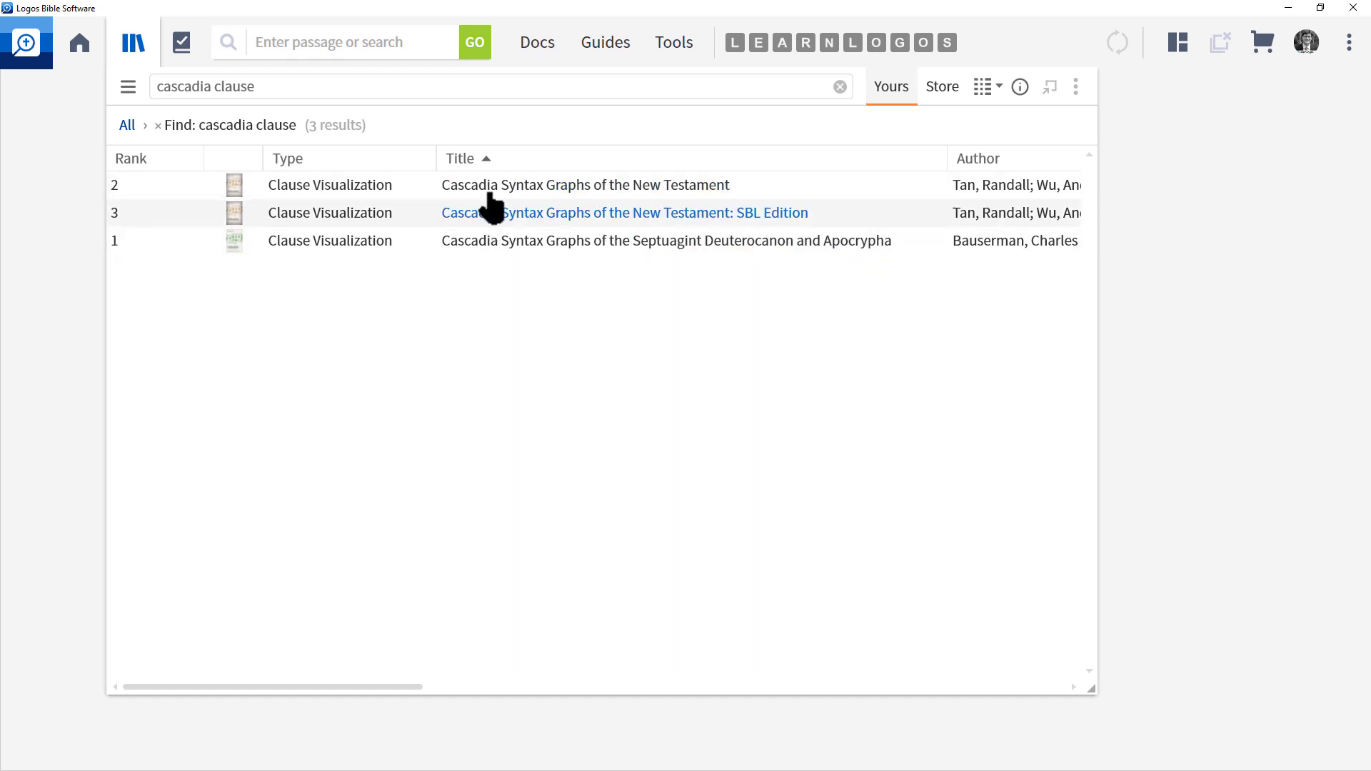
# Look over the Cascadia clause visualizations and open Cascadia Syntax Graphs of the New Testament
pyautogui.moveTo(494, 191)
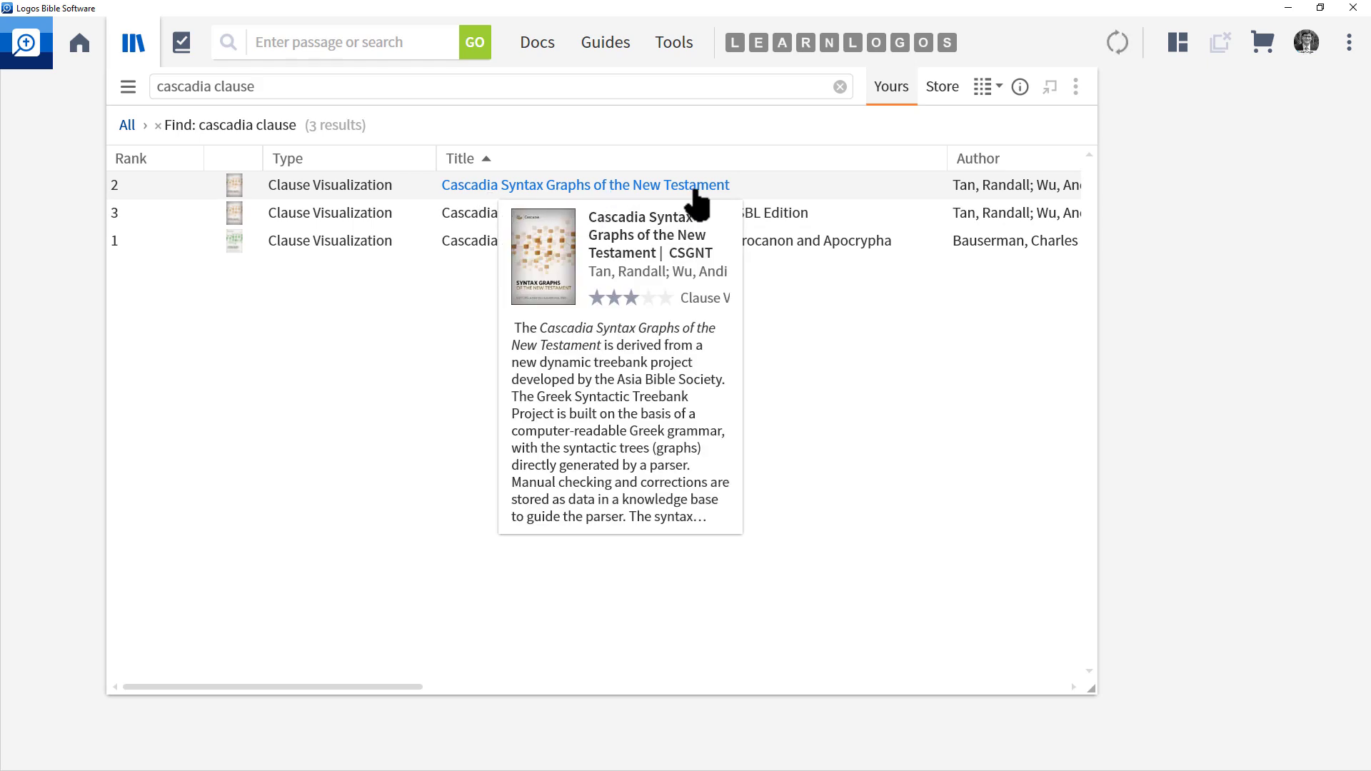
pyautogui.moveTo(519, 229)
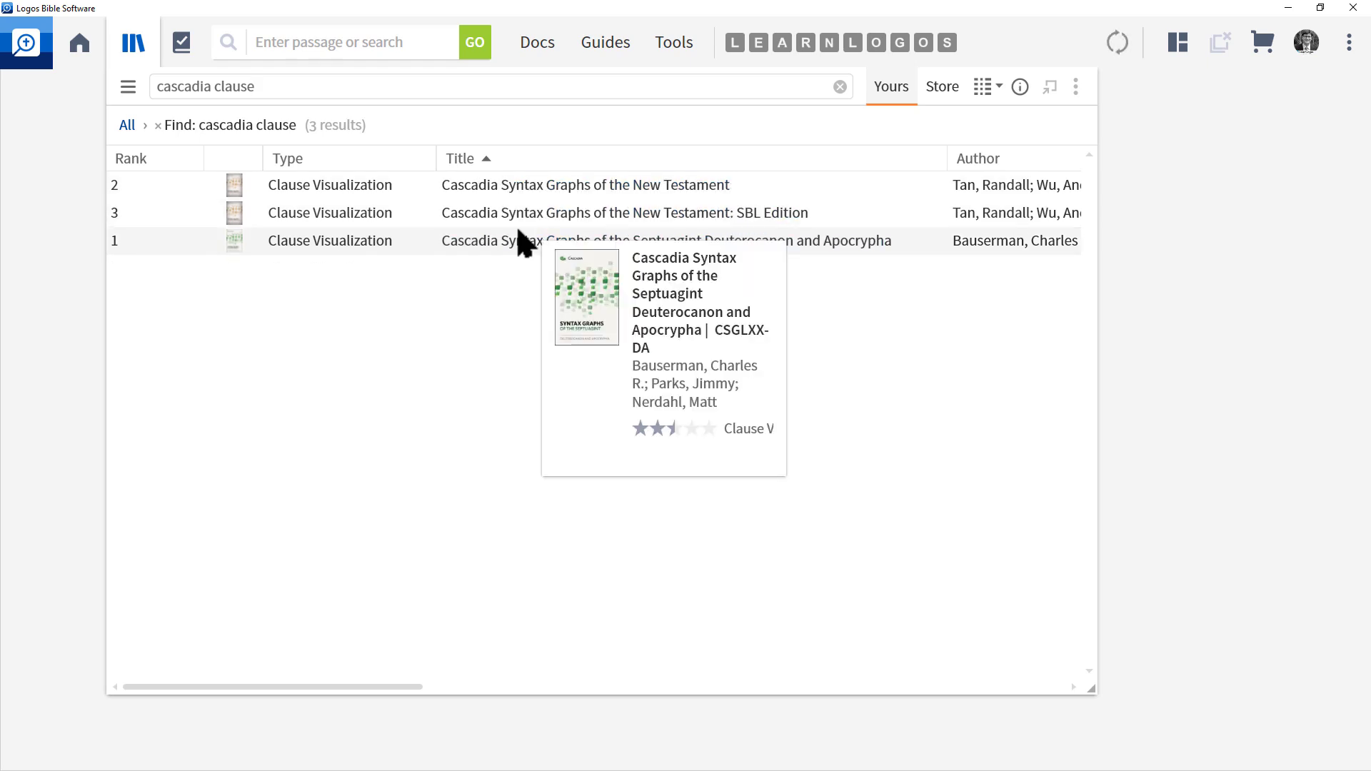
pyautogui.moveTo(582, 221)
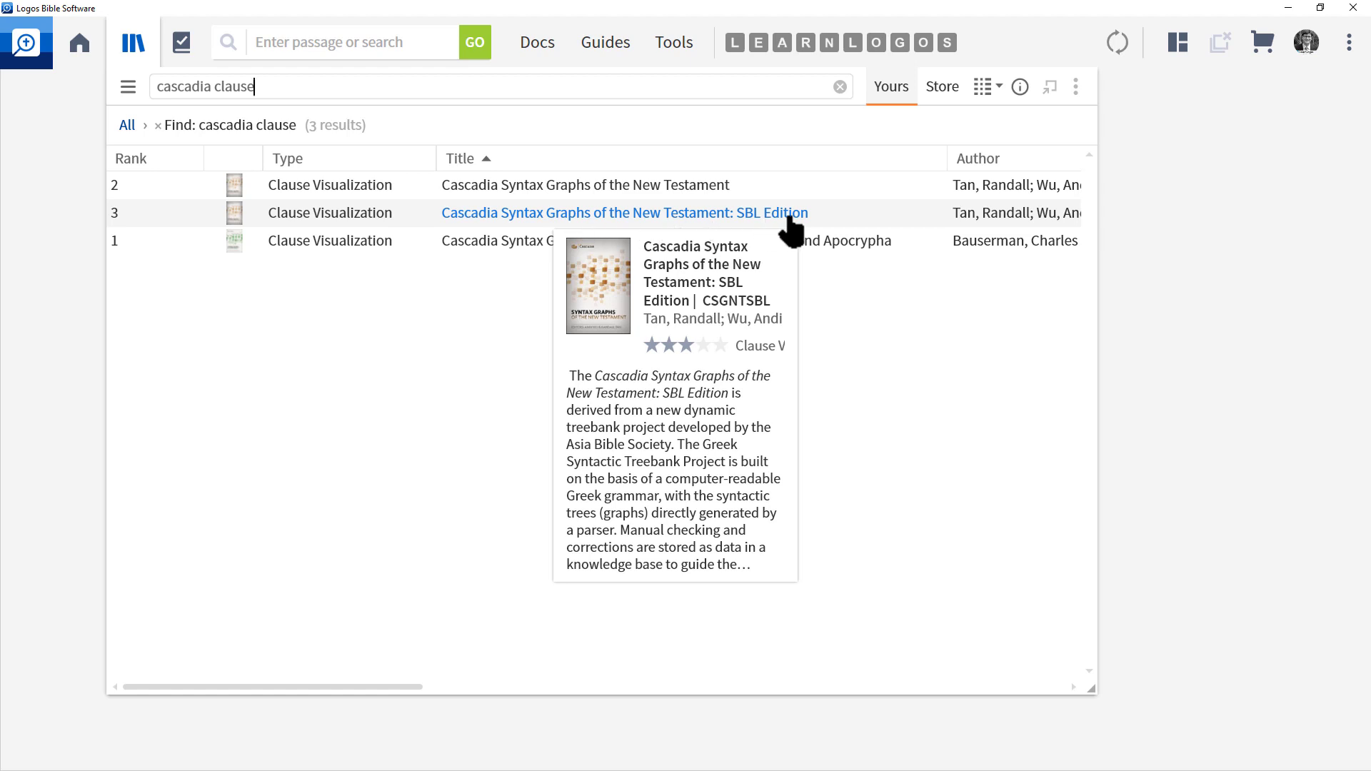
pyautogui.click(499, 190)
pyautogui.moveTo(860, 234)
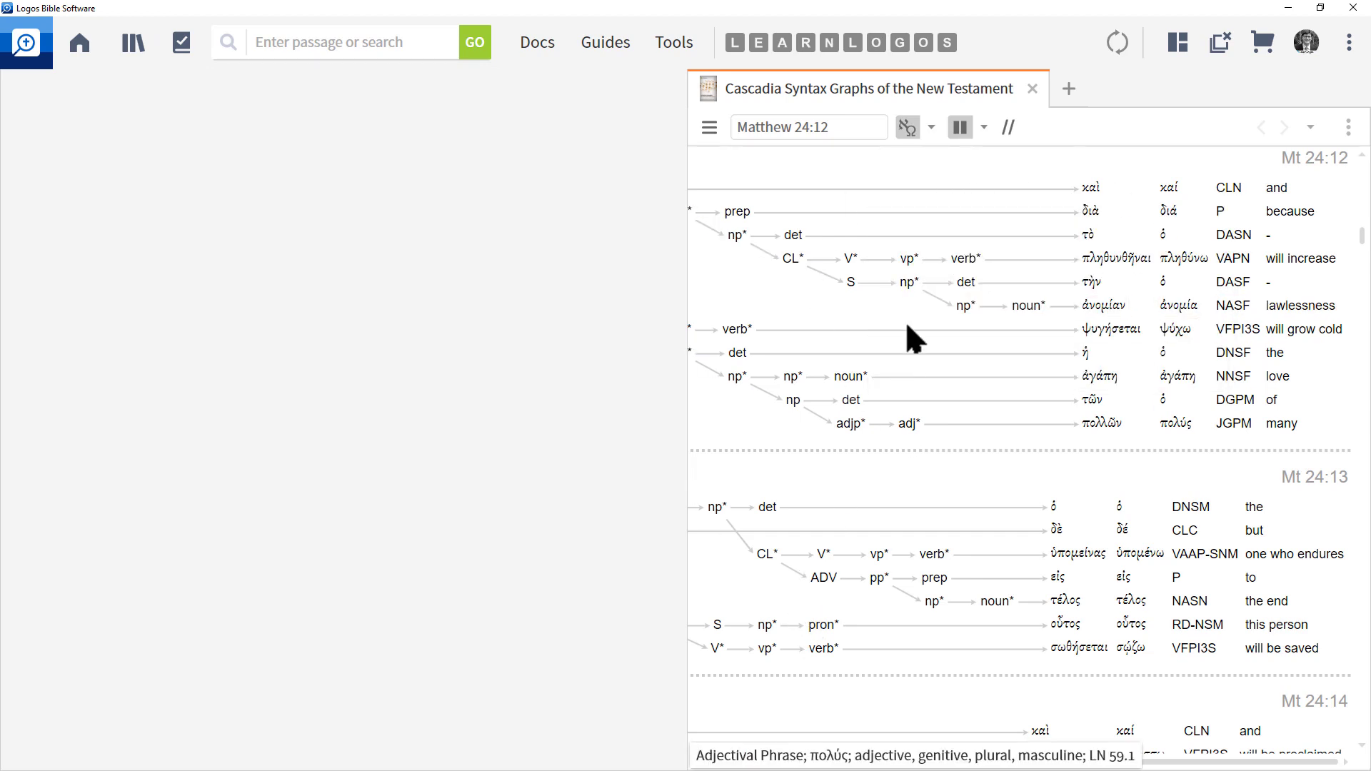
# Hide Terminals and Phrases in the syntax graph's interlinear display
pyautogui.click(932, 129)
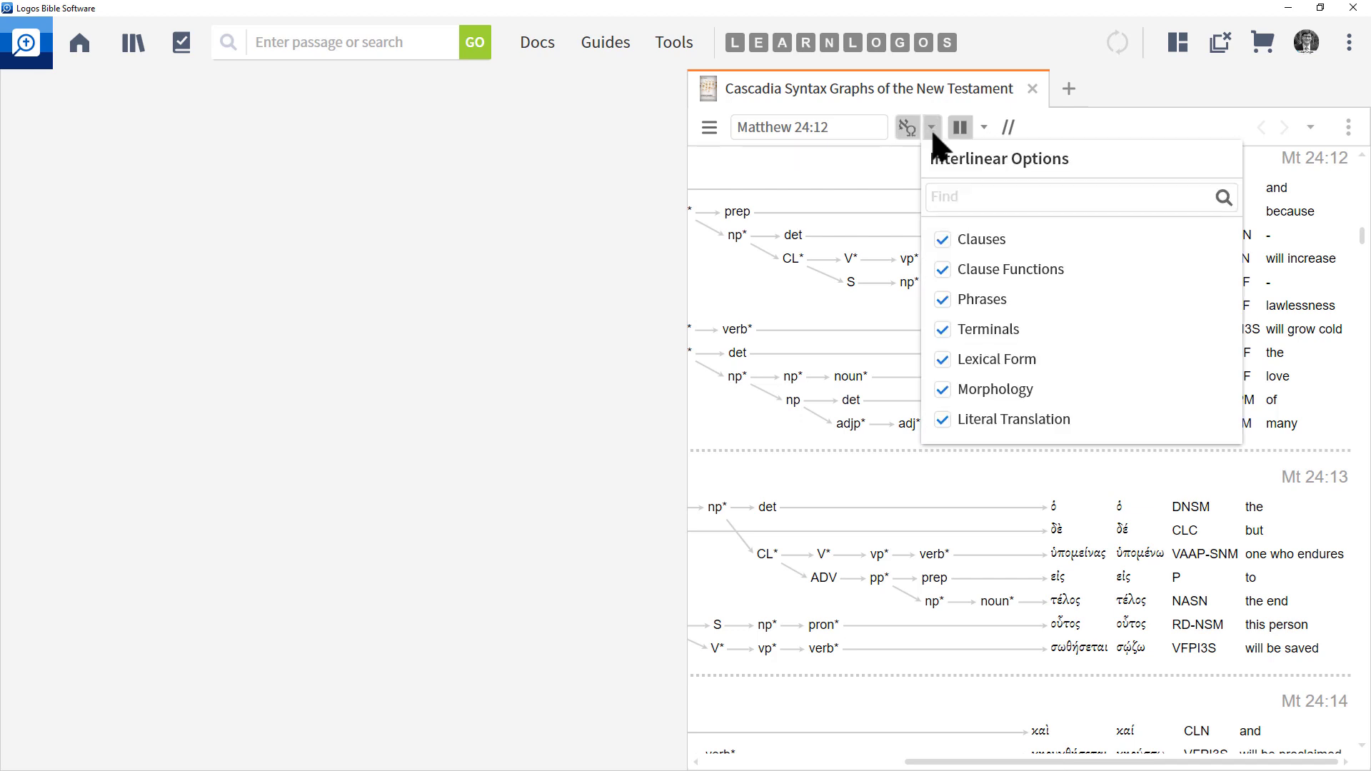
pyautogui.click(942, 329)
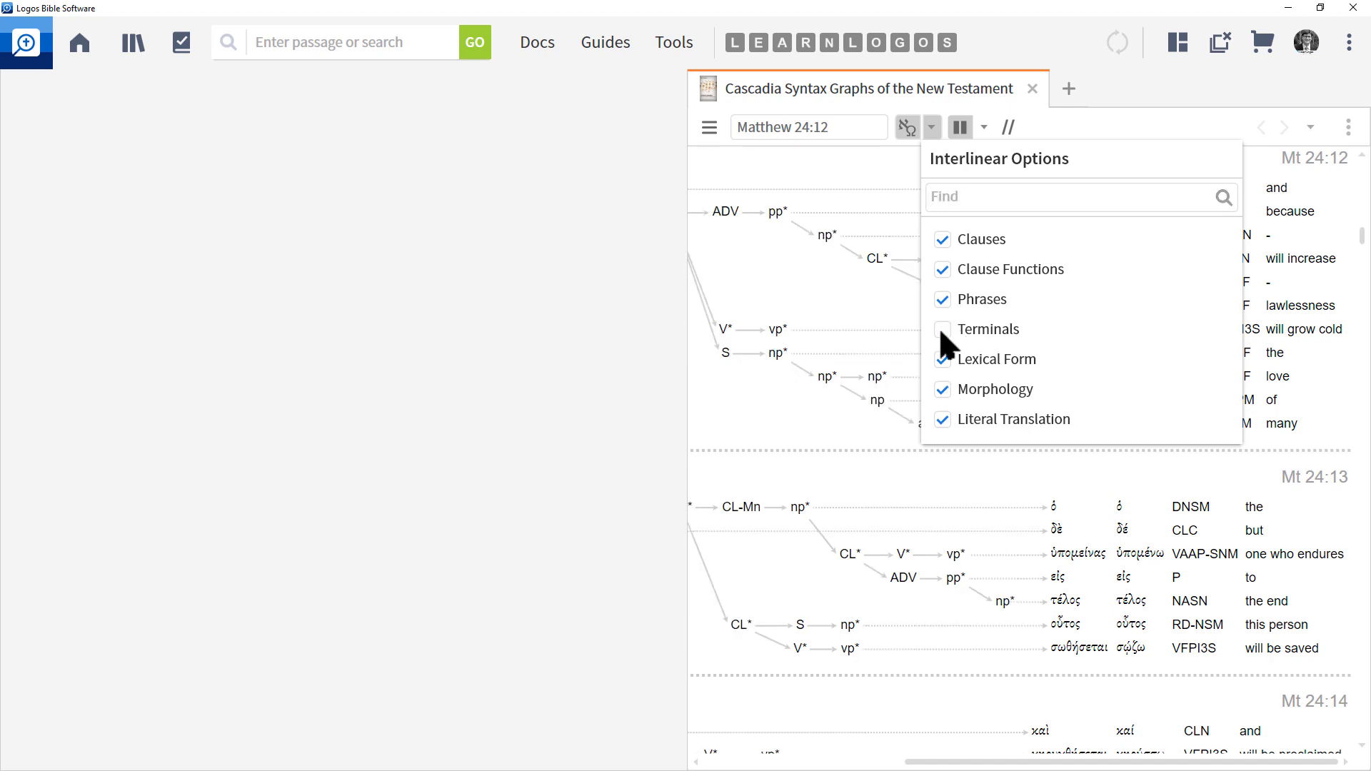
pyautogui.click(942, 299)
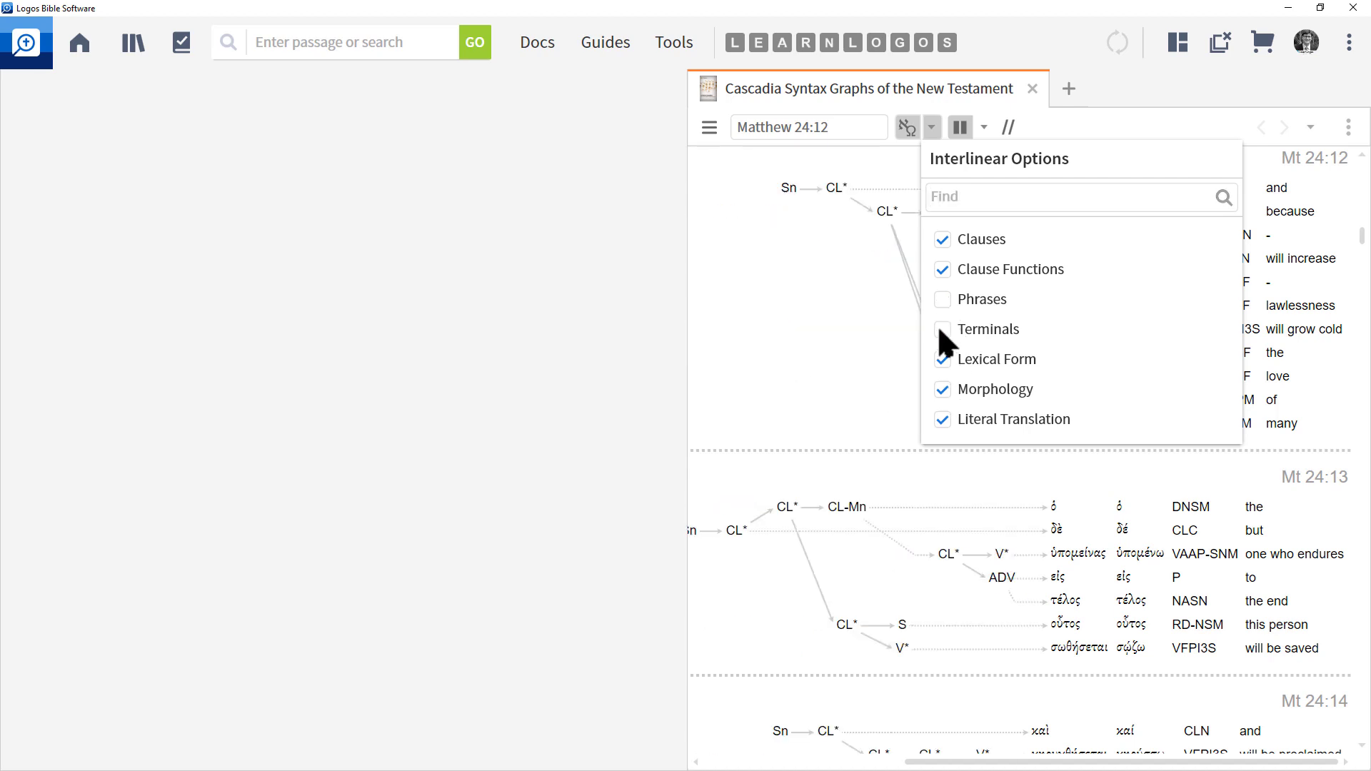
pyautogui.click(824, 330)
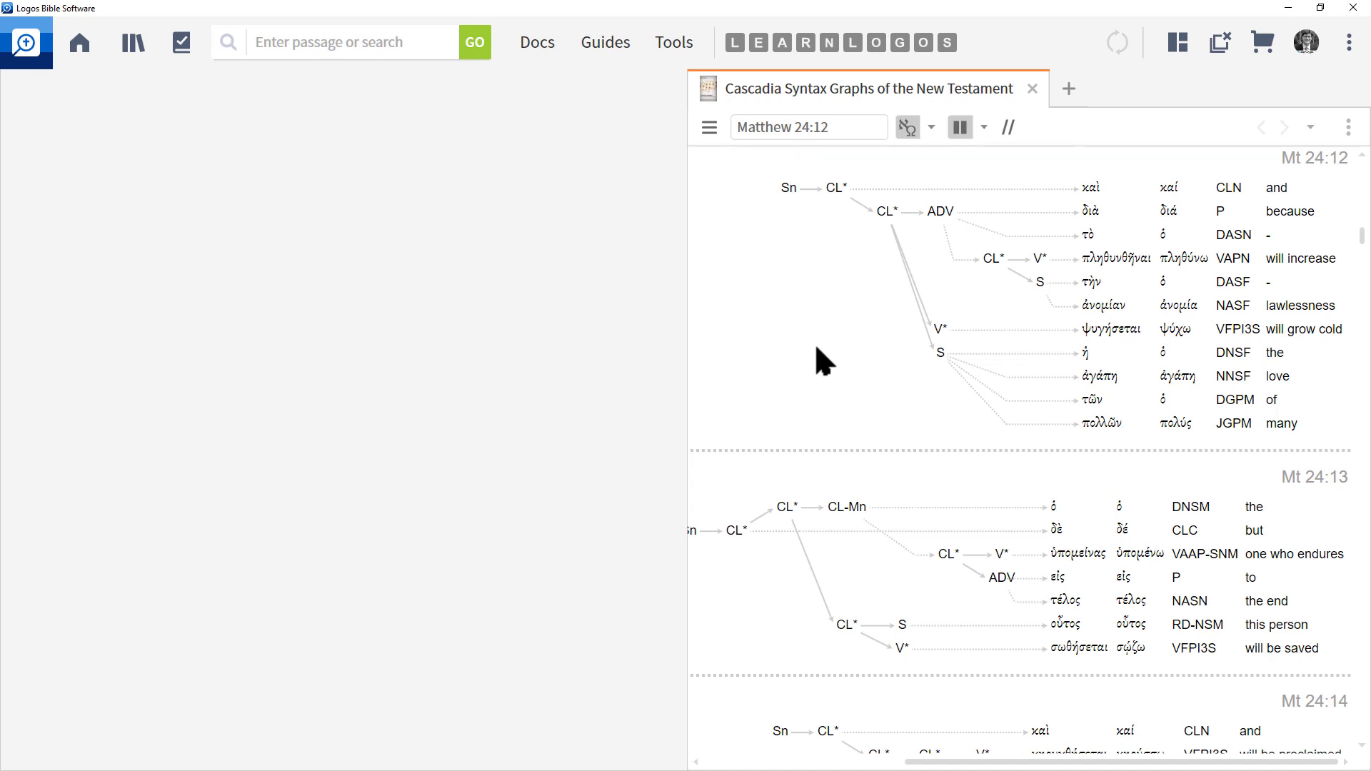
# Create another blank syntax search document from a new Syntax search and dock it beside the syntax graph
pyautogui.click(224, 43)
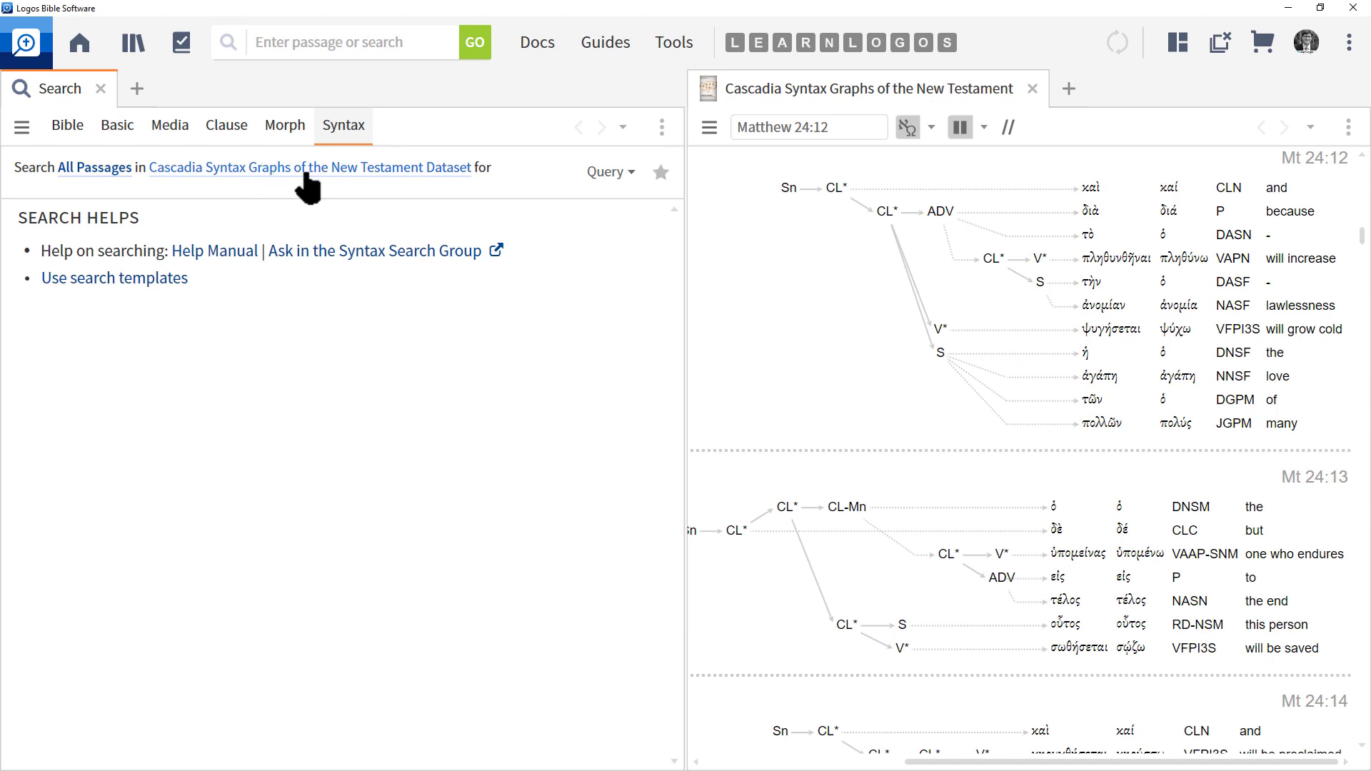
pyautogui.click(614, 174)
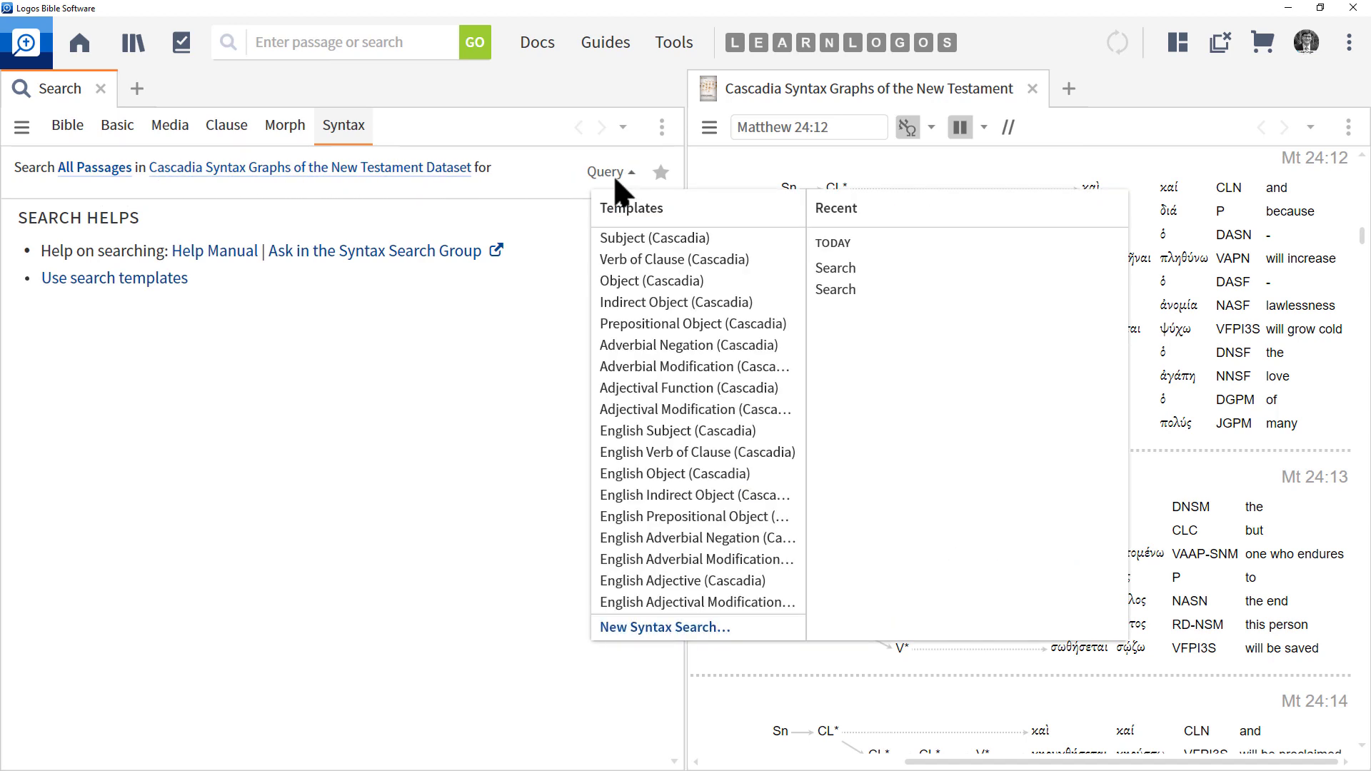
pyautogui.click(650, 629)
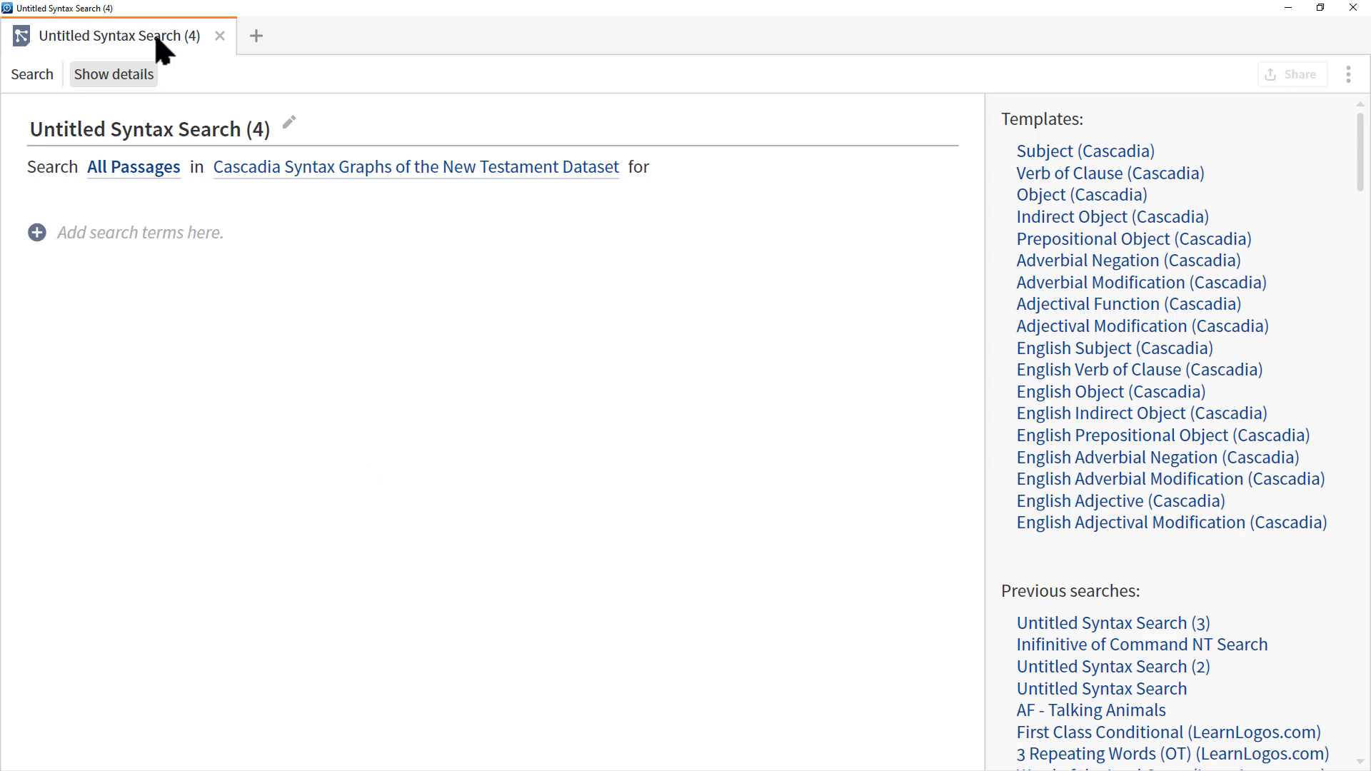
pyautogui.rightClick(130, 40)
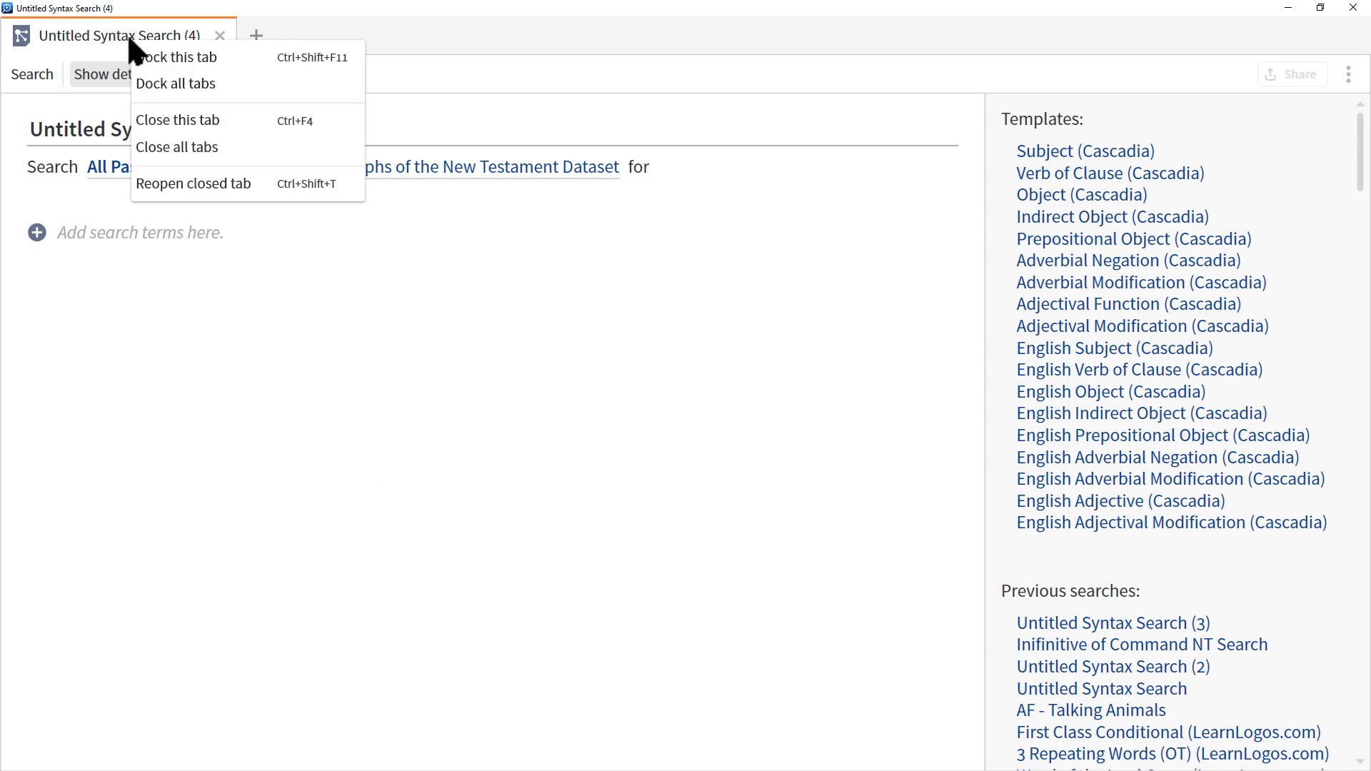
pyautogui.click(174, 59)
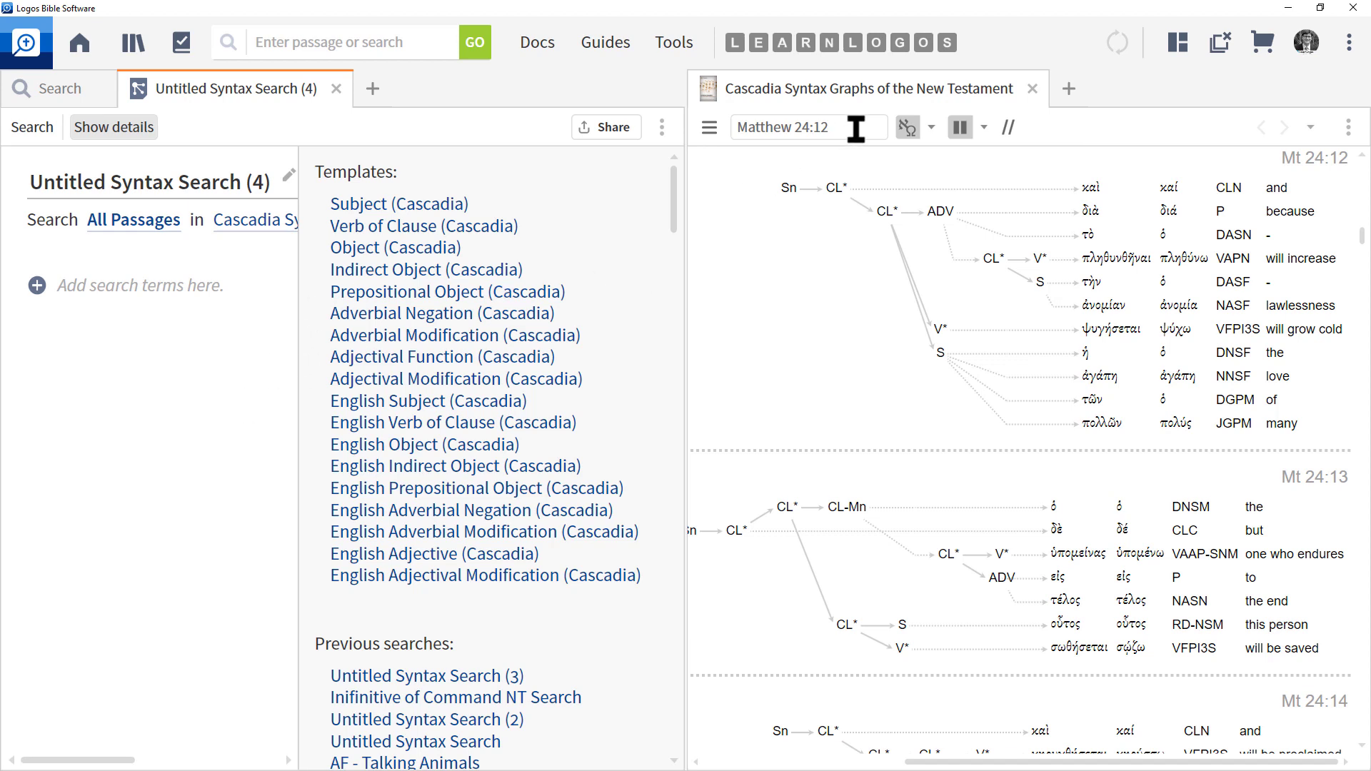
# Limit the syntax search to the reference range Matthew 24:12, saving the range under that same name
pyautogui.click(135, 220)
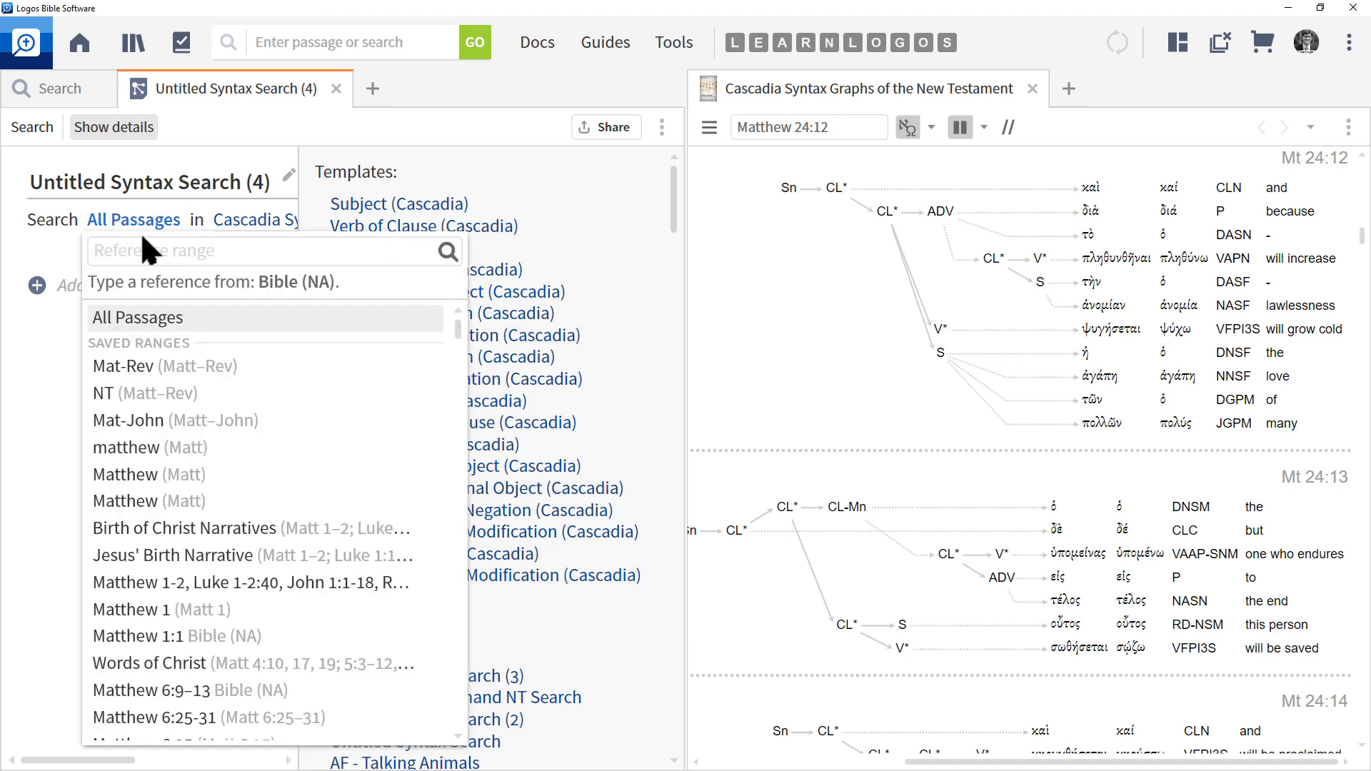
pyautogui.write('Matthew 24:12')
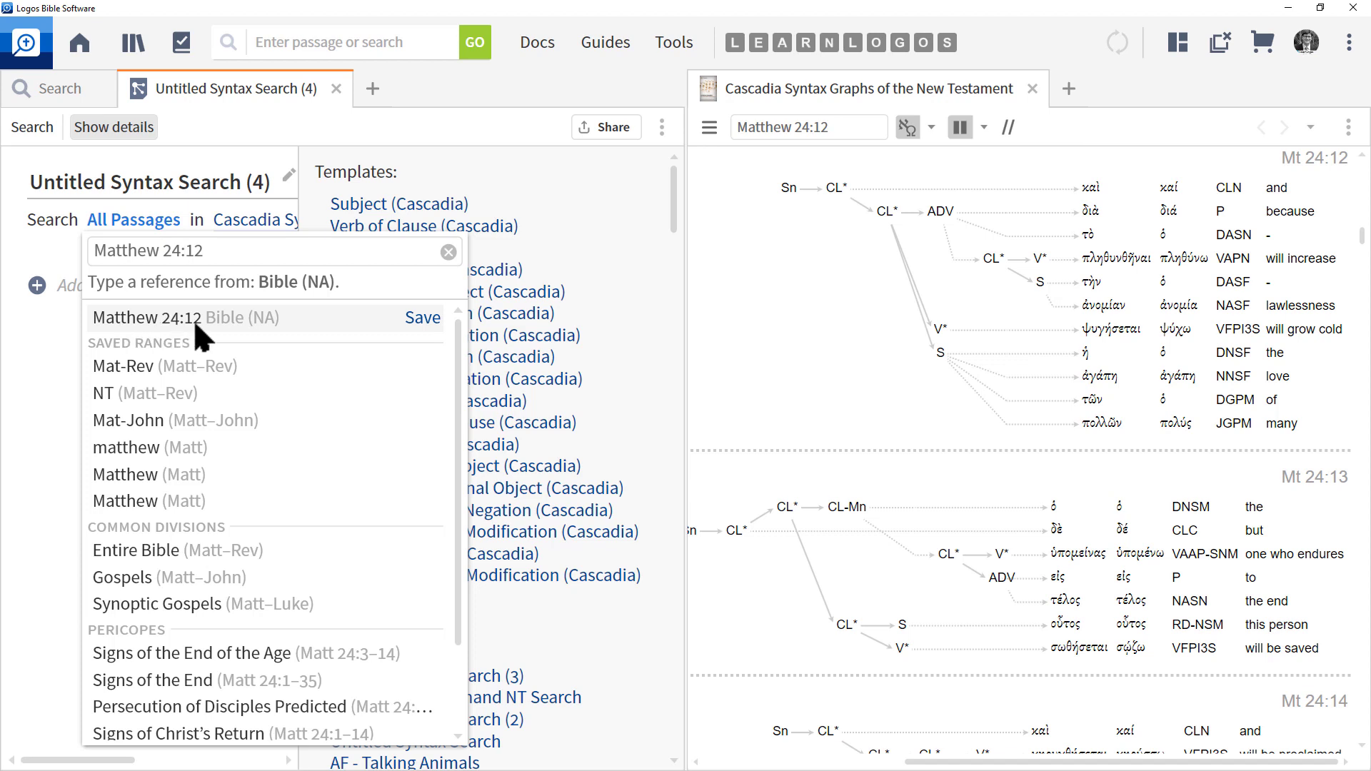
pyautogui.click(425, 319)
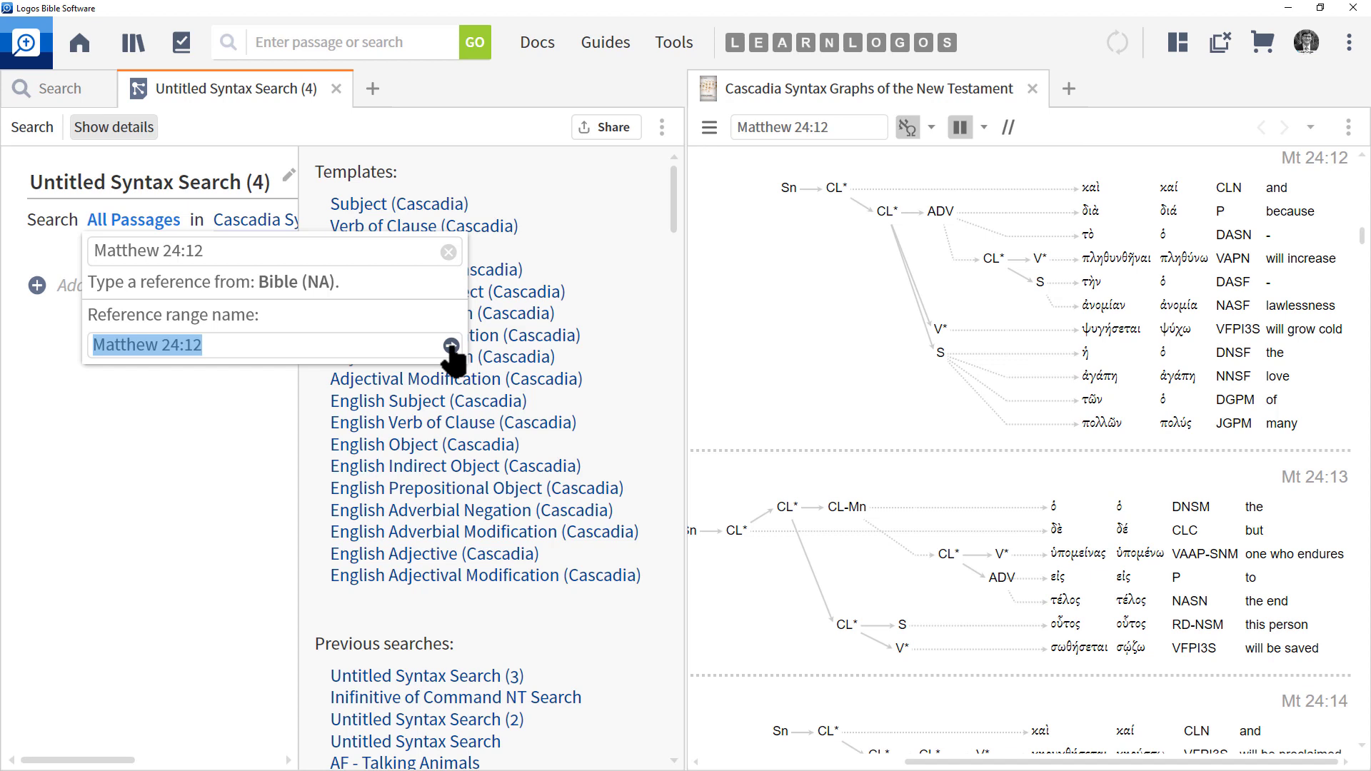
pyautogui.click(450, 347)
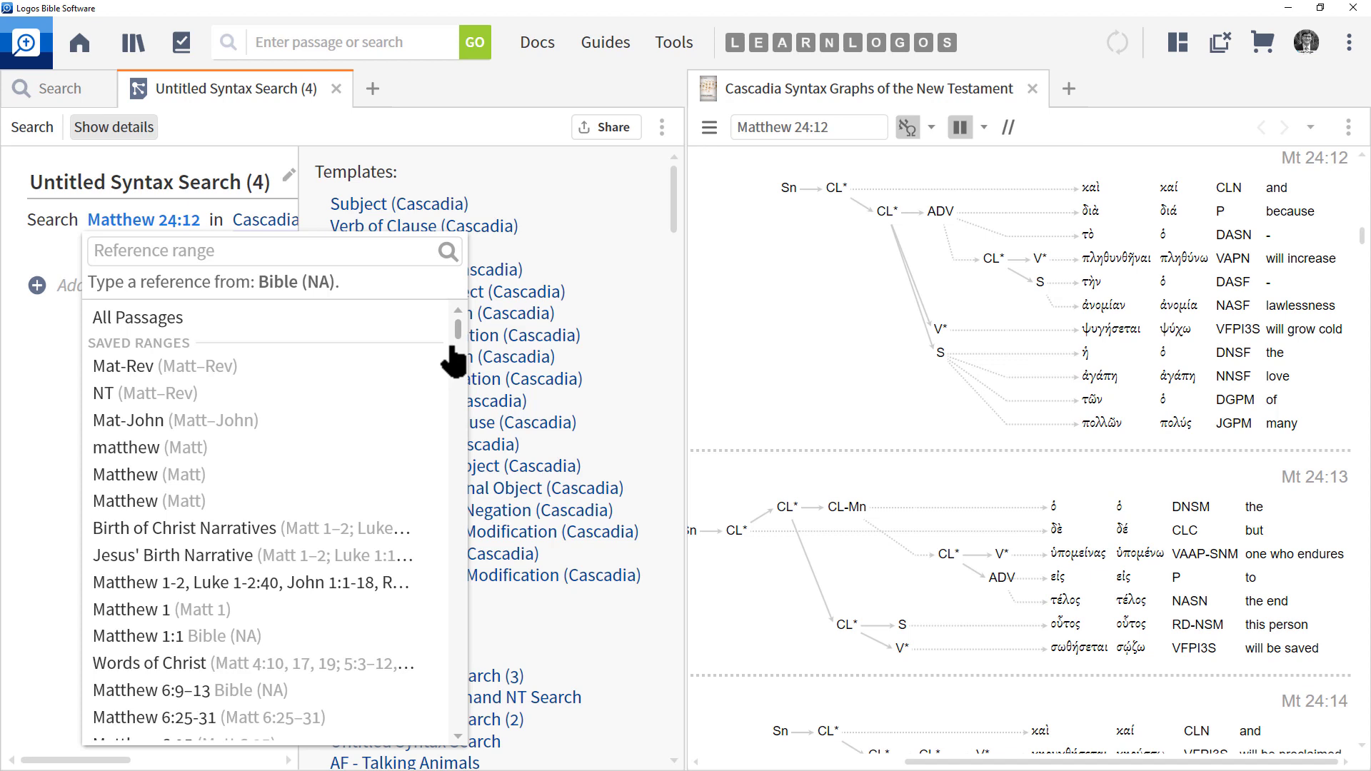
pyautogui.click(174, 224)
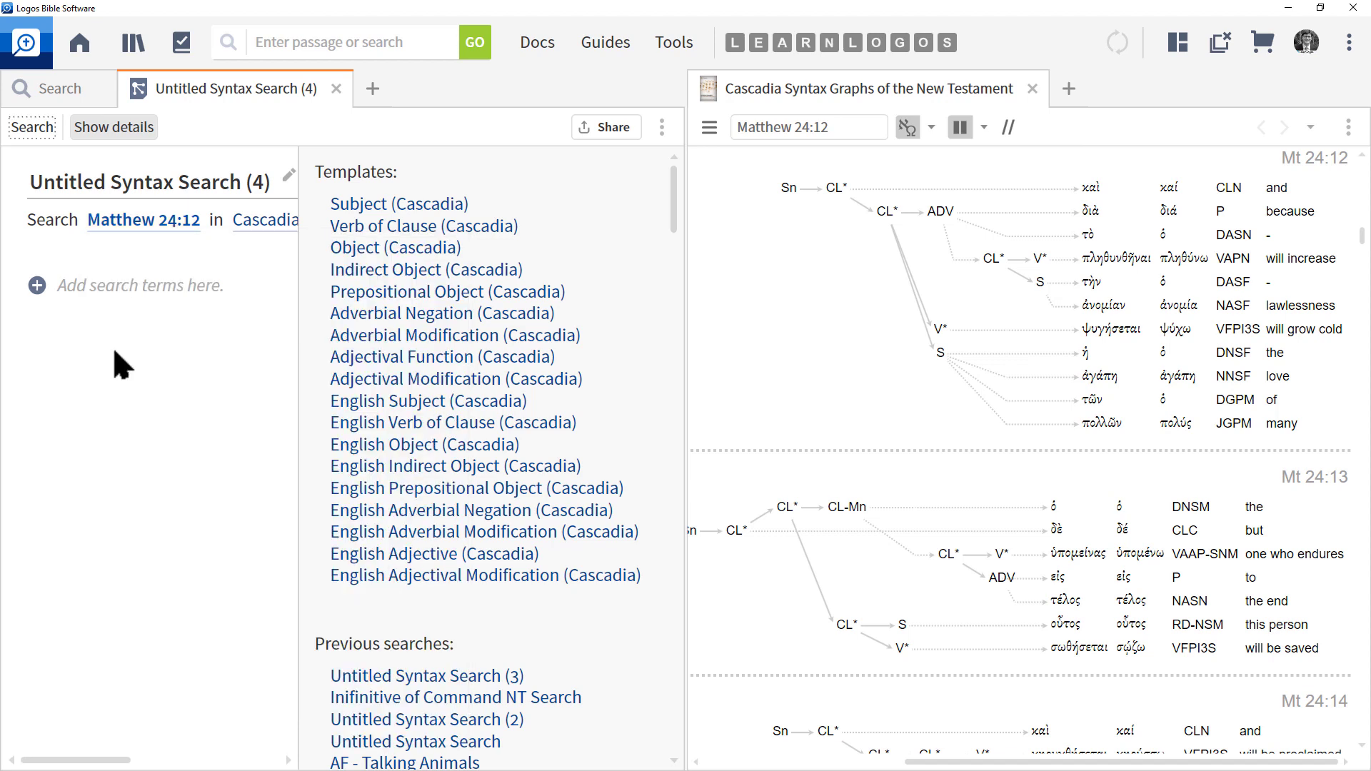
# Add a Clause search term modelled on the second-level clause node of Matthew 24:12 and restrict its type to Verbal Clause
pyautogui.click(756, 348)
pyautogui.moveTo(878, 293)
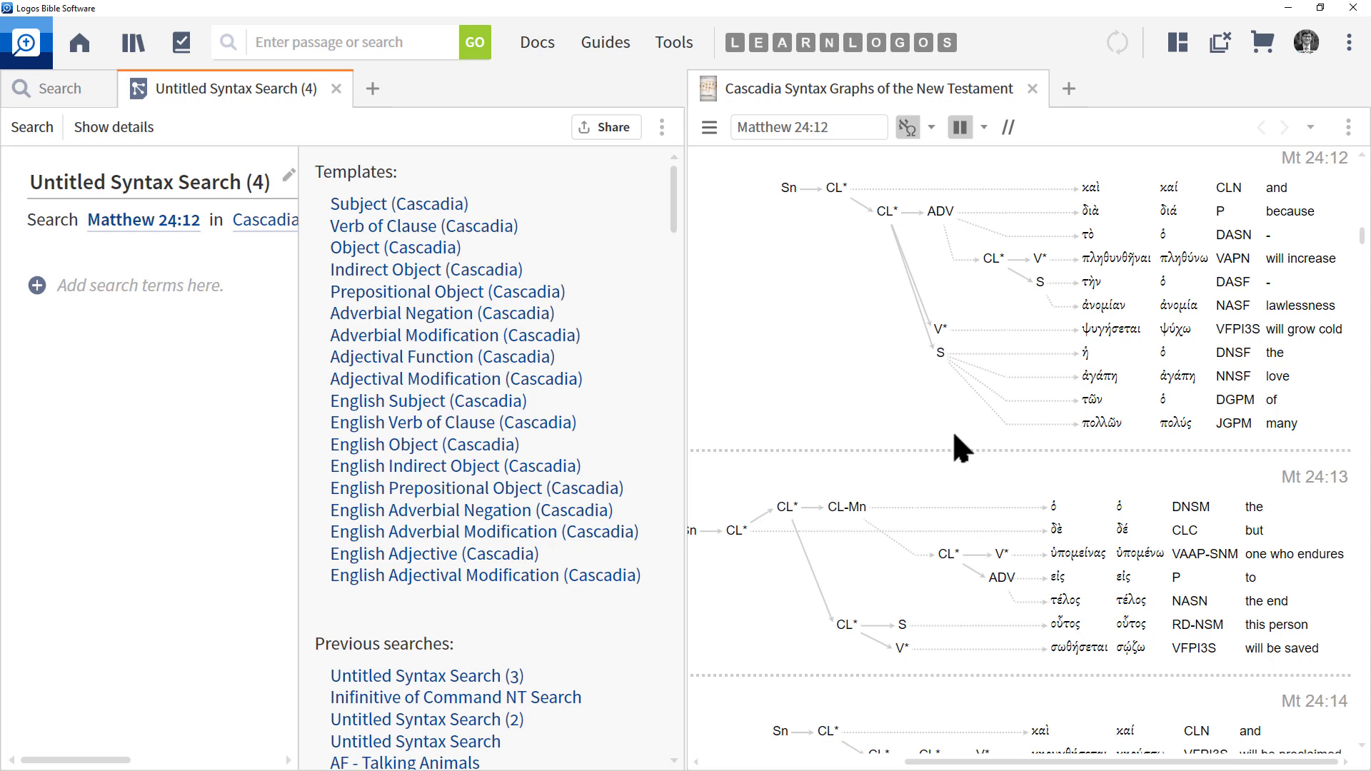
pyautogui.click(884, 217)
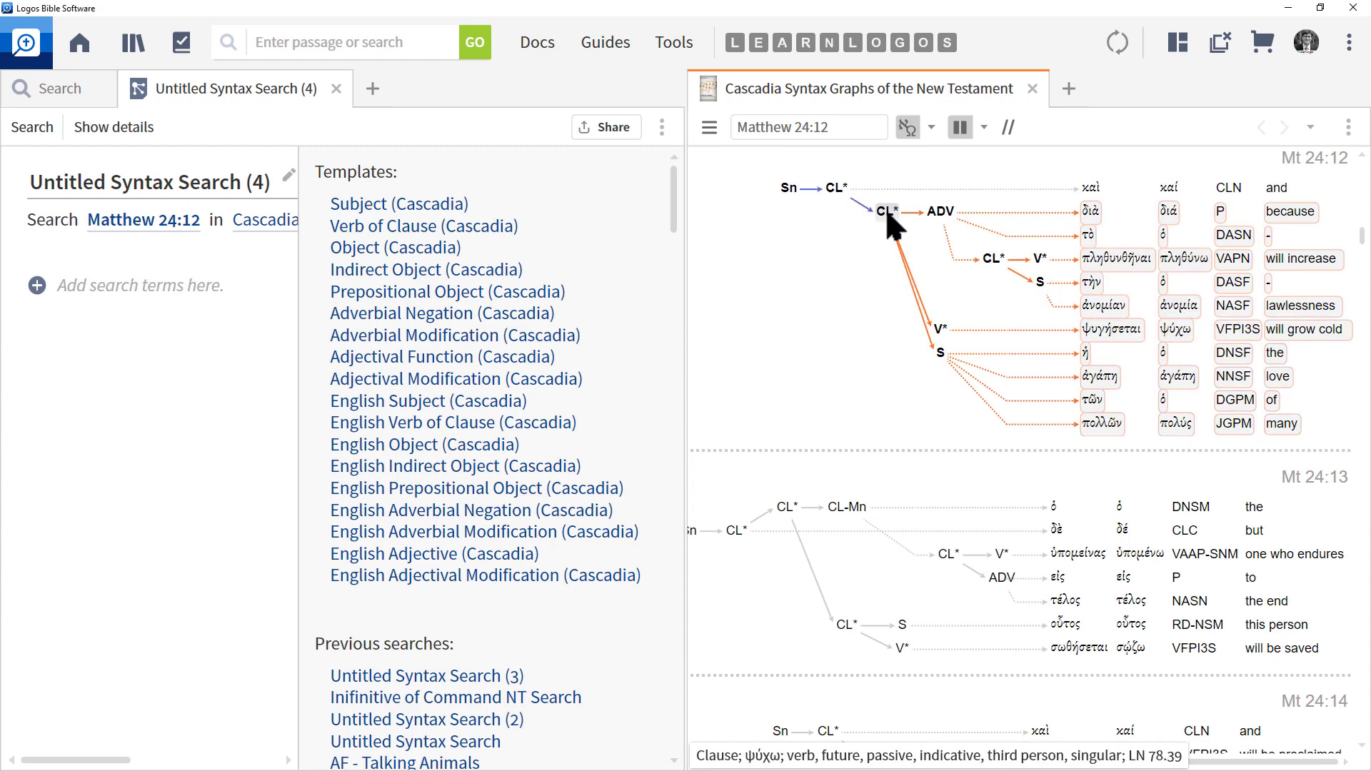
pyautogui.moveTo(888, 216)
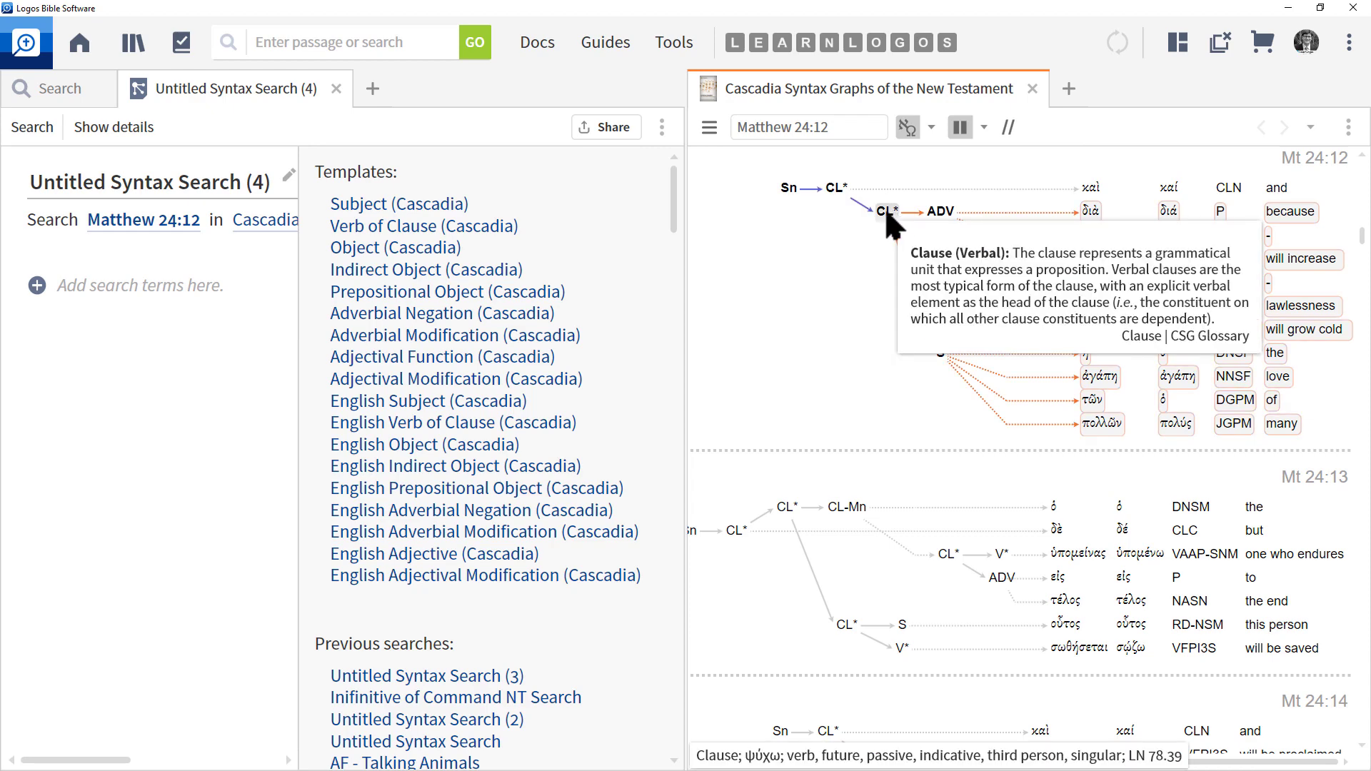
pyautogui.click(35, 286)
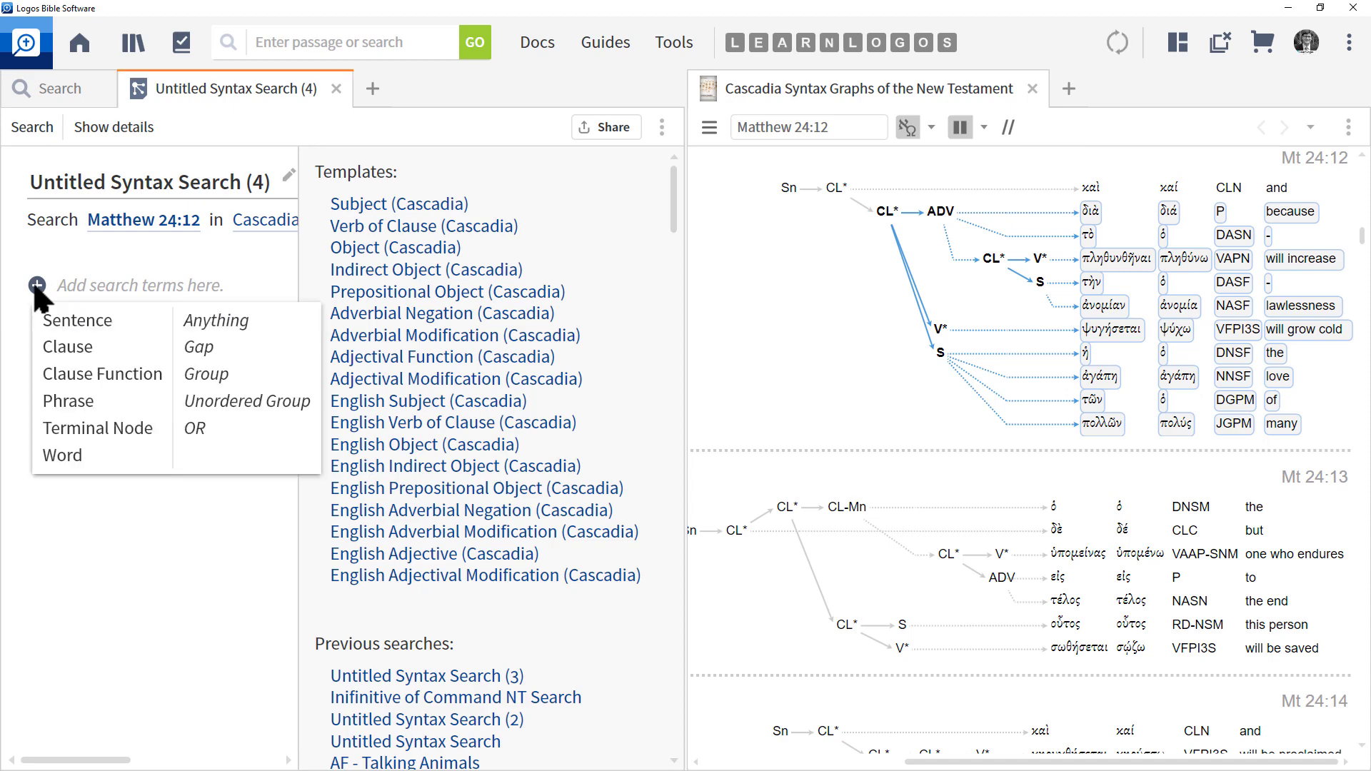
pyautogui.click(68, 349)
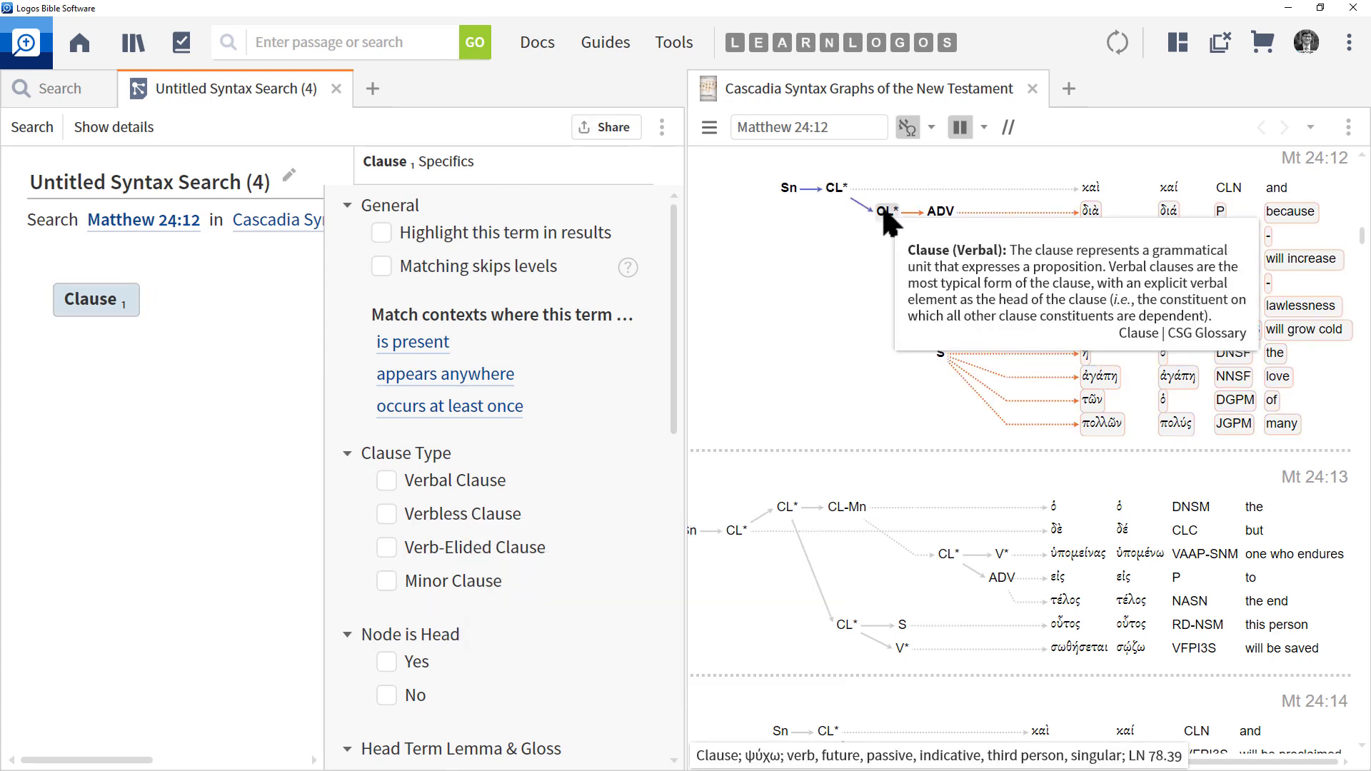
pyautogui.moveTo(888, 212)
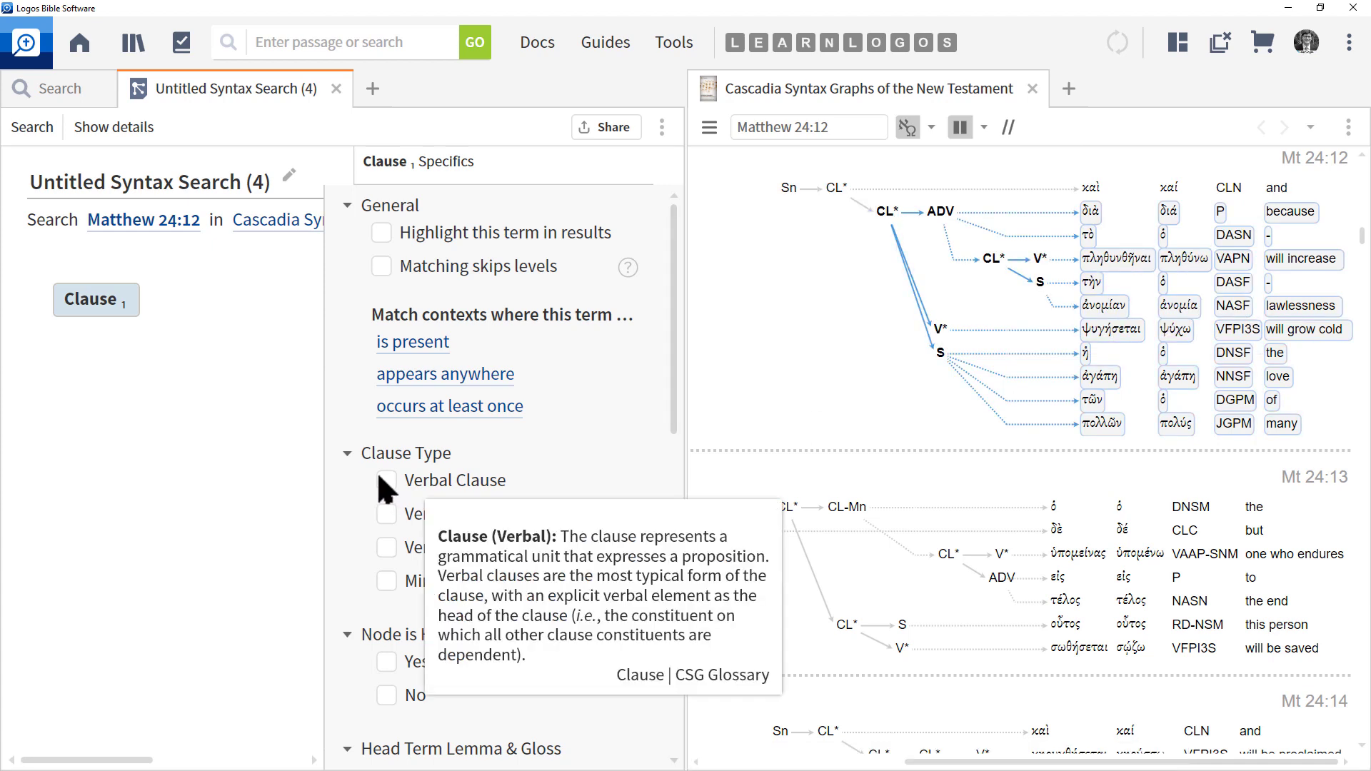
pyautogui.moveTo(411, 486)
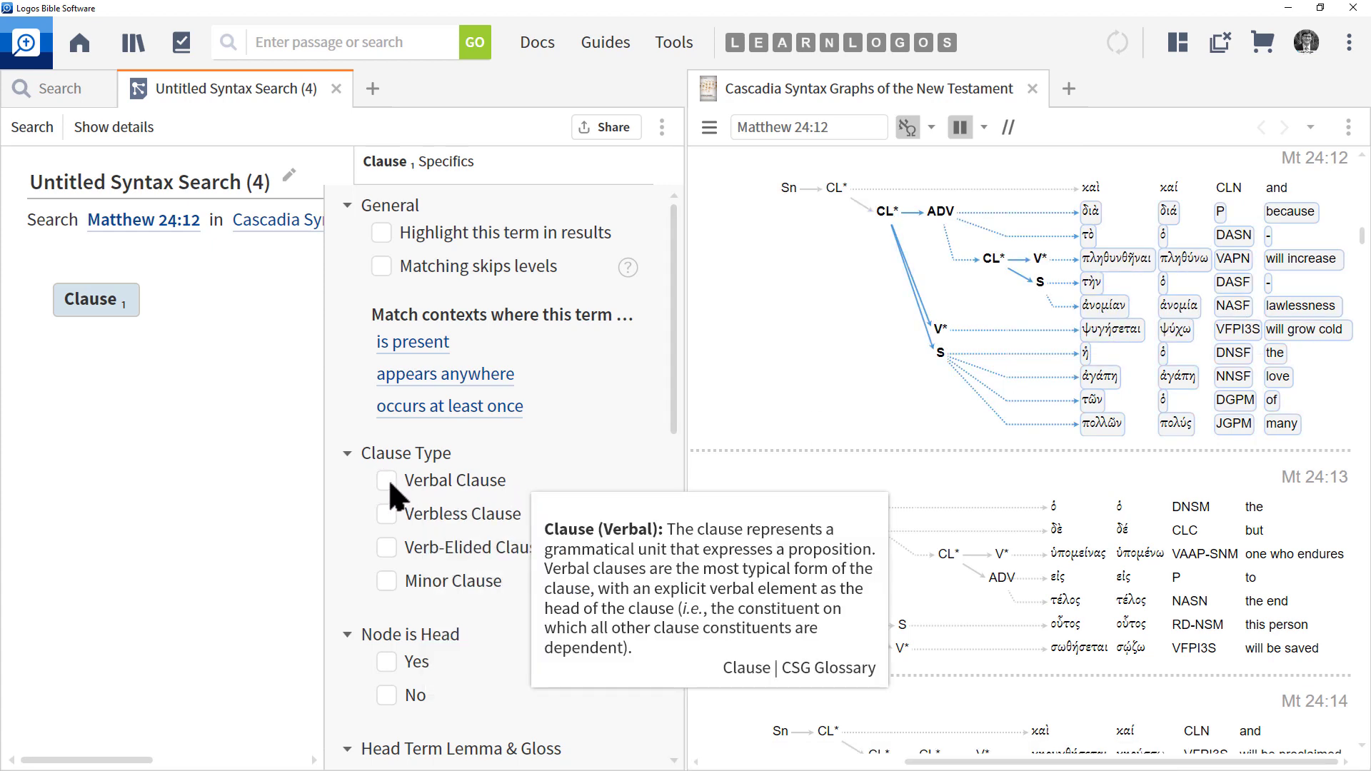
pyautogui.click(389, 483)
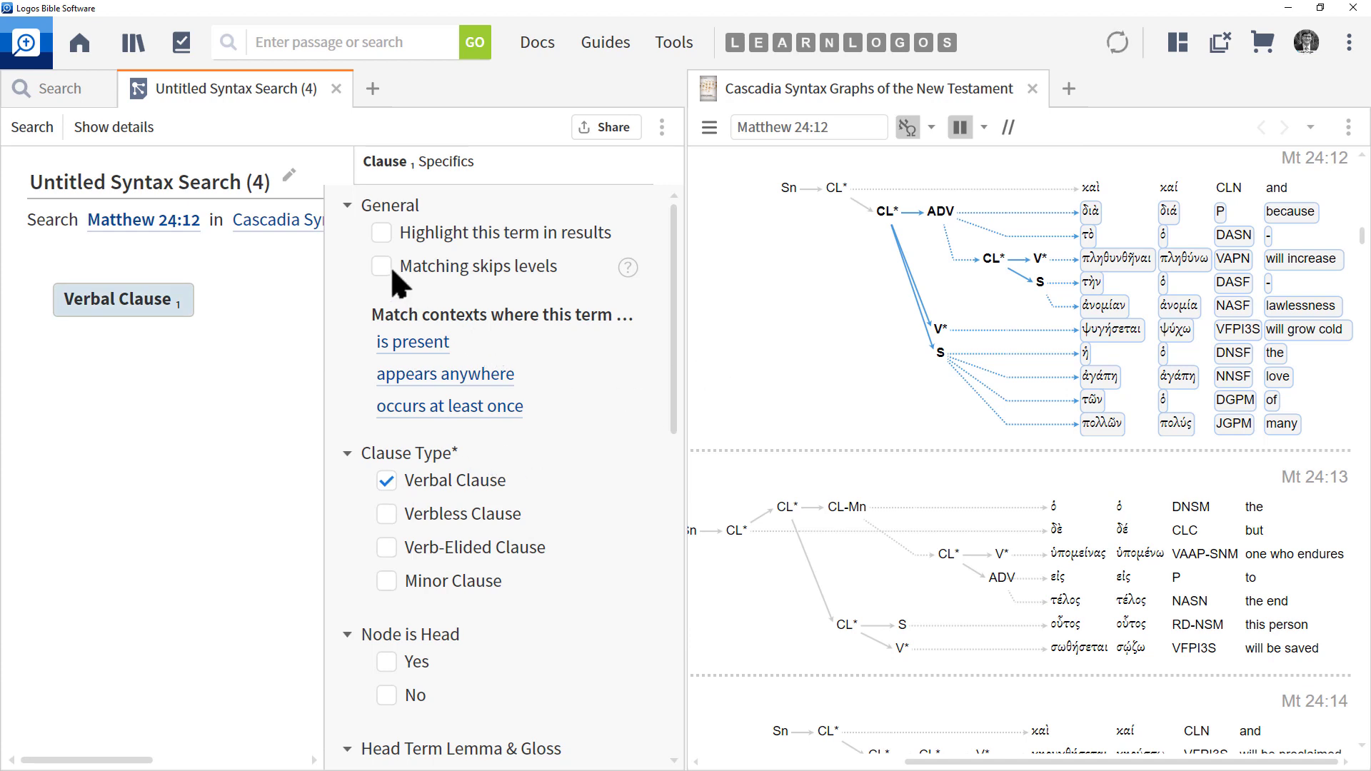
# Allow matching to skip levels for the Verbal Clause term
pyautogui.hotkey('ctrl', '2')
pyautogui.moveTo(365, 280)
pyautogui.mouseDown()
pyautogui.moveTo(466, 289)
pyautogui.moveTo(569, 272)
pyautogui.moveTo(432, 250)
pyautogui.moveTo(366, 280)
pyautogui.mouseUp()
pyautogui.press('Escape')
pyautogui.click(383, 265)
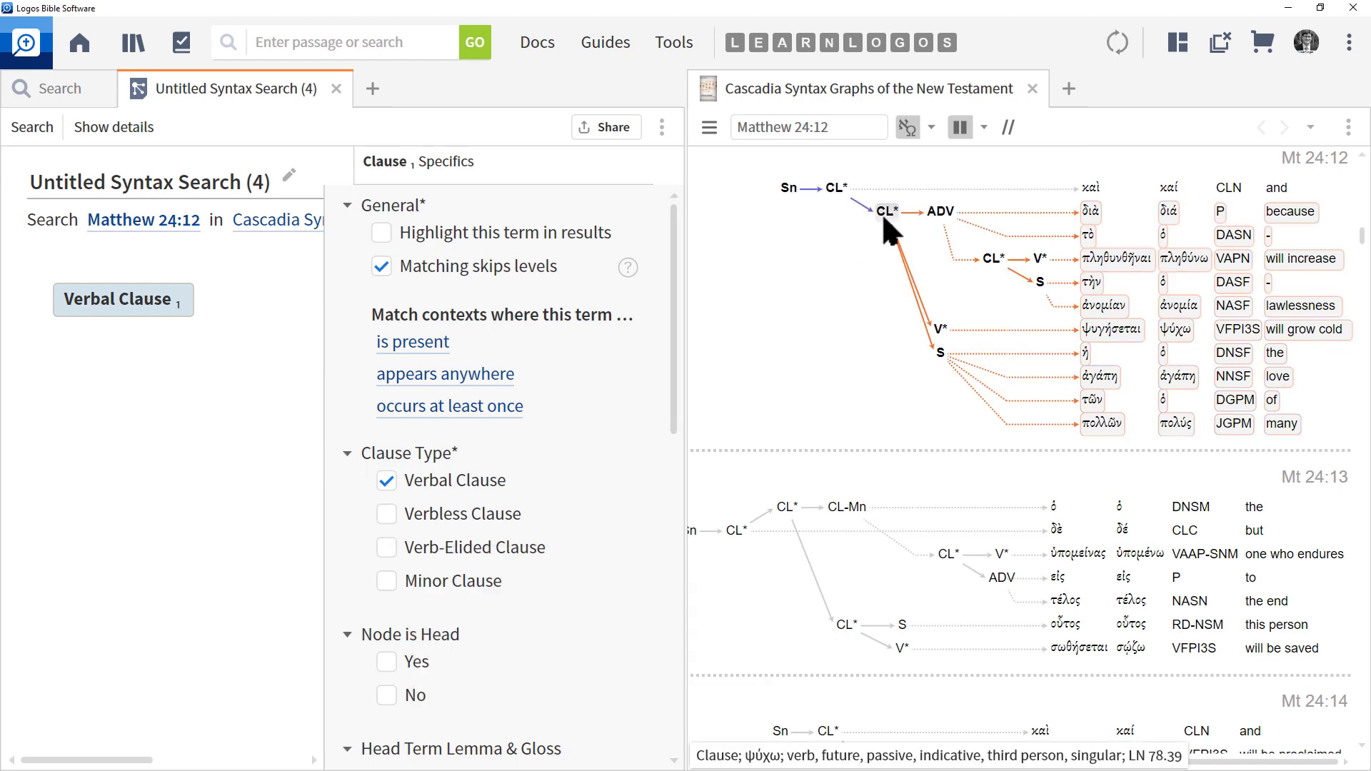
# Add a Clause Function as a child of the Verbal Clause term and set its function to Adverbial
pyautogui.moveTo(942, 221)
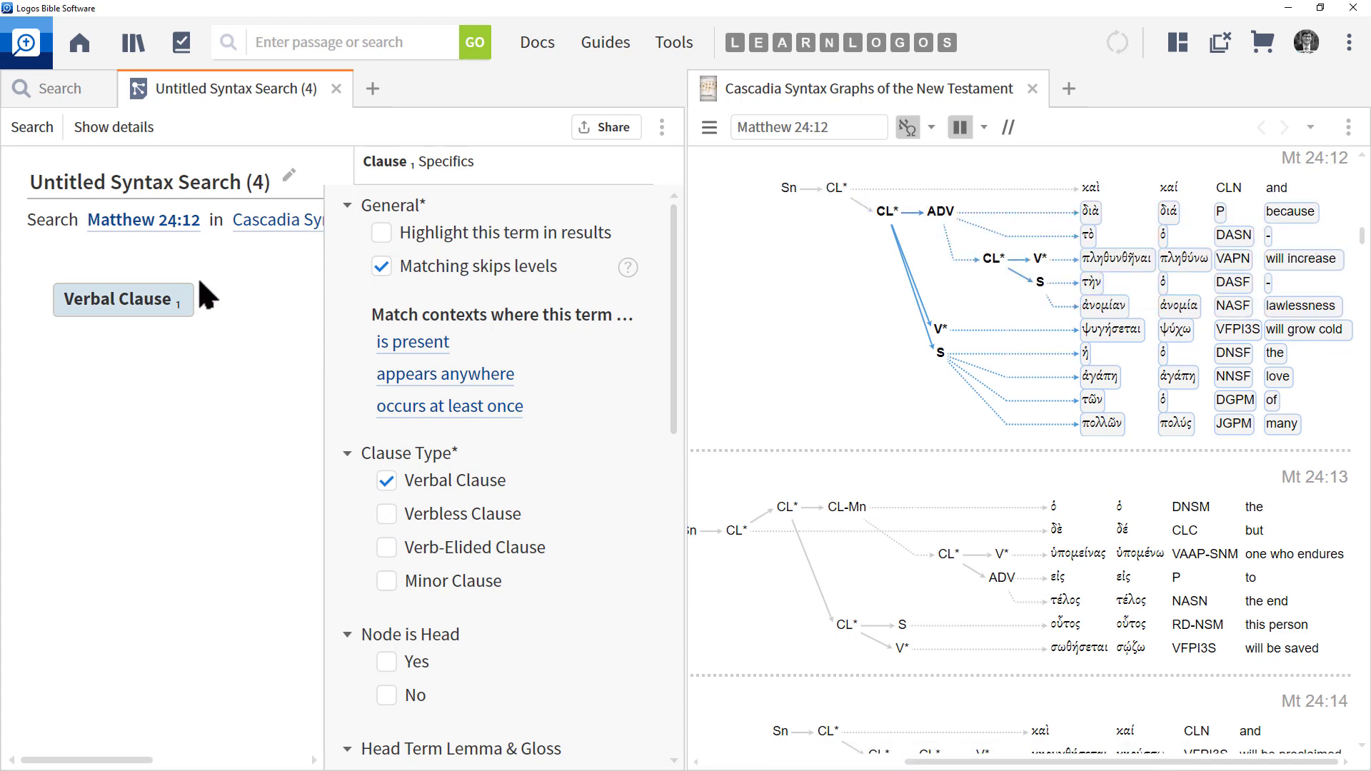
pyautogui.moveTo(142, 313)
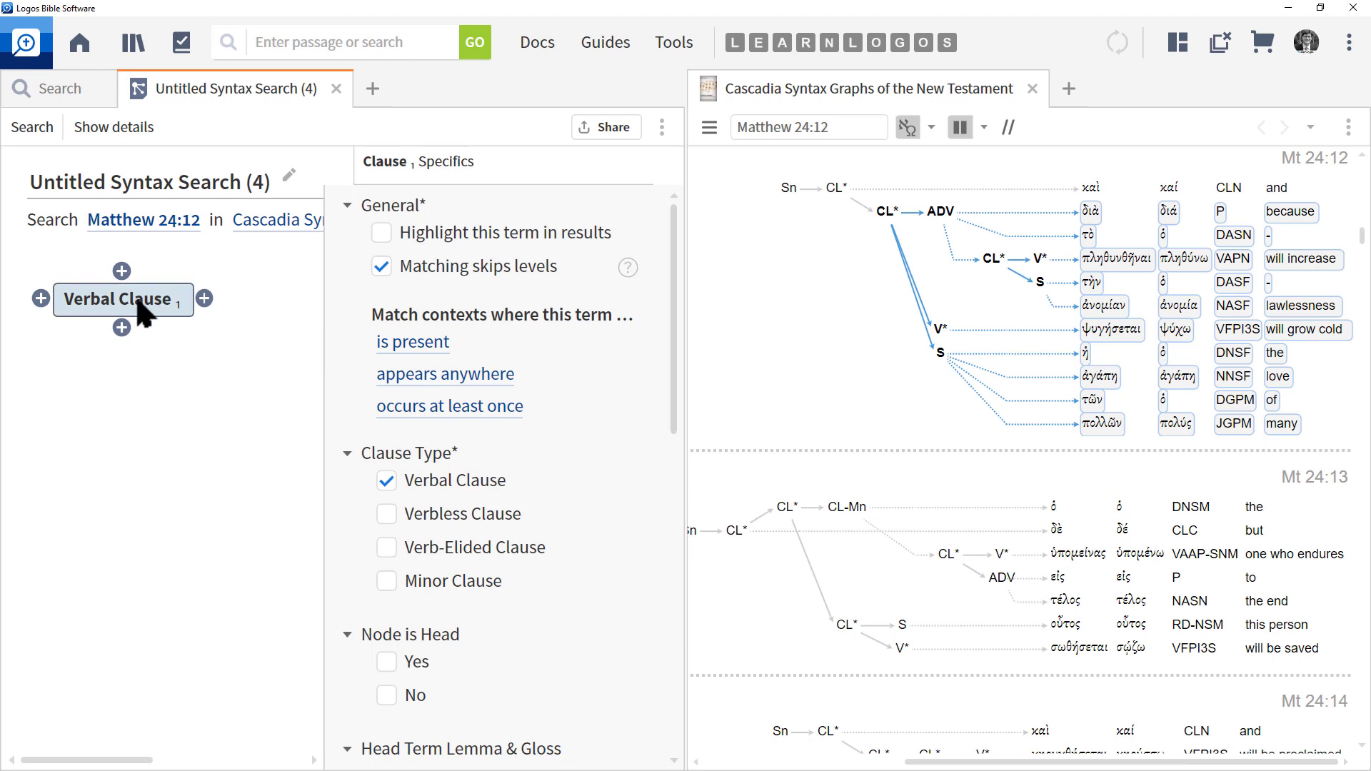
pyautogui.click(204, 298)
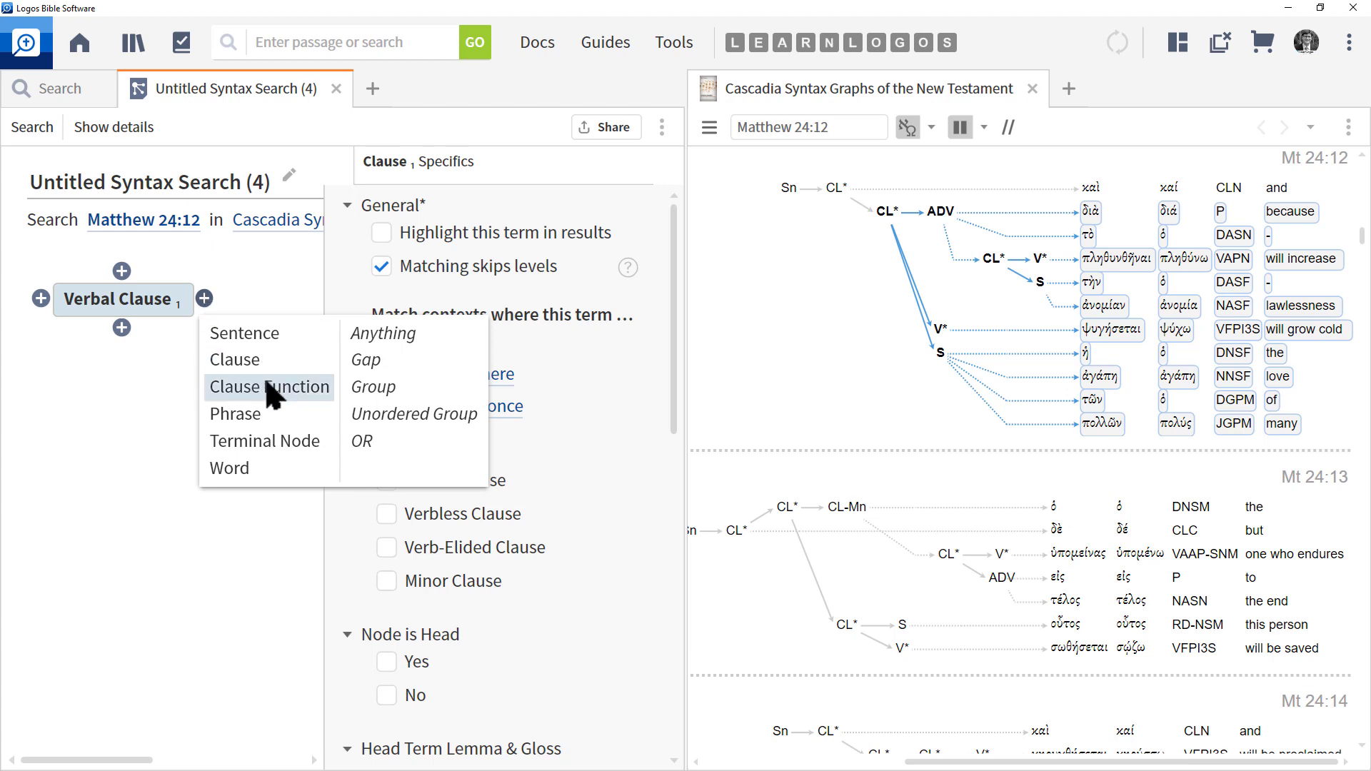
pyautogui.click(829, 358)
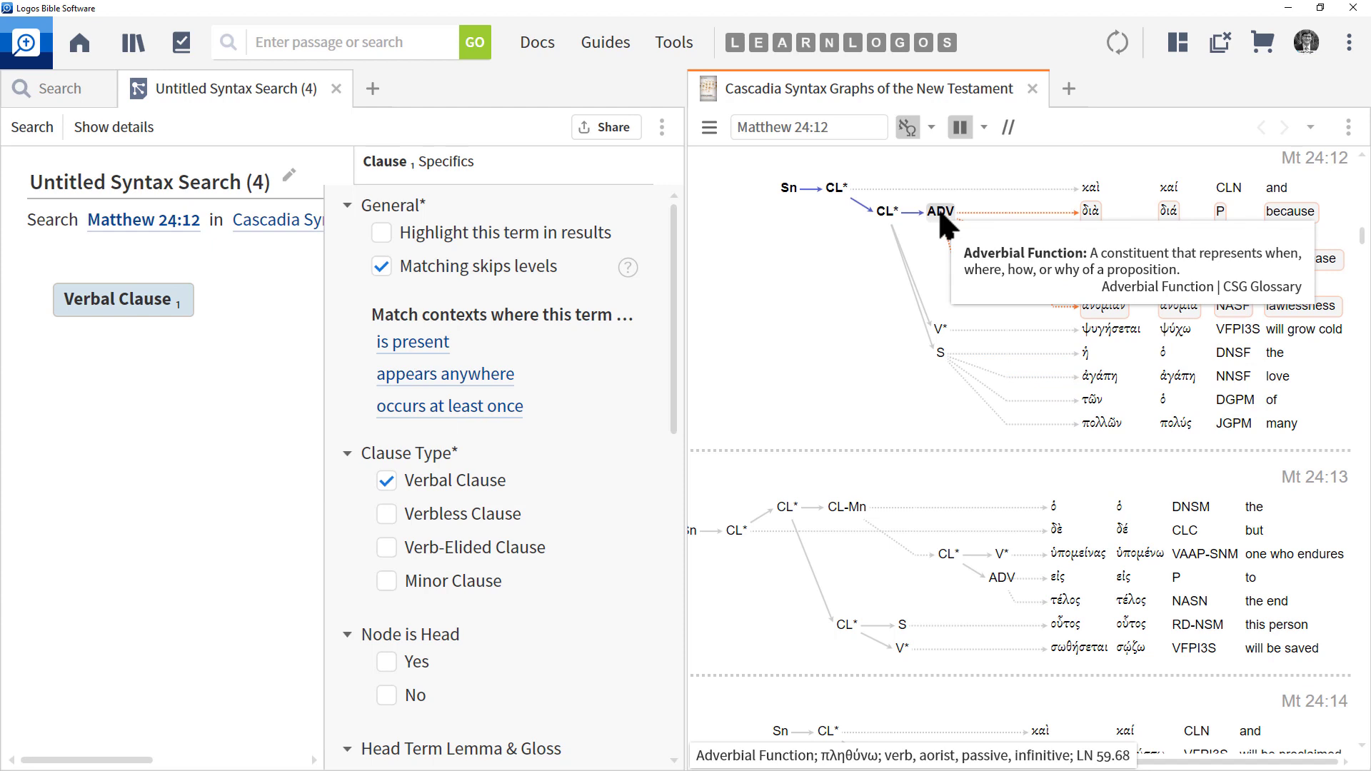
pyautogui.moveTo(136, 321)
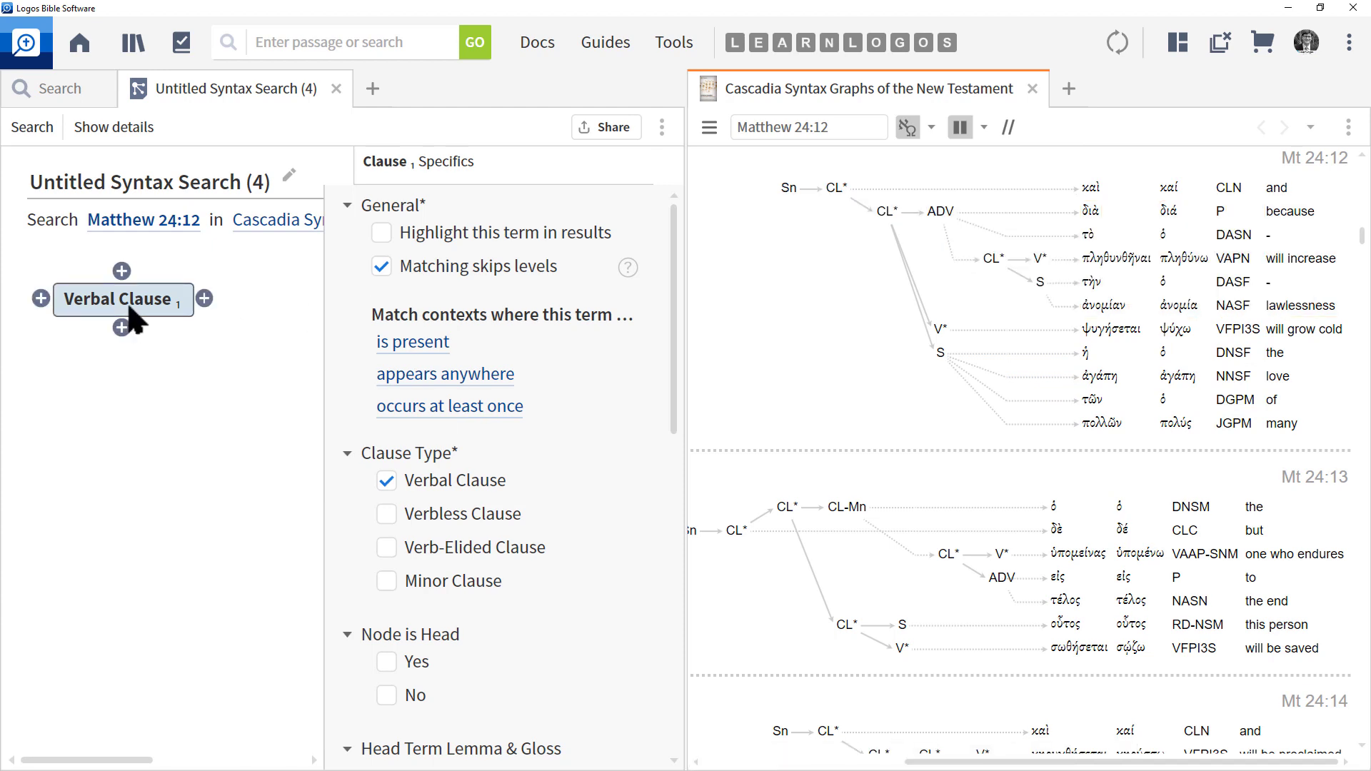
pyautogui.click(204, 298)
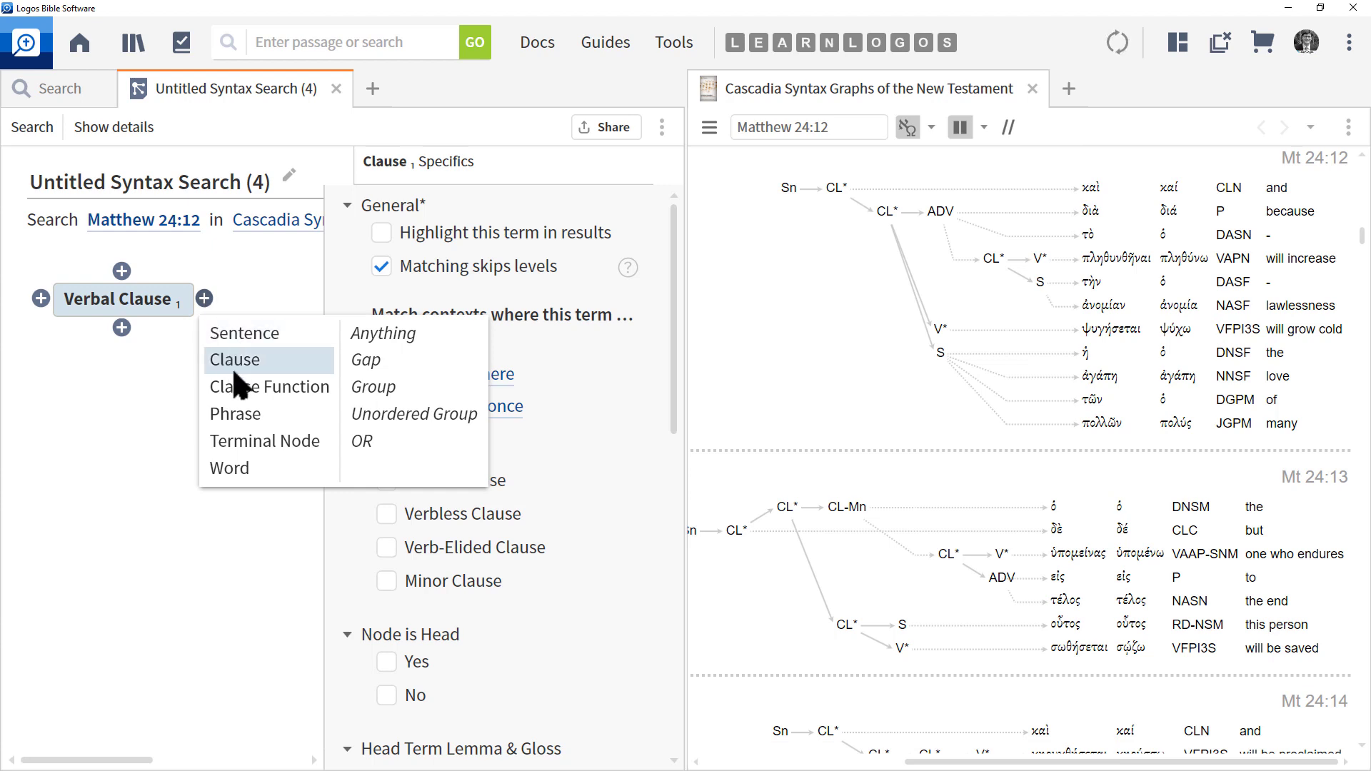
pyautogui.click(247, 389)
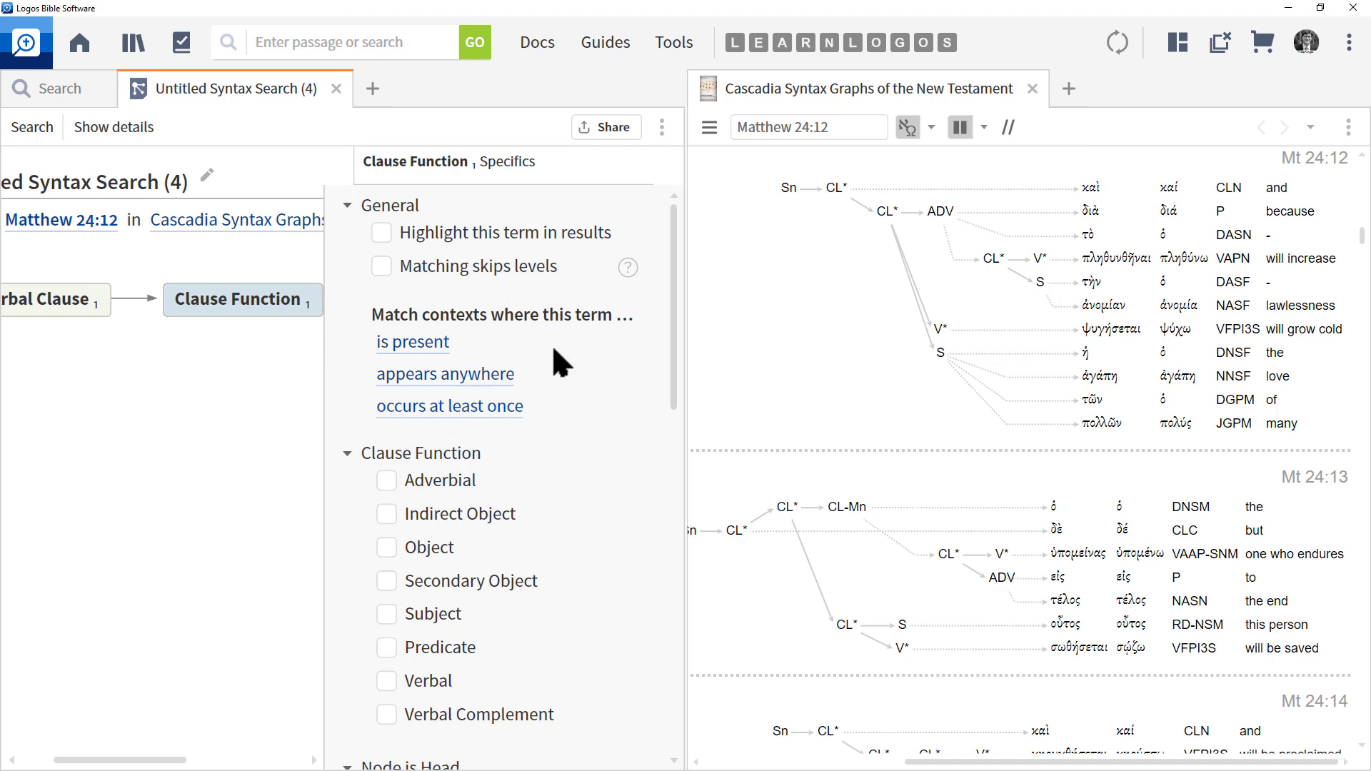
pyautogui.moveTo(244, 280)
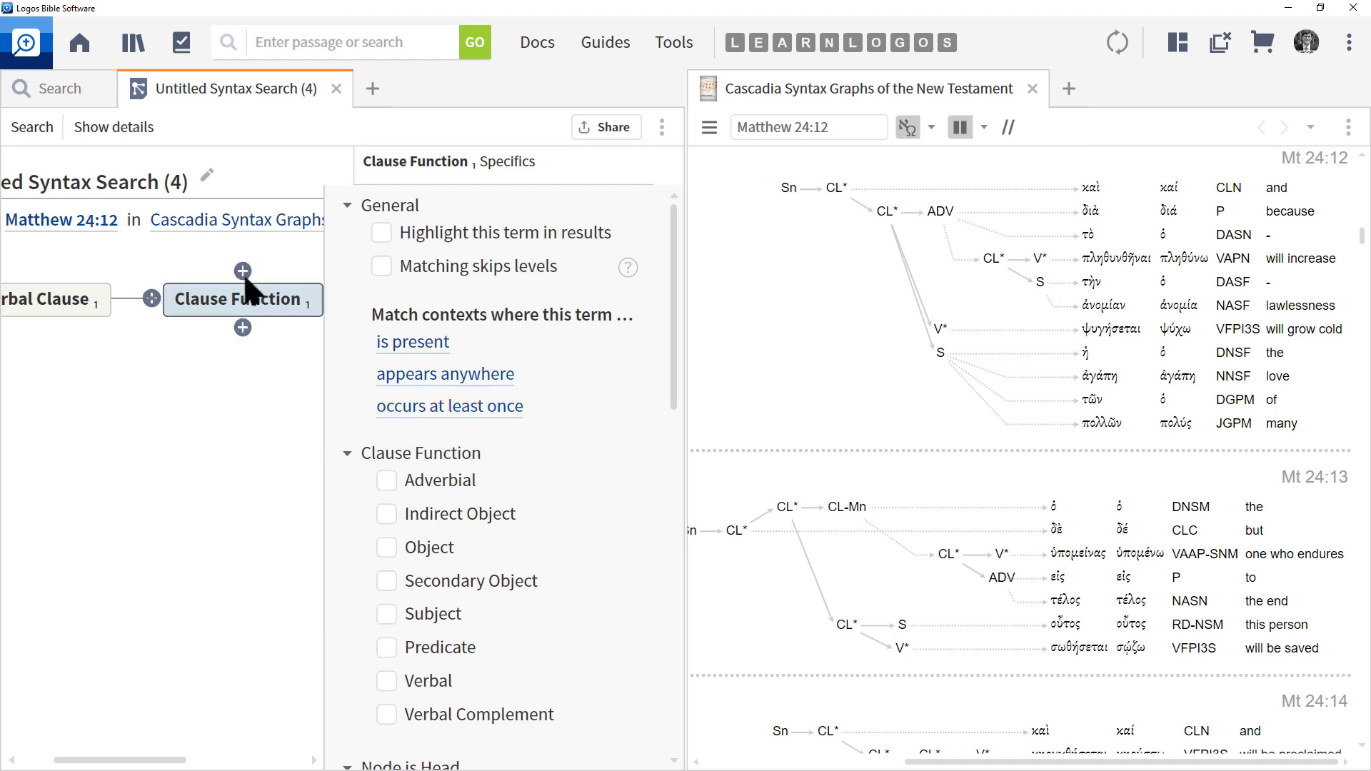
pyautogui.click(386, 478)
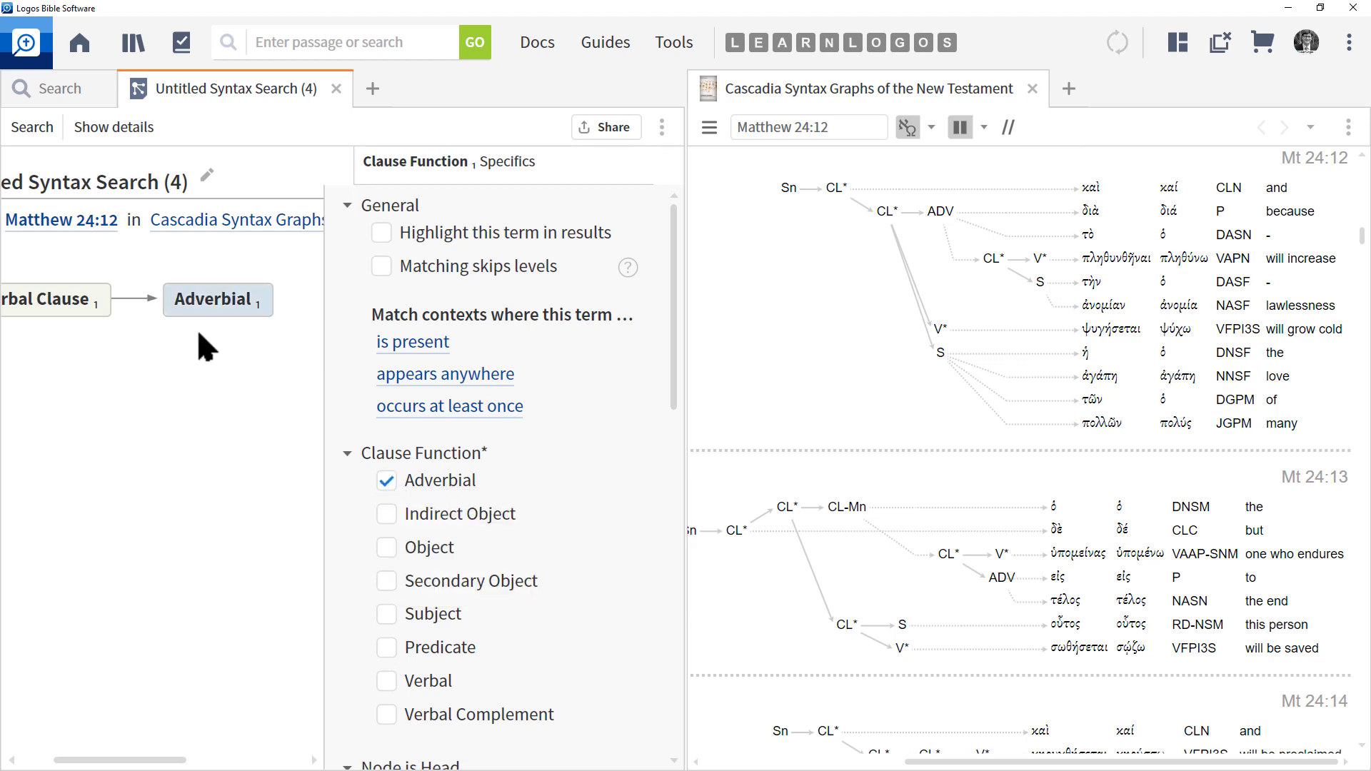
# Add a second Clause Function beneath the Adverbial term under the same clause and set its function to Verbal
pyautogui.moveTo(68, 302)
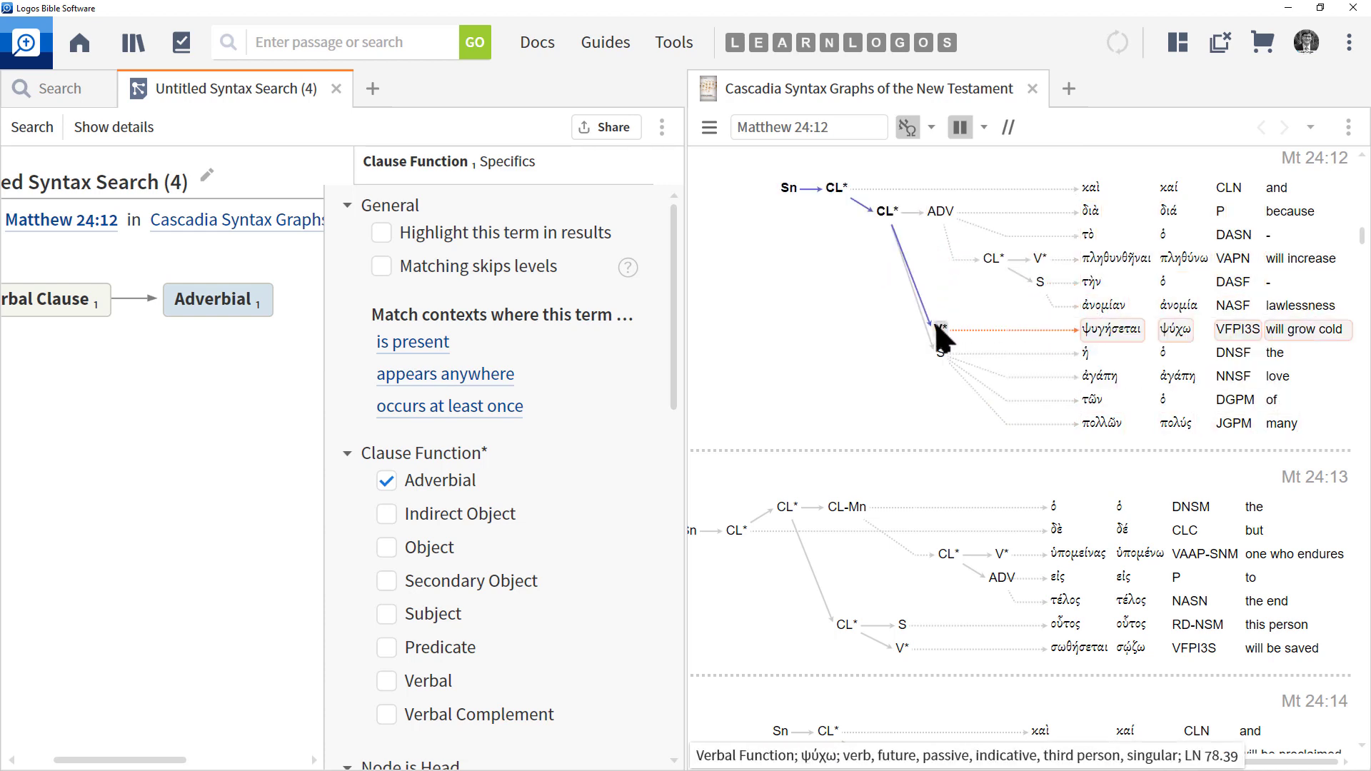
pyautogui.moveTo(936, 324)
pyautogui.click(216, 328)
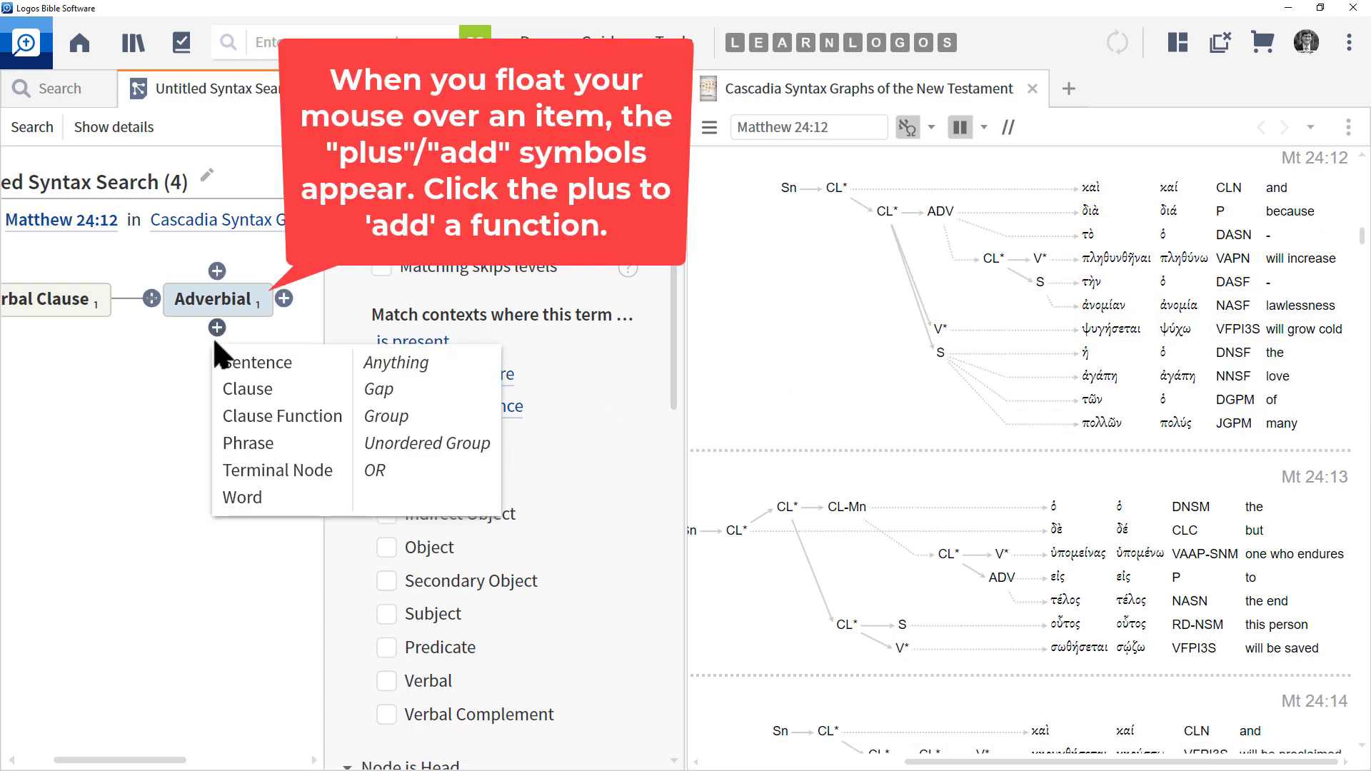
pyautogui.click(255, 416)
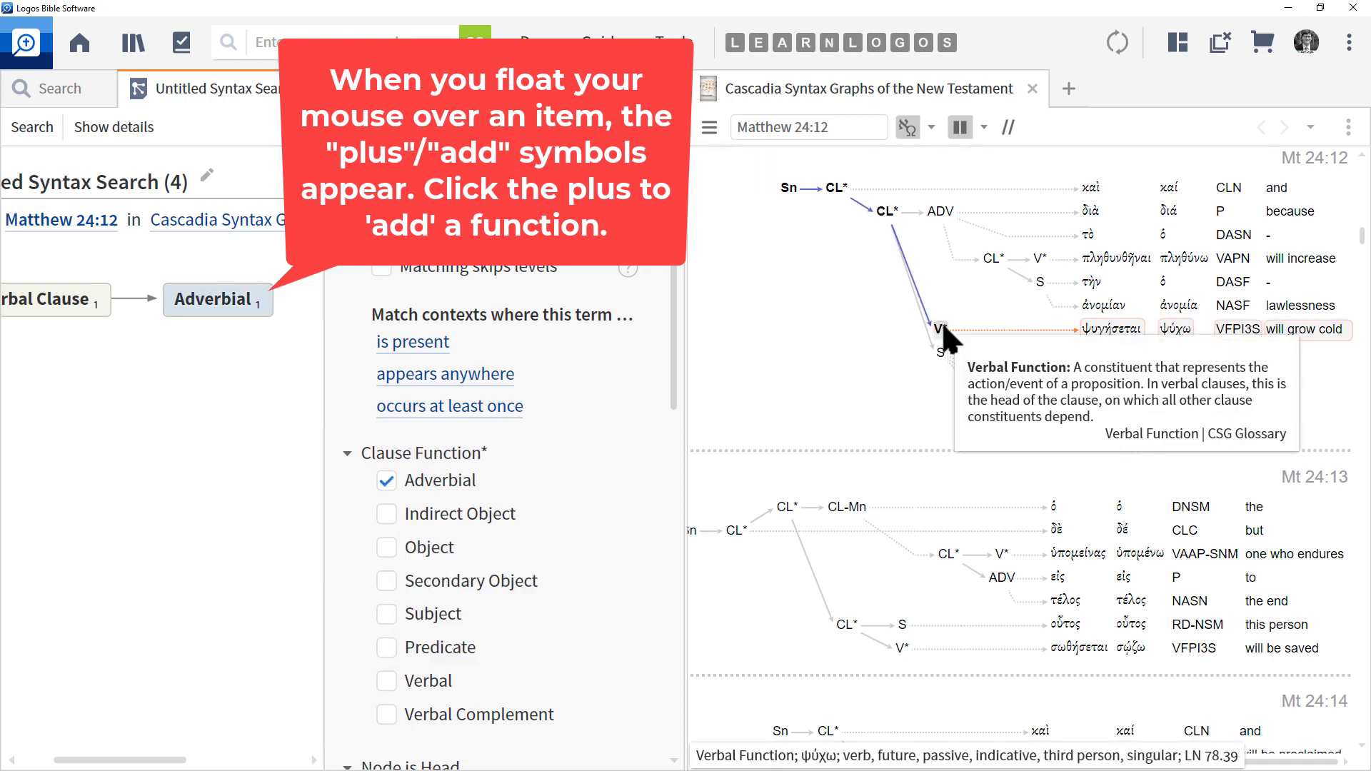
pyautogui.moveTo(220, 314)
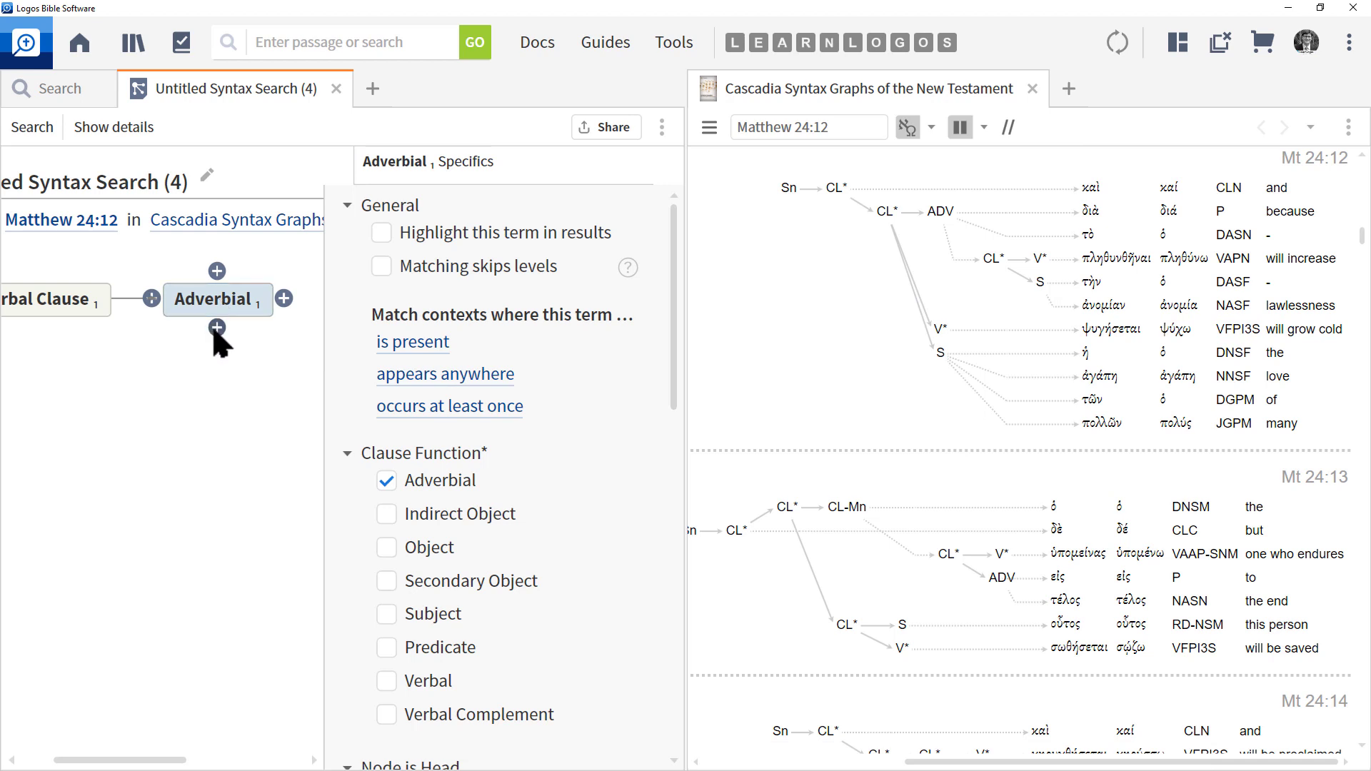
pyautogui.click(215, 329)
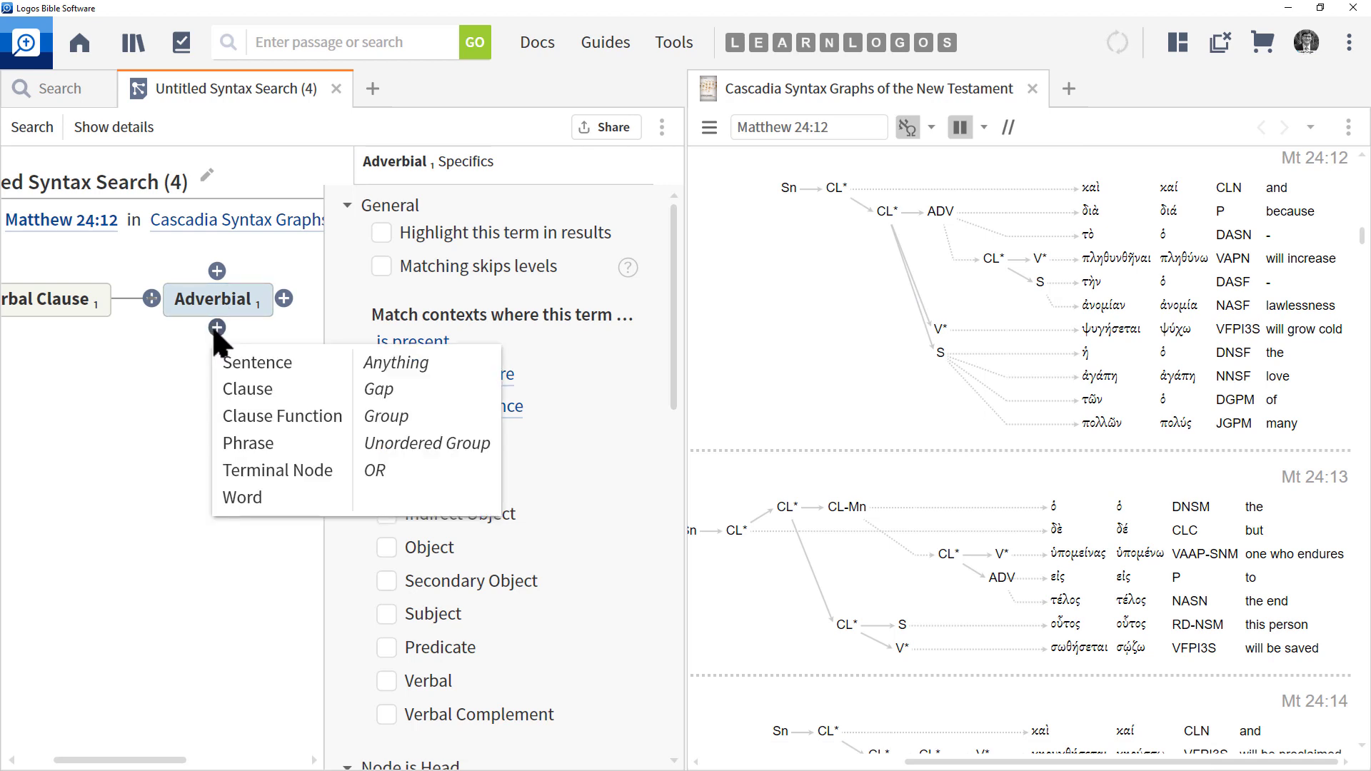
pyautogui.click(250, 416)
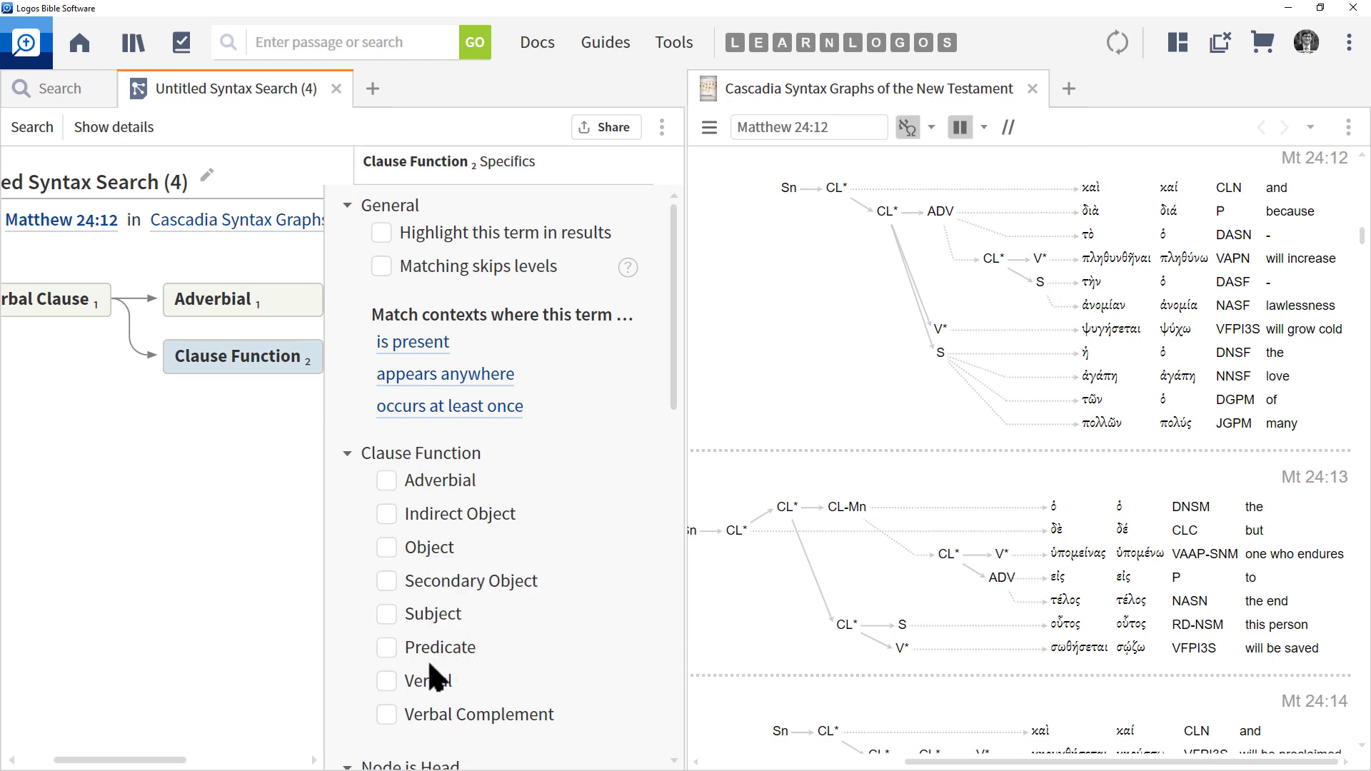
pyautogui.click(386, 678)
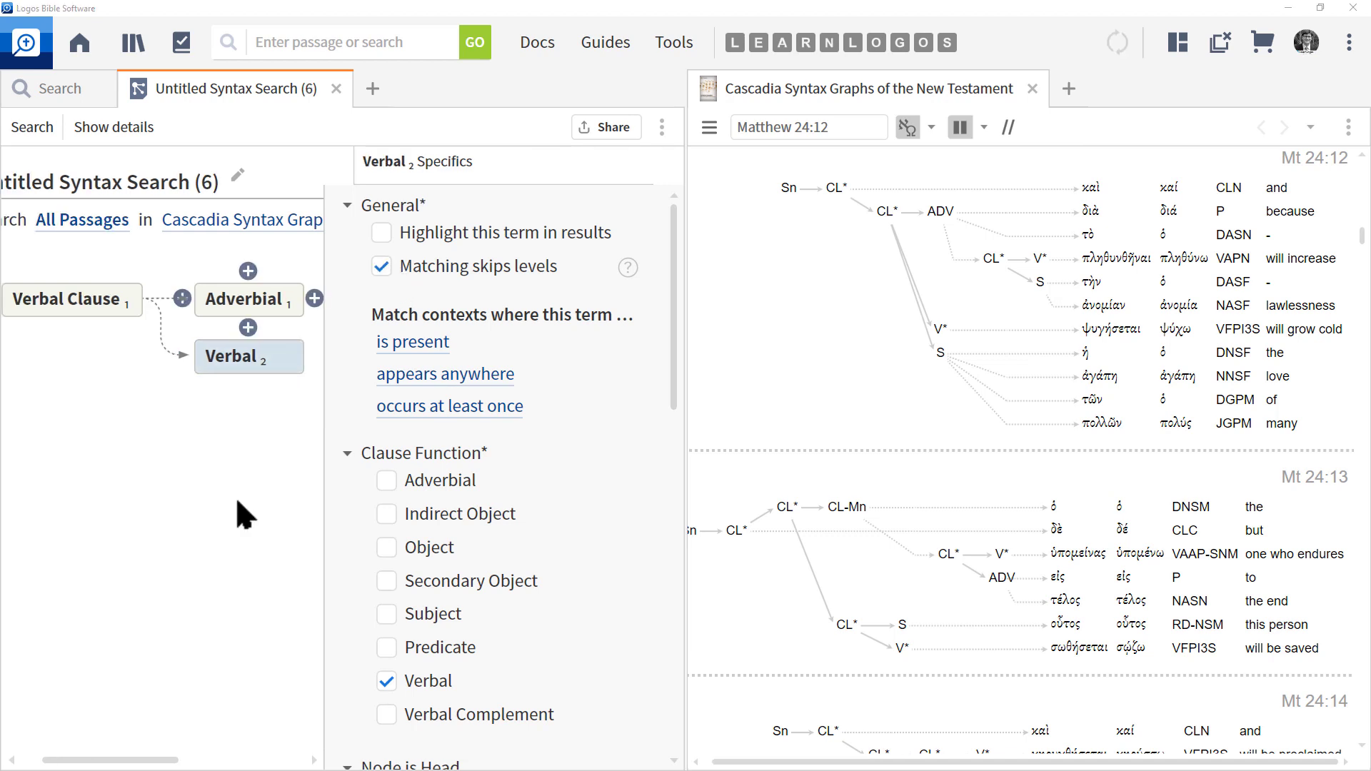
# Copy the Verbal term and paste it as a separate top-level term below Verbal Clause
pyautogui.moveTo(248, 370)
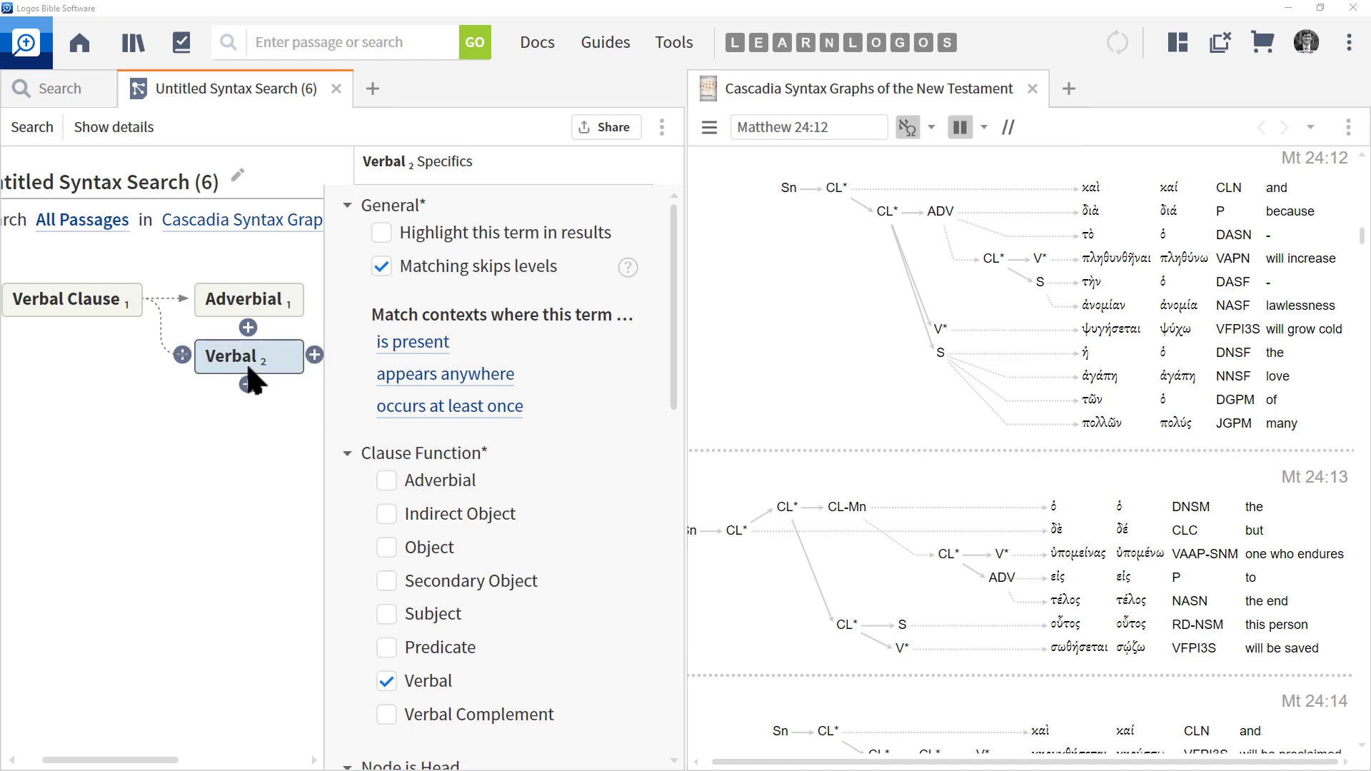
pyautogui.rightClick(252, 360)
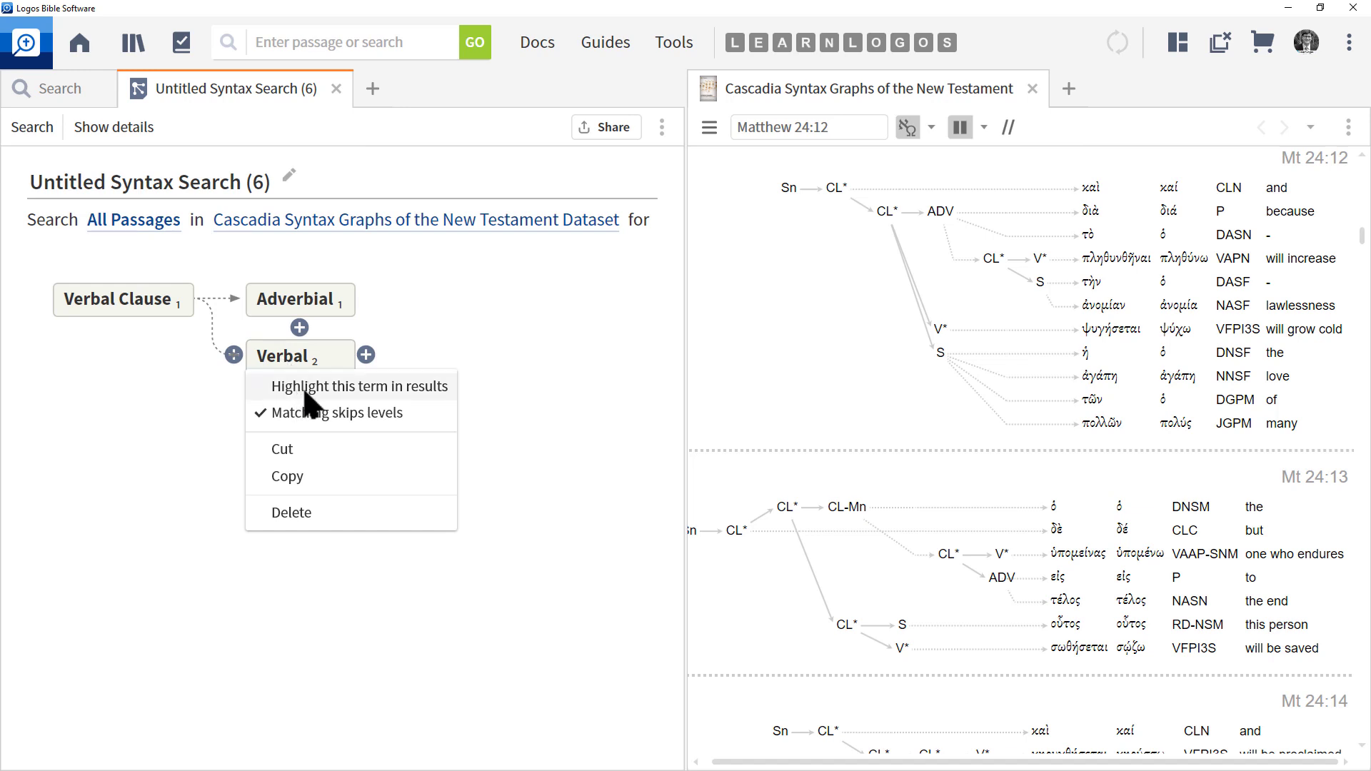
pyautogui.click(309, 478)
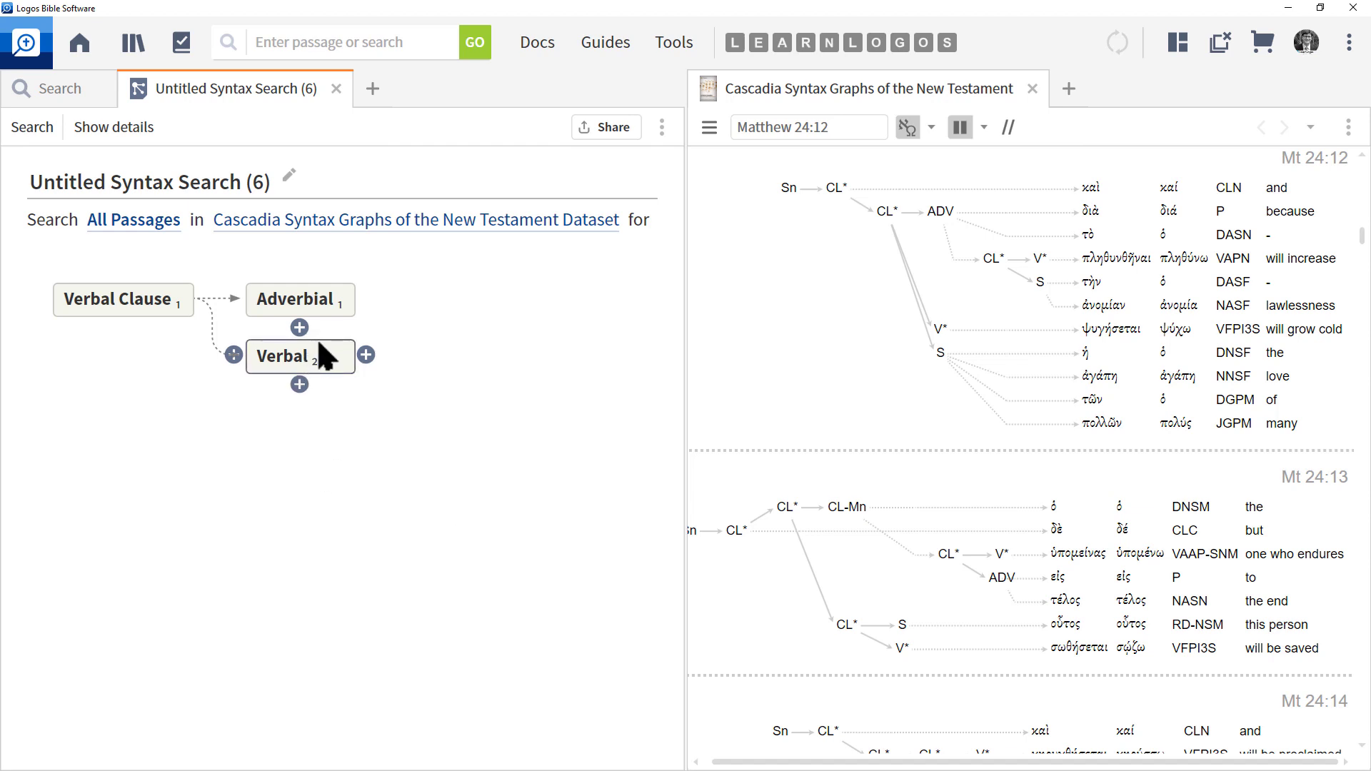
pyautogui.moveTo(117, 293)
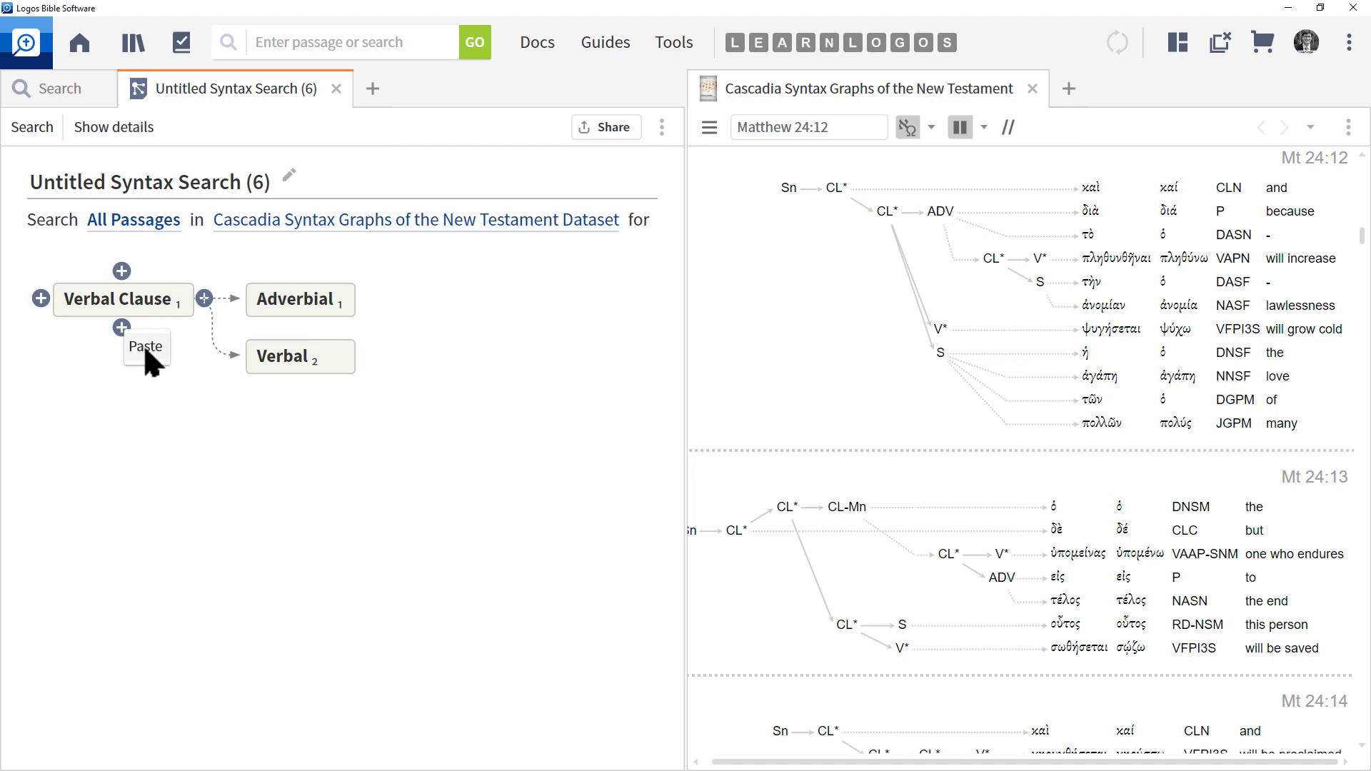
pyautogui.click(121, 328)
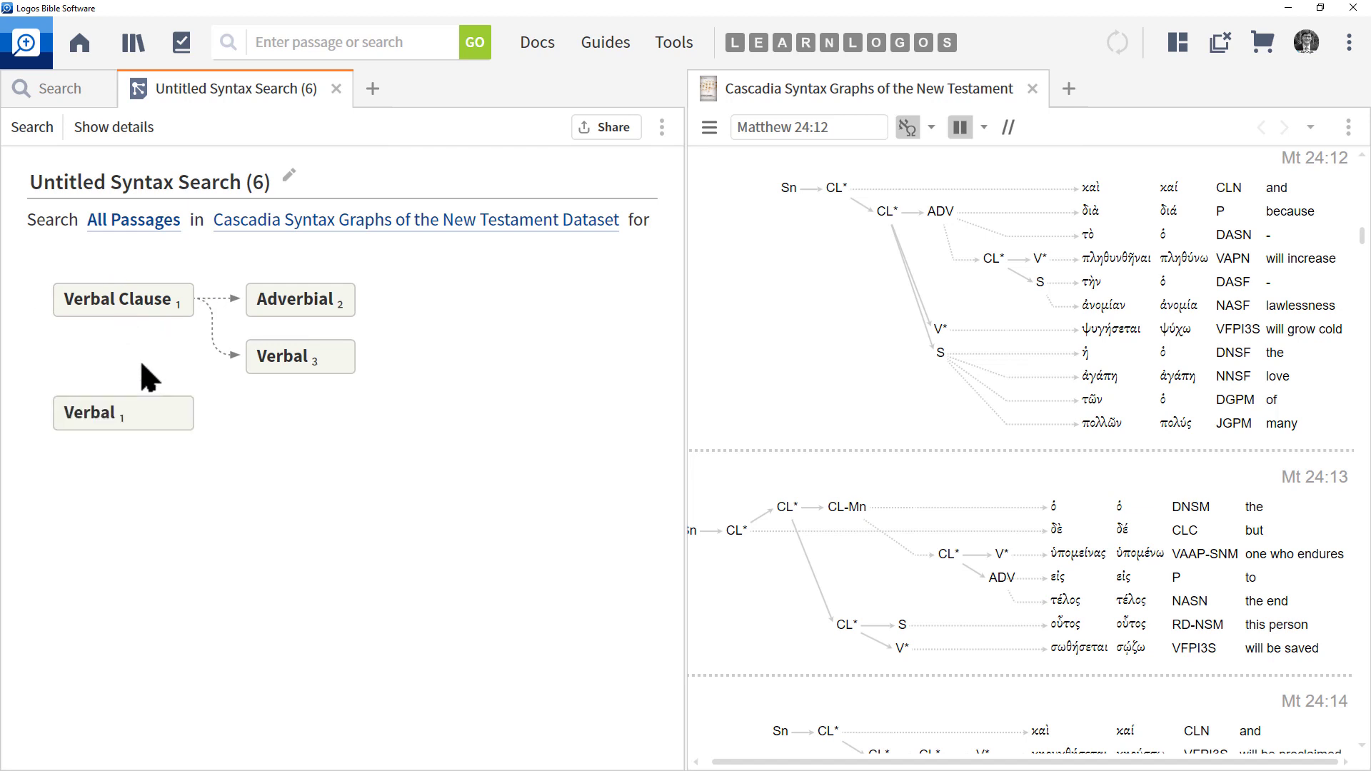
# Delete the separate top-level Verbal term below Verbal Clause
pyautogui.rightClick(119, 413)
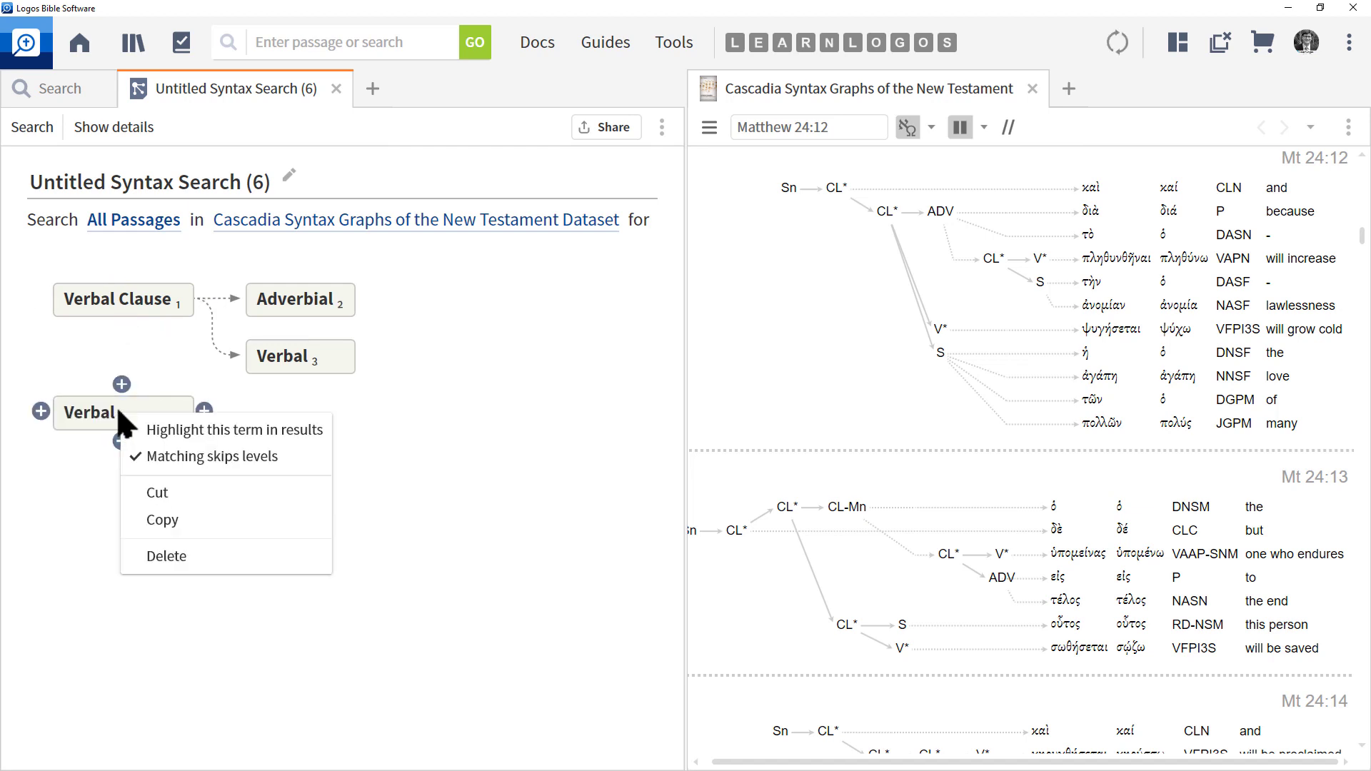
pyautogui.click(175, 557)
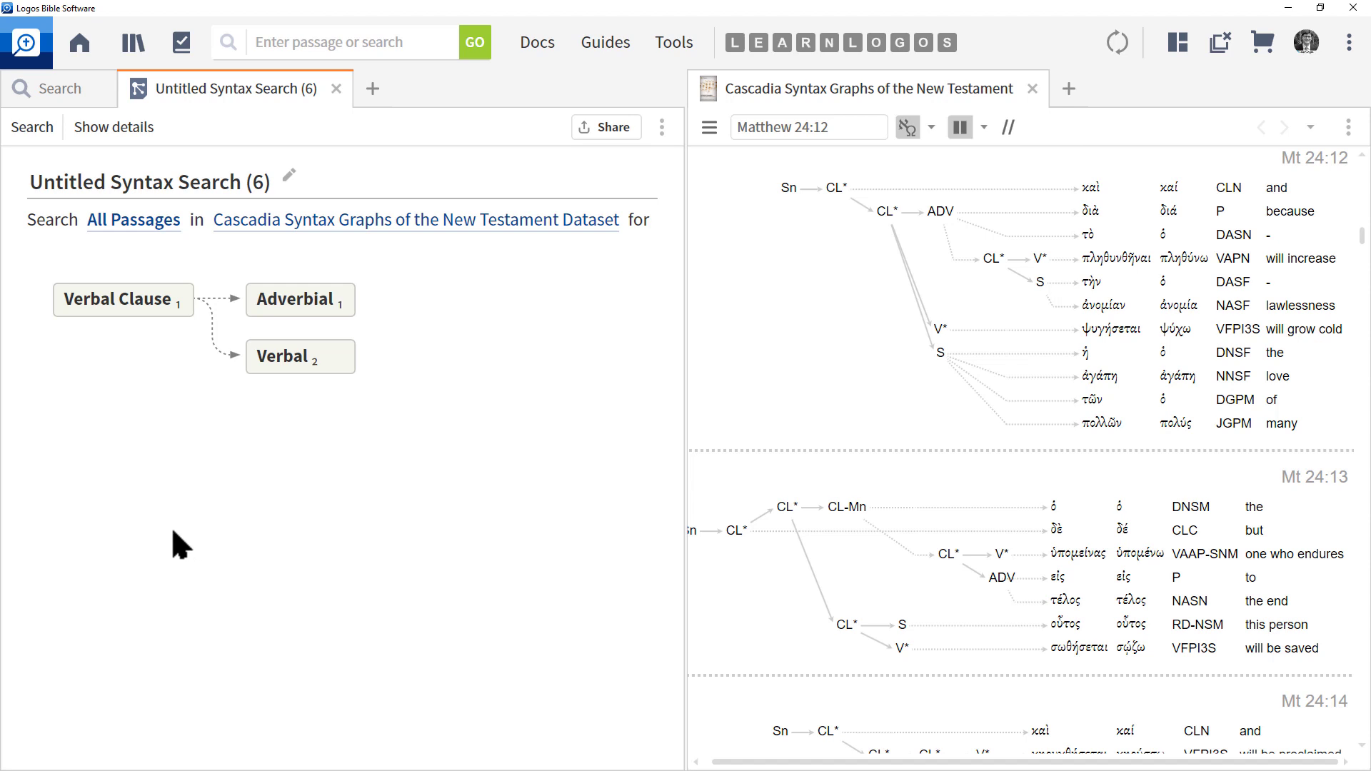
# Add a Clause Function beneath the Verbal term, set its function to Subject, and allow it to match across skipped levels
pyautogui.click(298, 360)
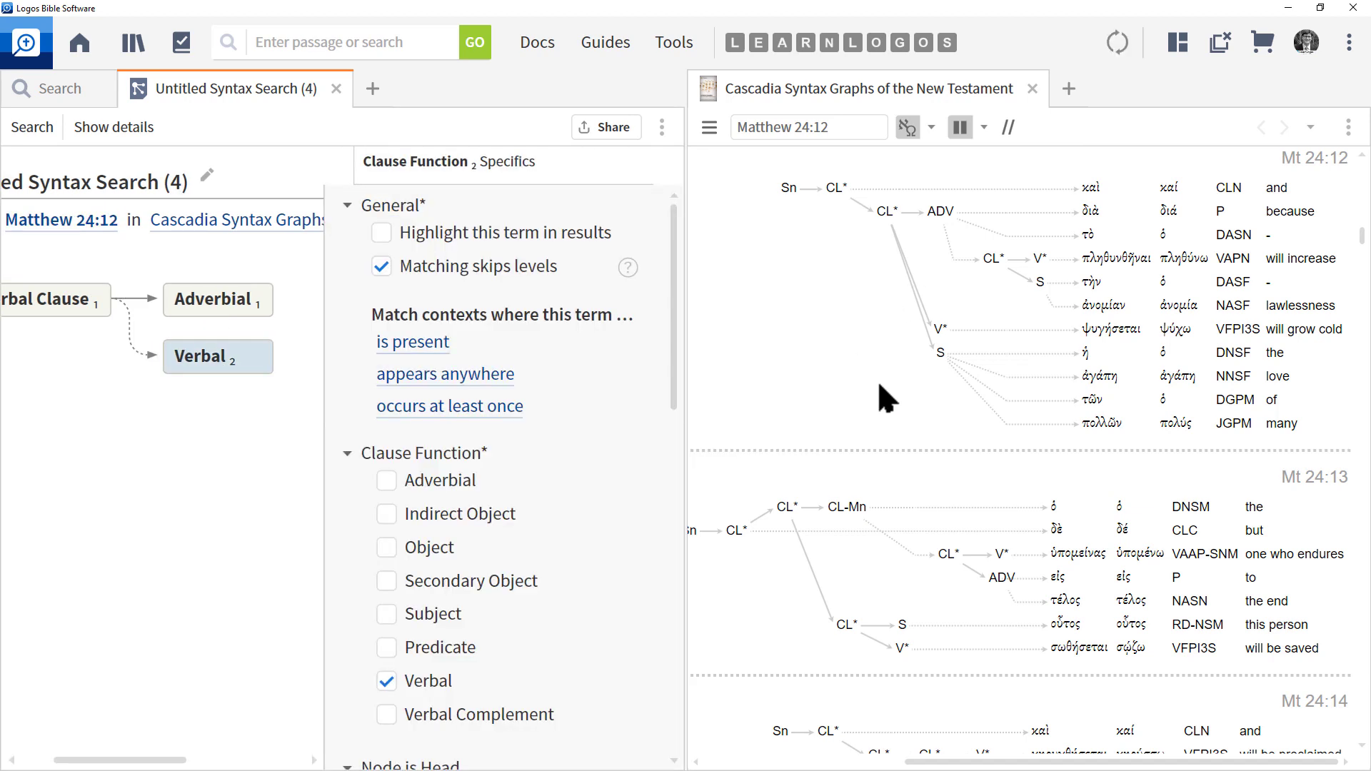
pyautogui.moveTo(941, 357)
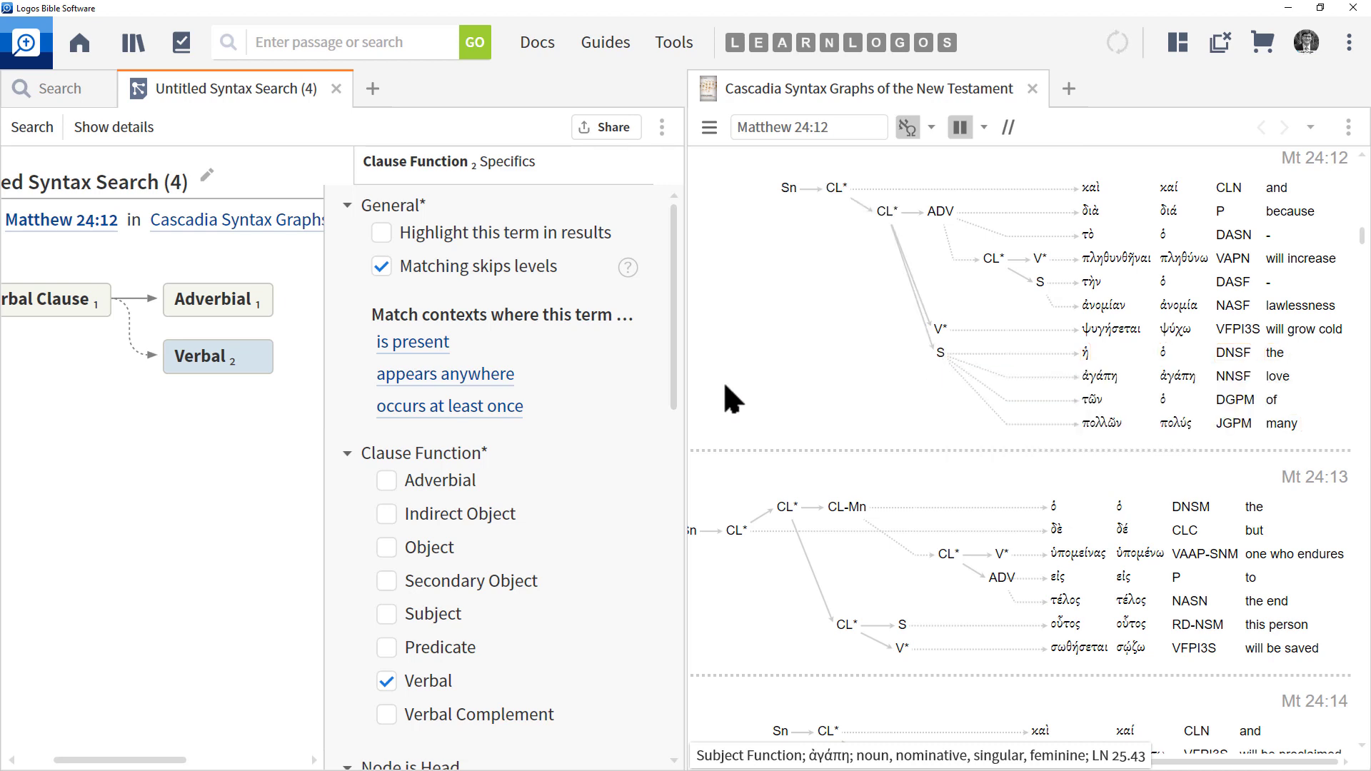
pyautogui.moveTo(236, 365)
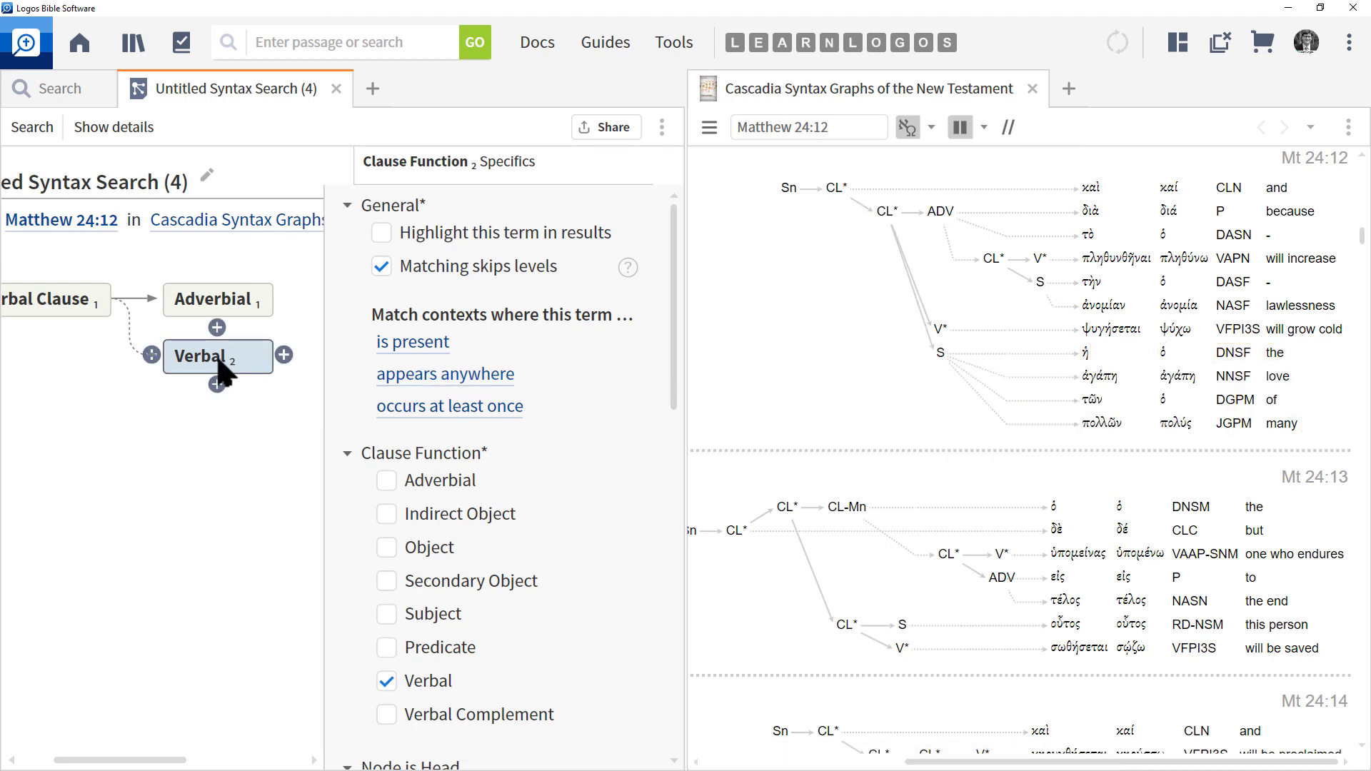
pyautogui.click(217, 385)
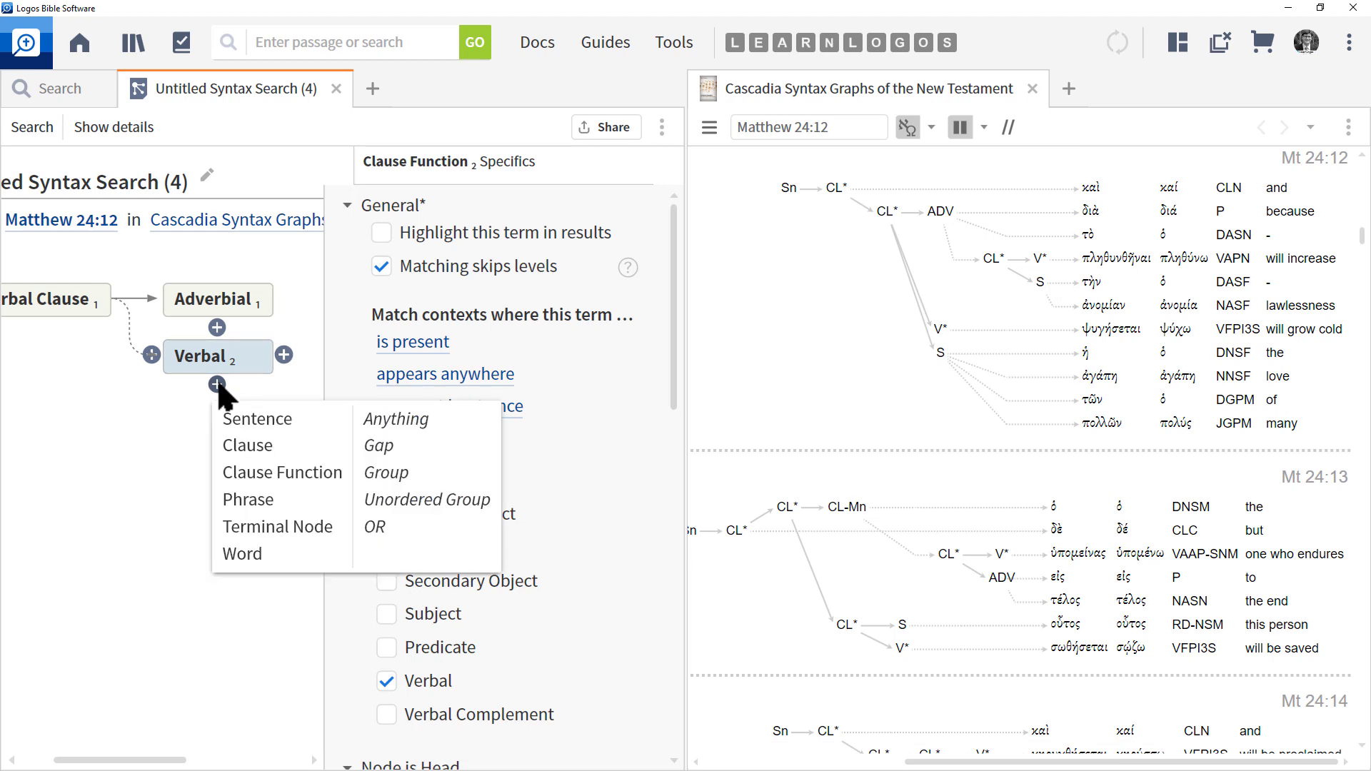
pyautogui.click(262, 471)
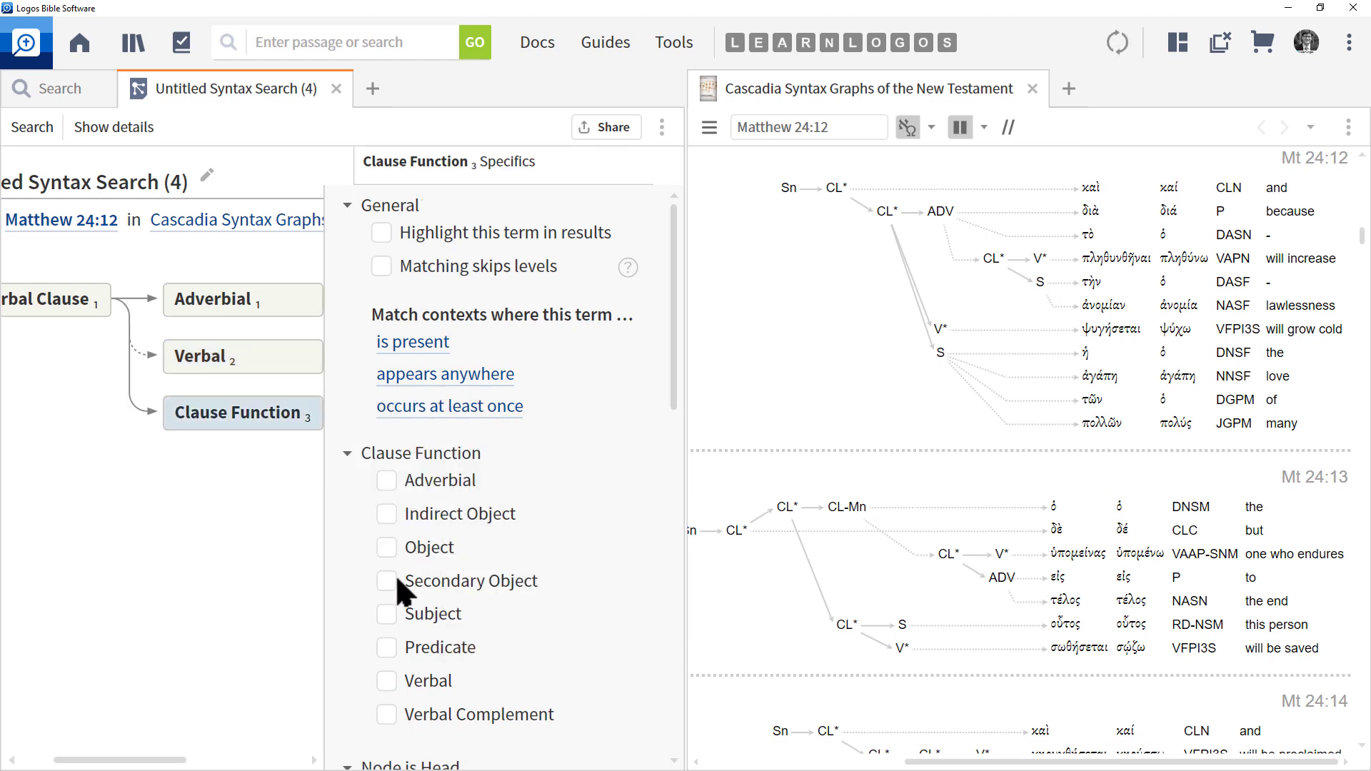
pyautogui.click(386, 613)
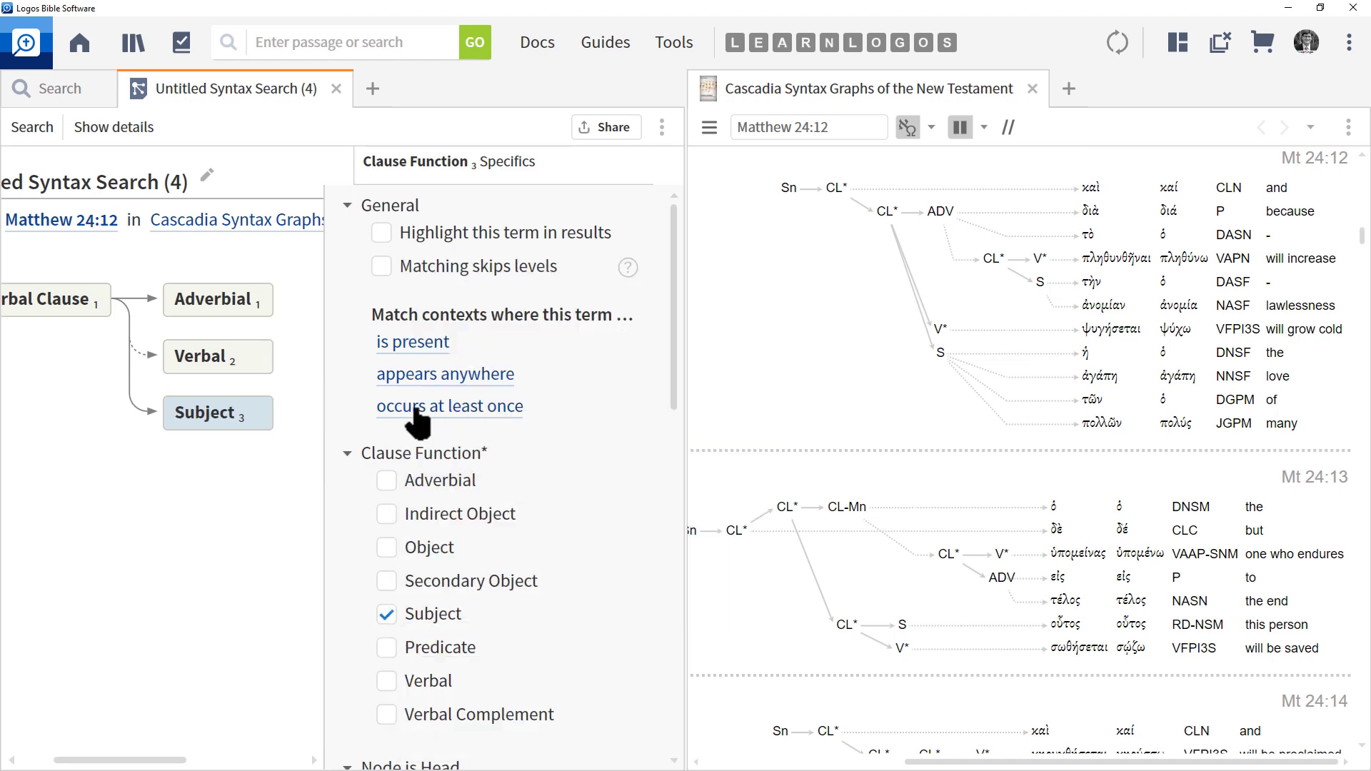
pyautogui.click(382, 267)
# Run the syntax search on Matthew 24:12, review the matched text, and close the results
pyautogui.click(32, 127)
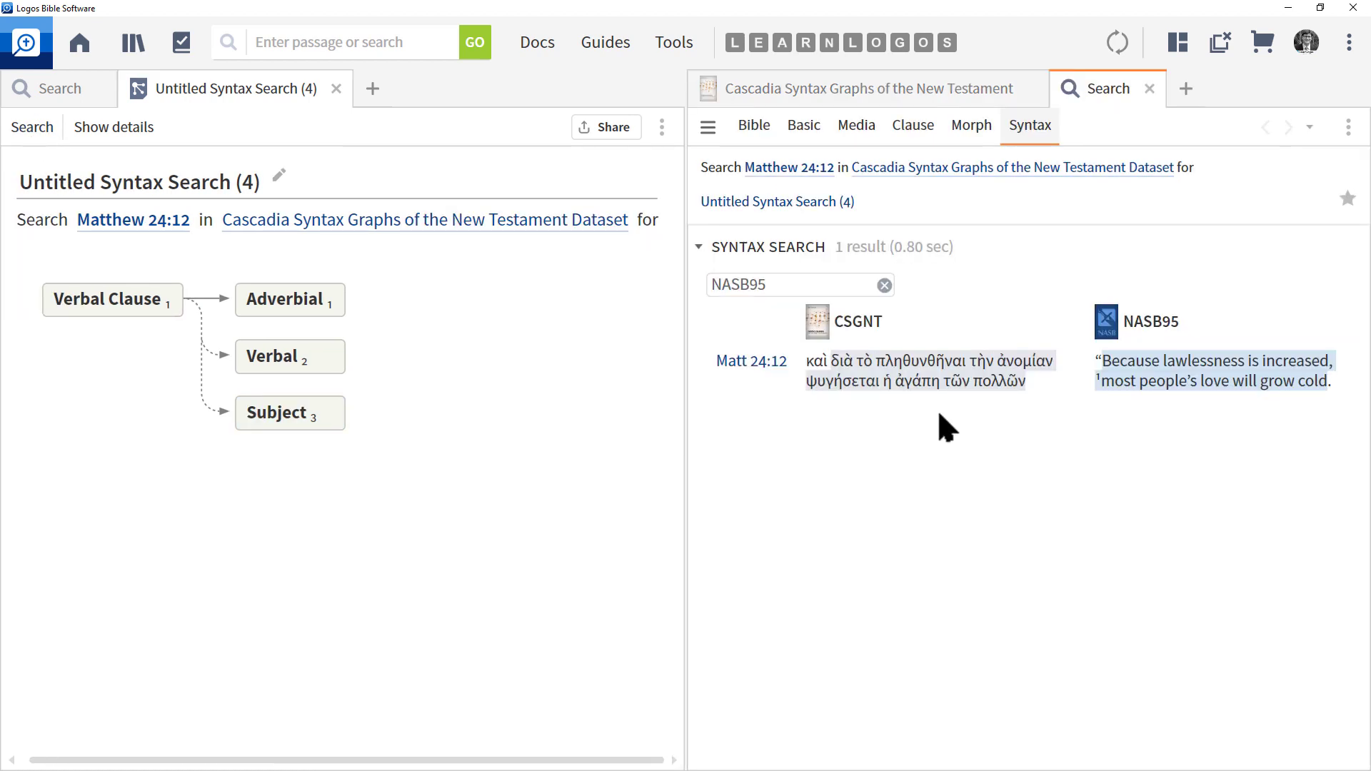
pyautogui.moveTo(1173, 382)
pyautogui.click(1150, 88)
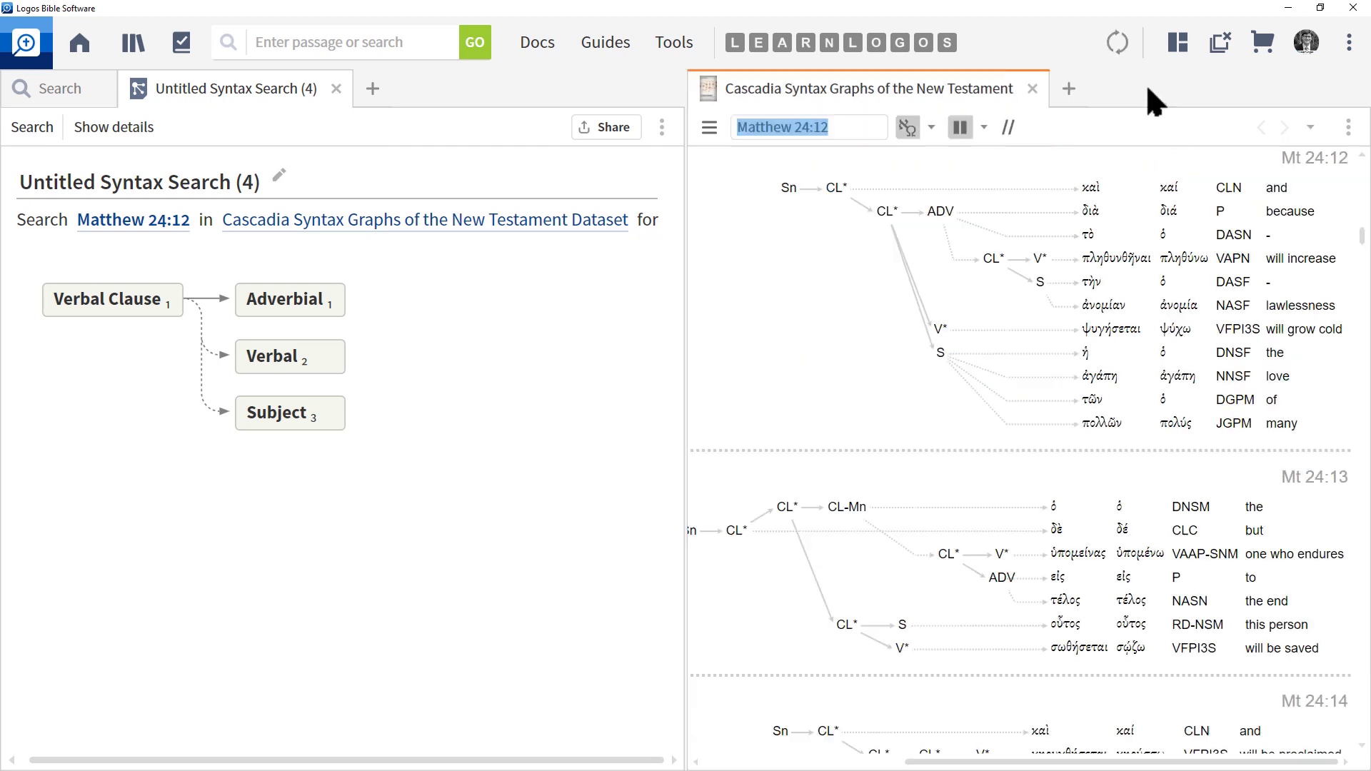
# Allow the Adverbial term to skip levels when matching and highlight it in results
pyautogui.click(300, 306)
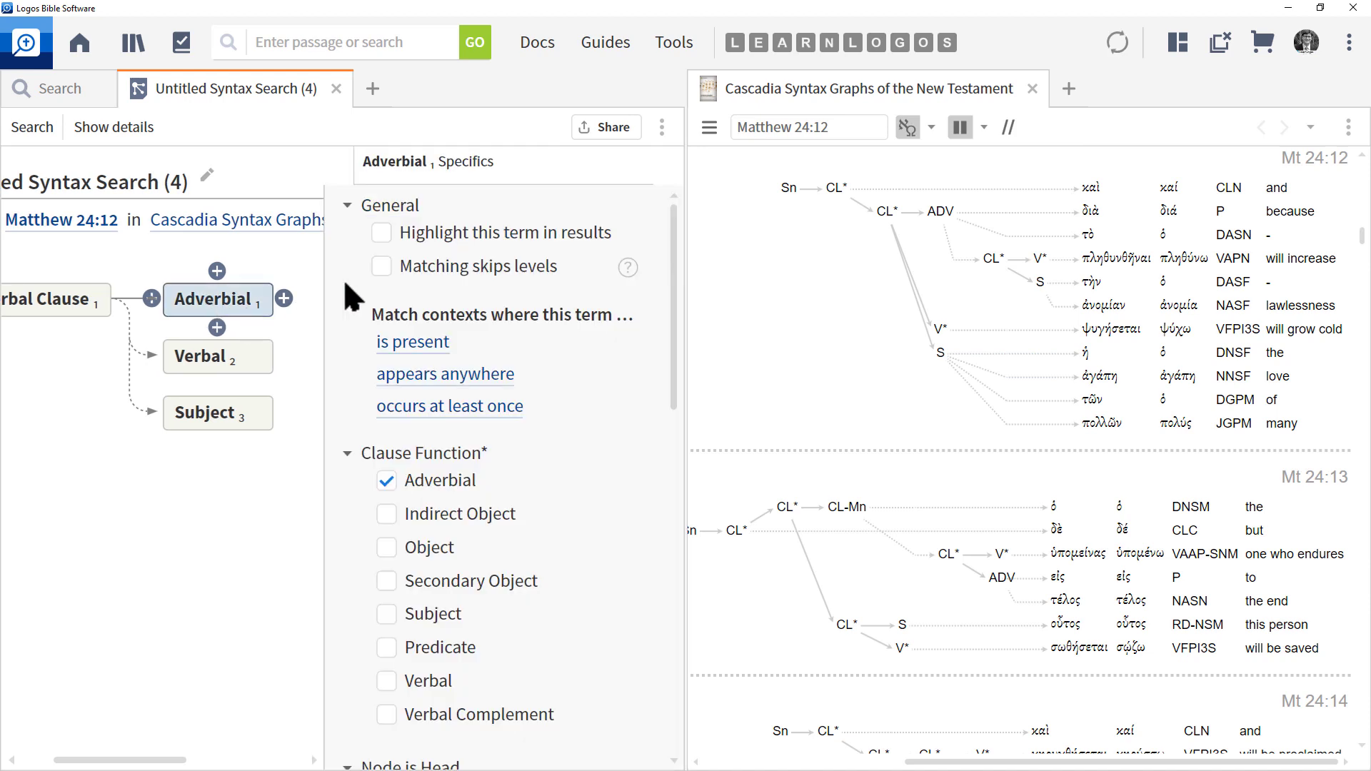
pyautogui.click(387, 266)
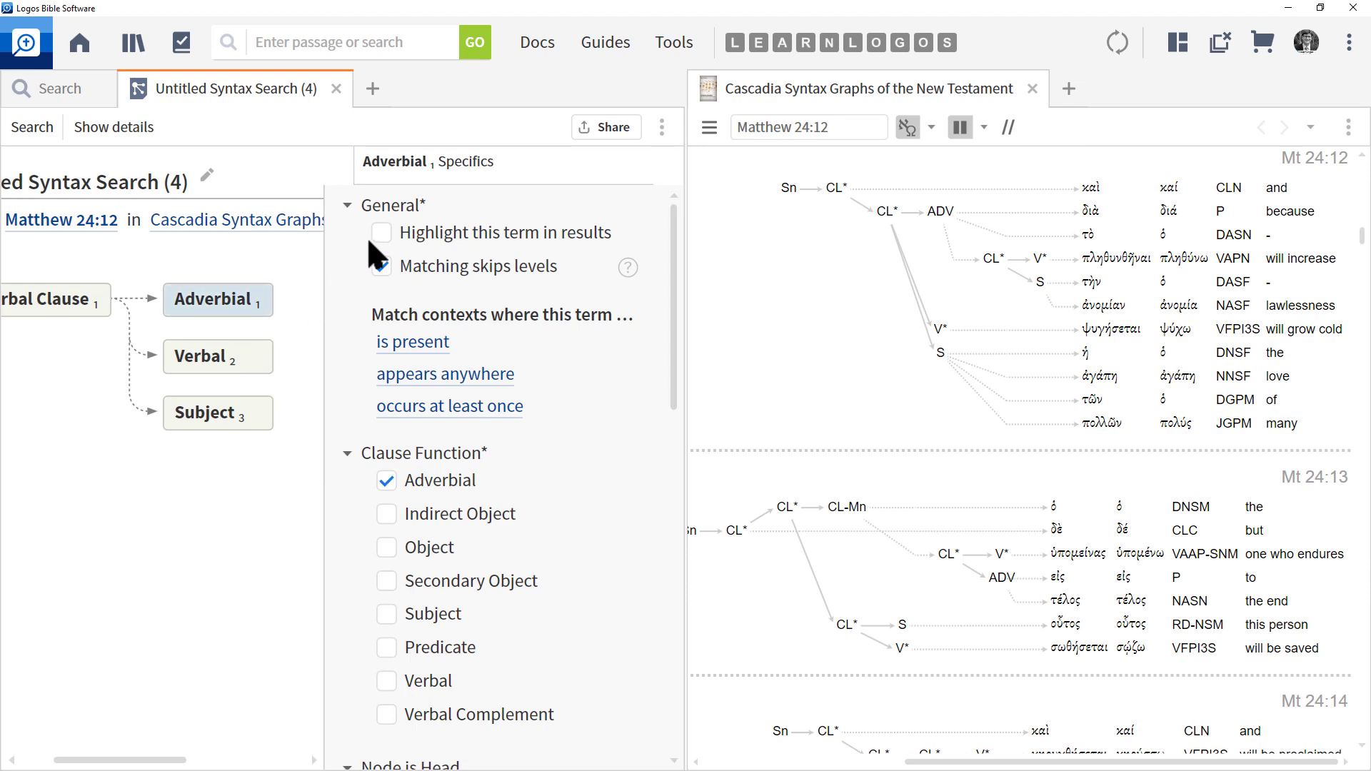
pyautogui.click(383, 234)
# Run the search again, examine the highlighted adverbial text in CSGNT and NASB95, and close the results
pyautogui.click(35, 128)
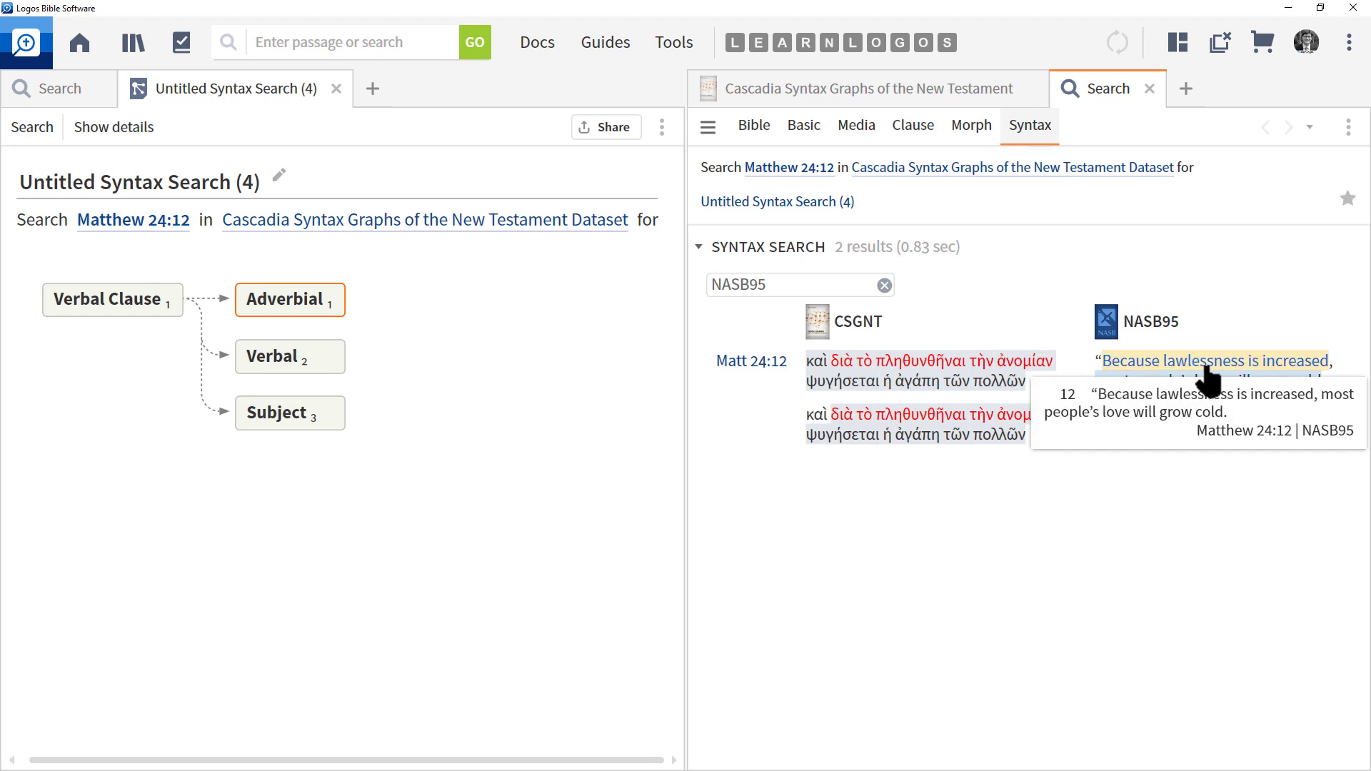
pyautogui.moveTo(1105, 449)
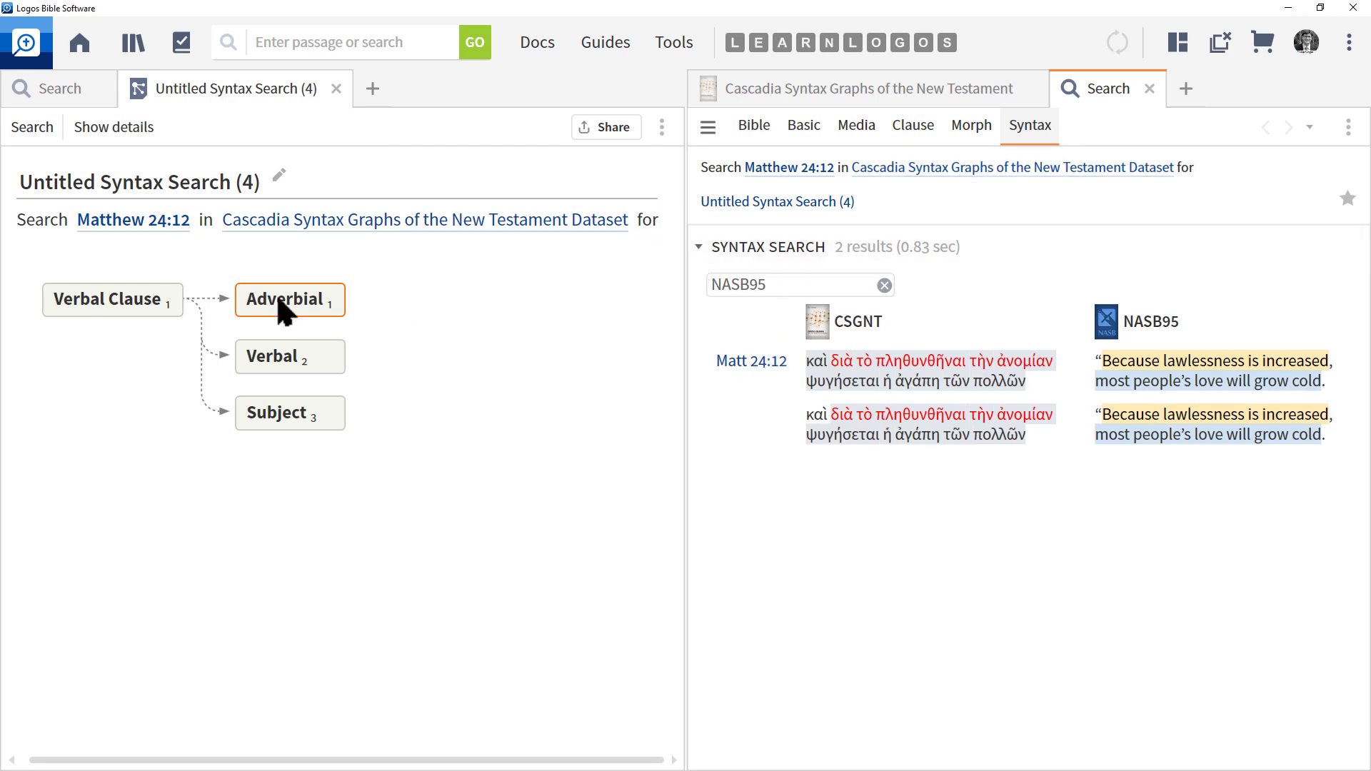
pyautogui.moveTo(280, 312)
pyautogui.click(1149, 89)
# Turn off results highlighting for the Adverbial term and turn it on for the Verbal term
pyautogui.click(289, 311)
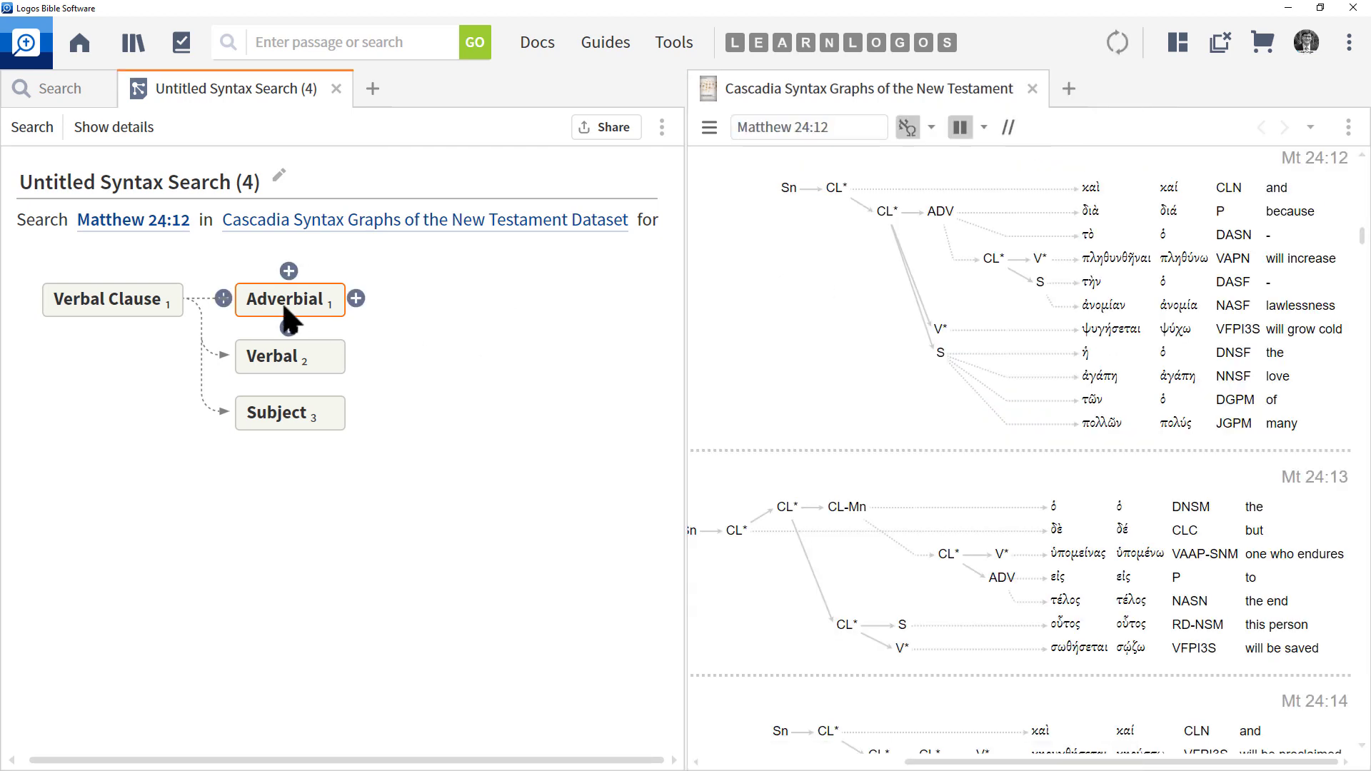
pyautogui.click(382, 233)
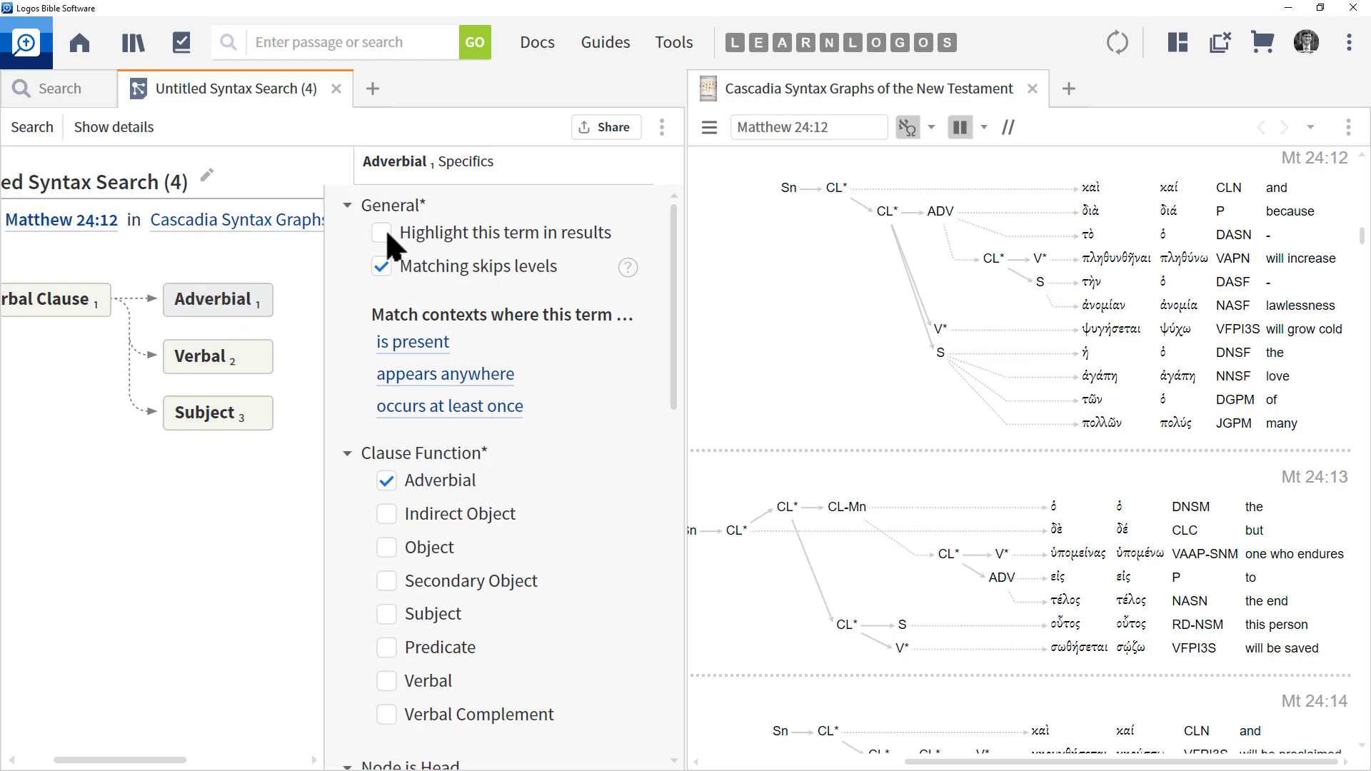
pyautogui.click(215, 371)
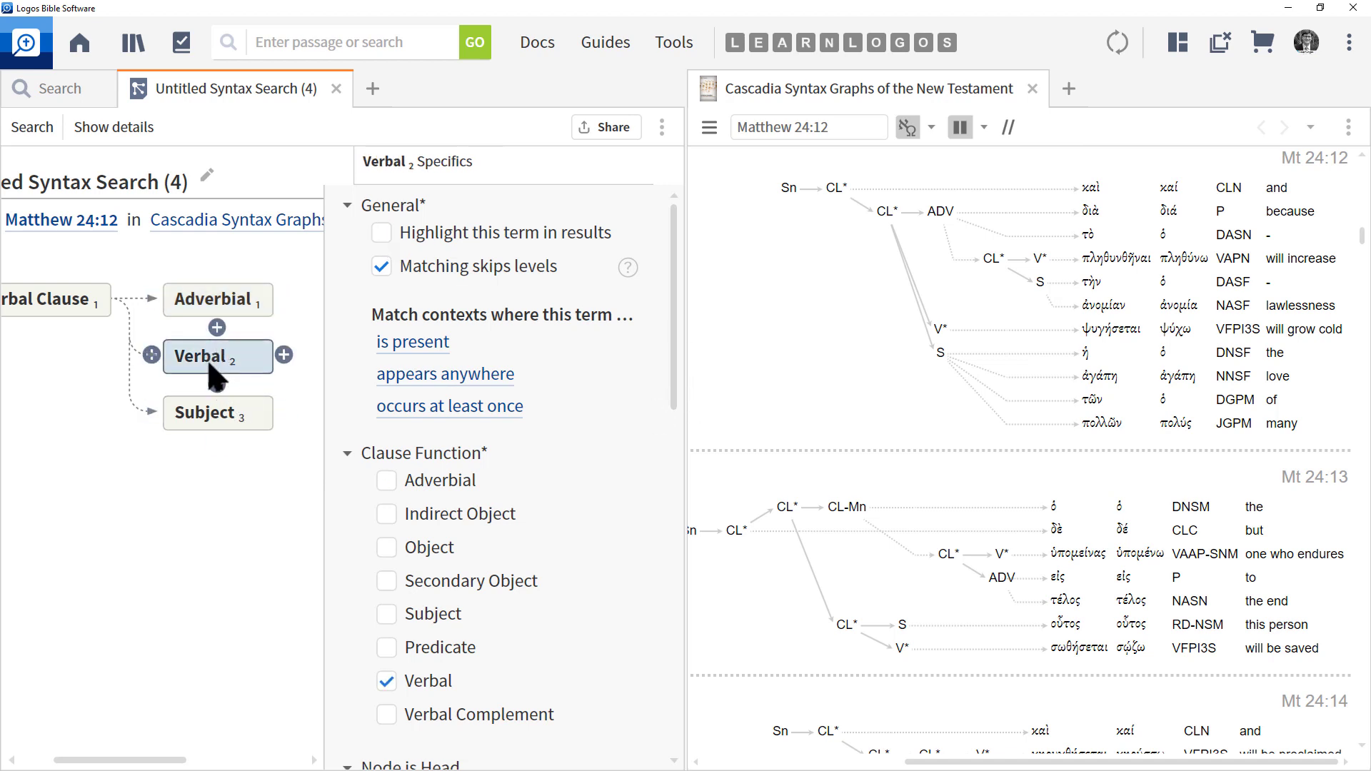
pyautogui.click(381, 233)
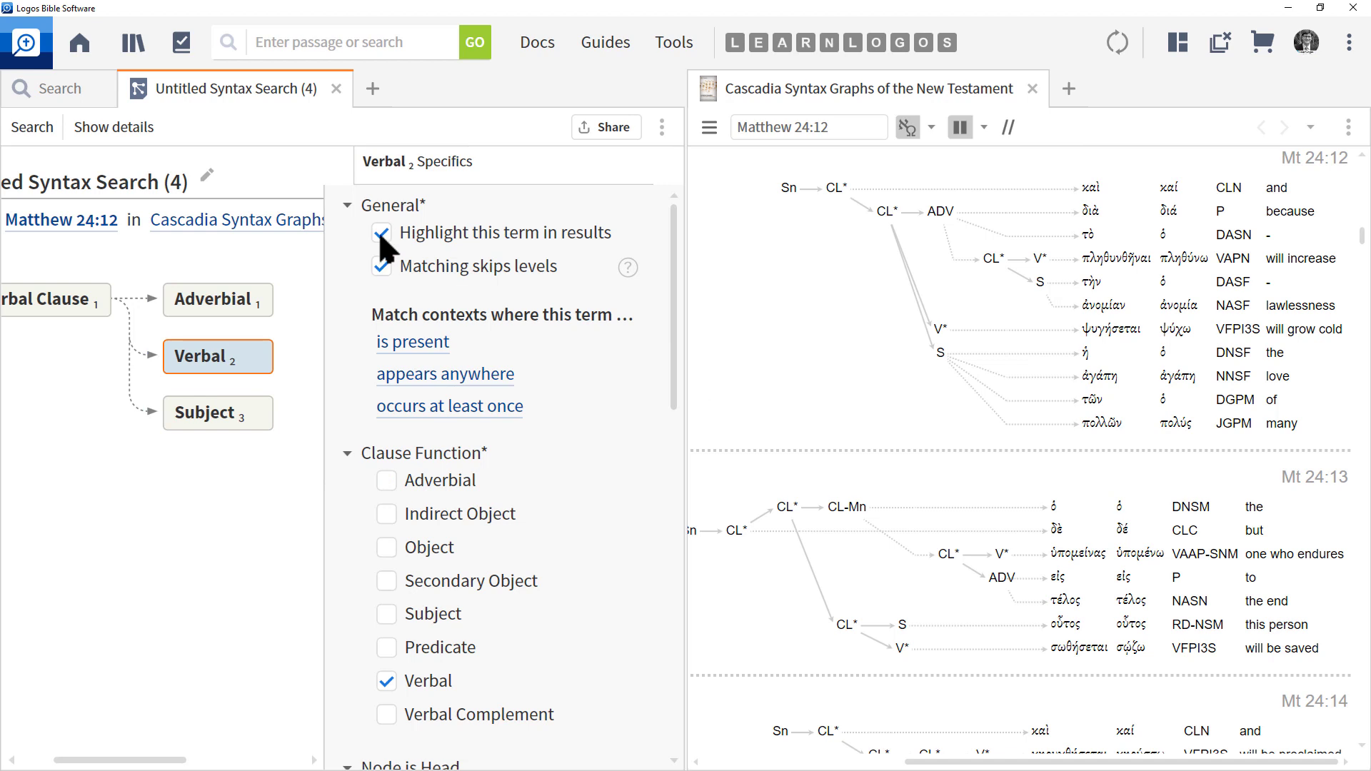
# Run the search with the Verbal term highlighted, close the results, and compare them with the Matthew 24:12 syntax graph
pyautogui.click(45, 129)
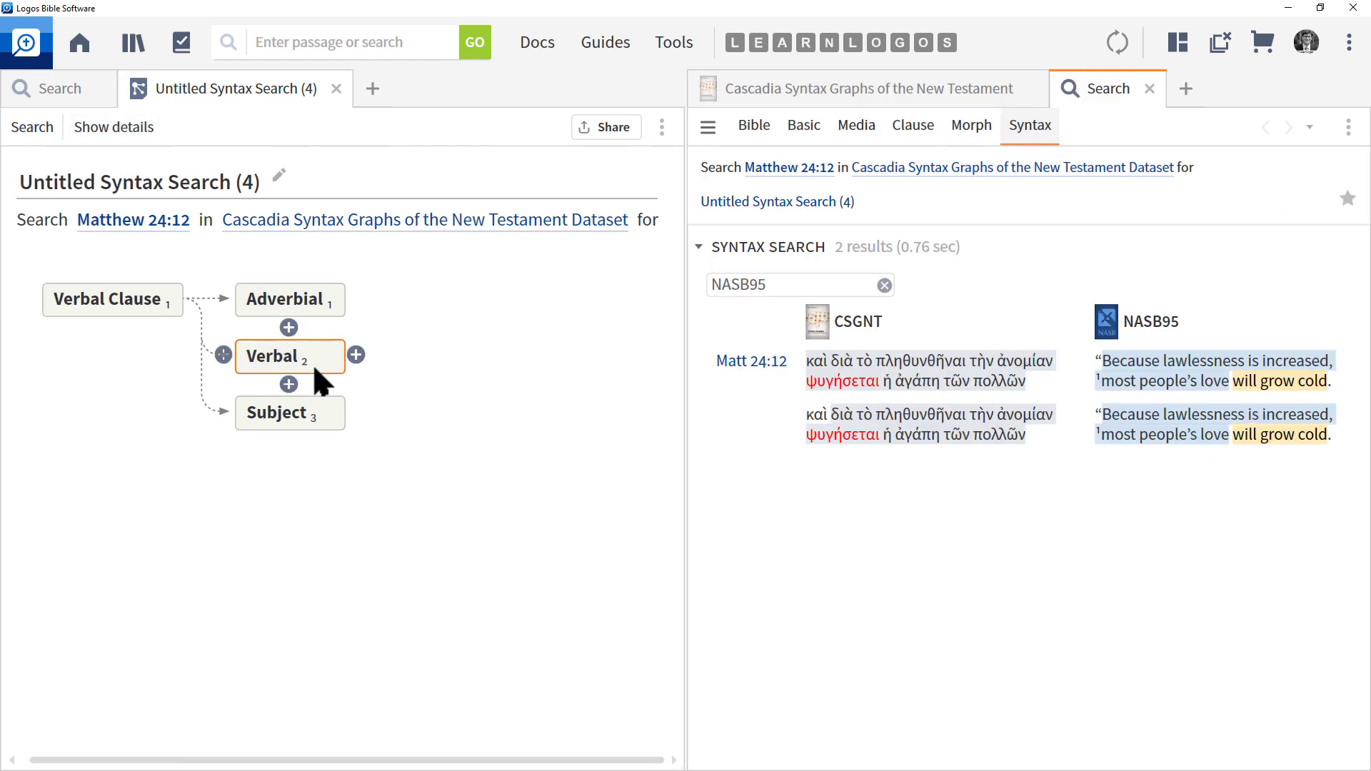
pyautogui.moveTo(1268, 397)
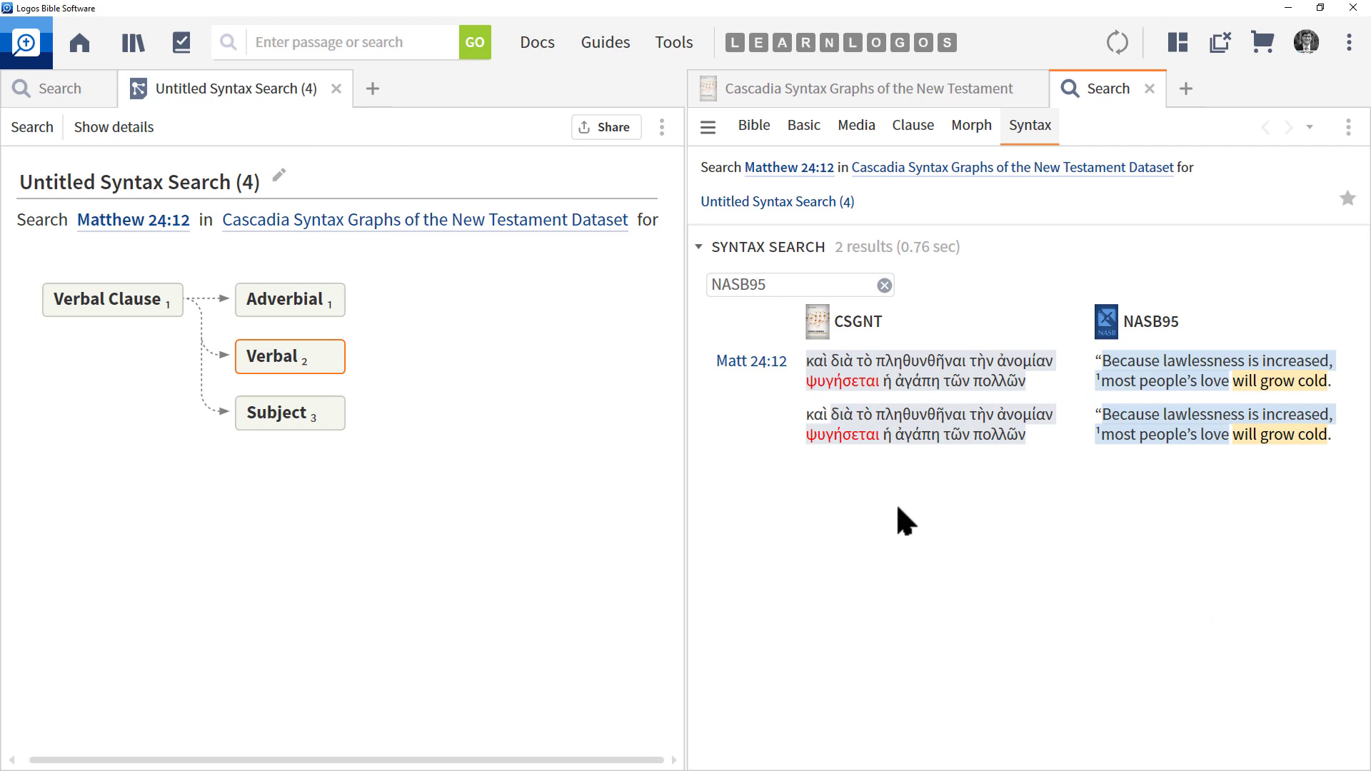
pyautogui.click(1149, 89)
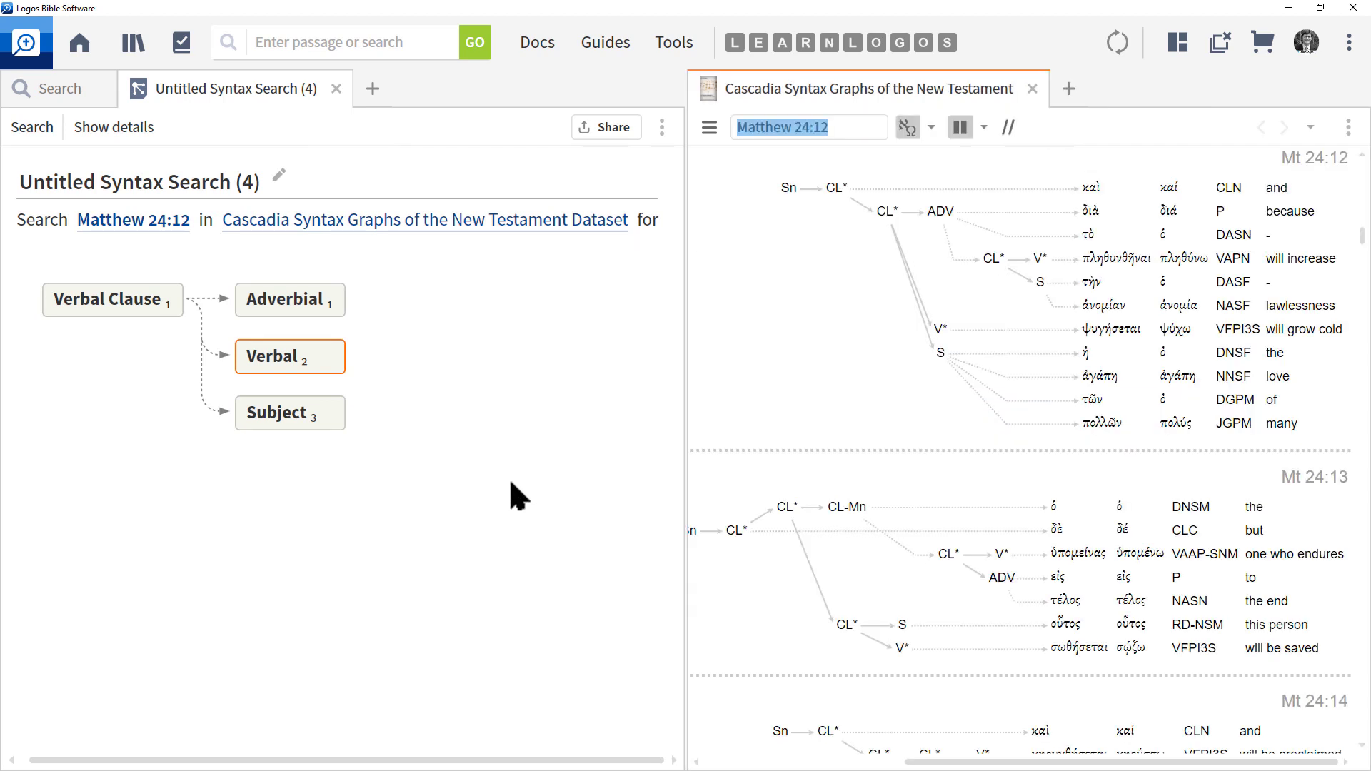
pyautogui.moveTo(816, 381)
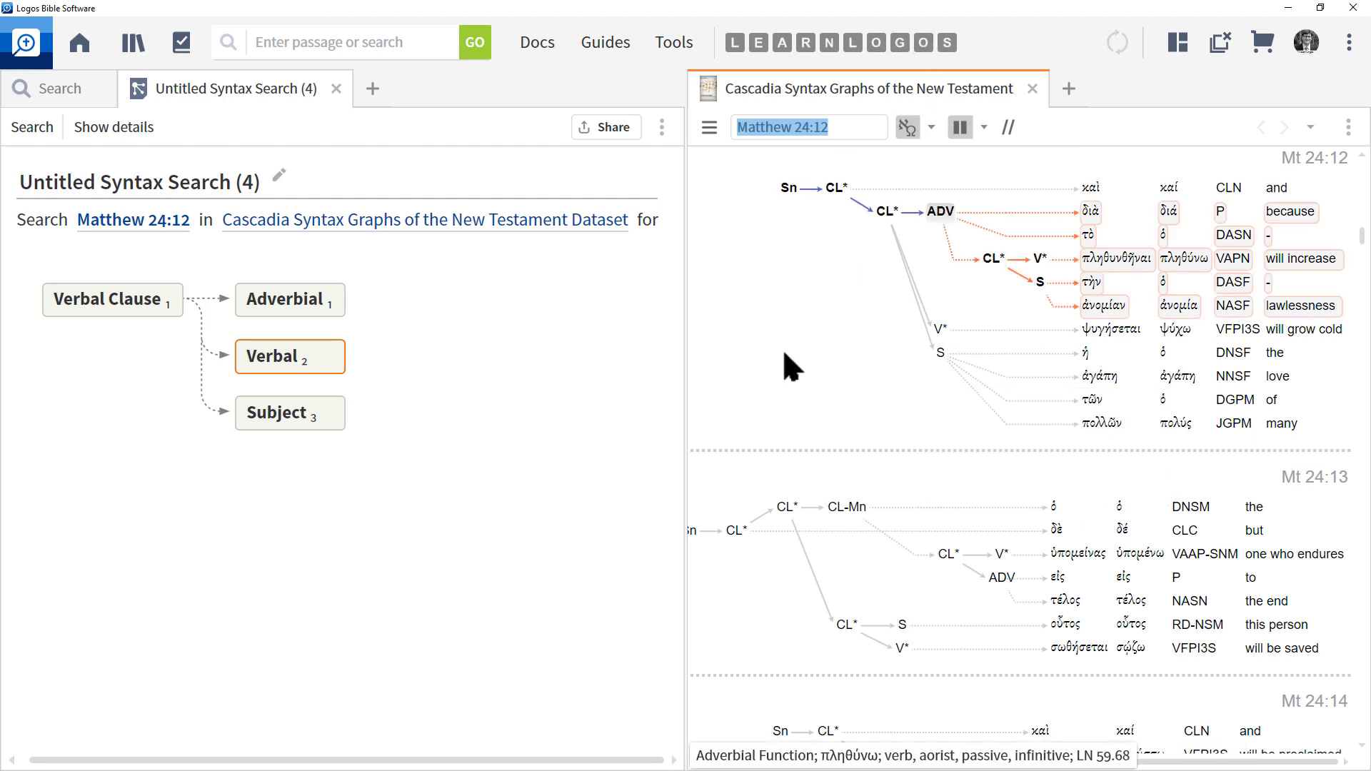
pyautogui.moveTo(811, 410)
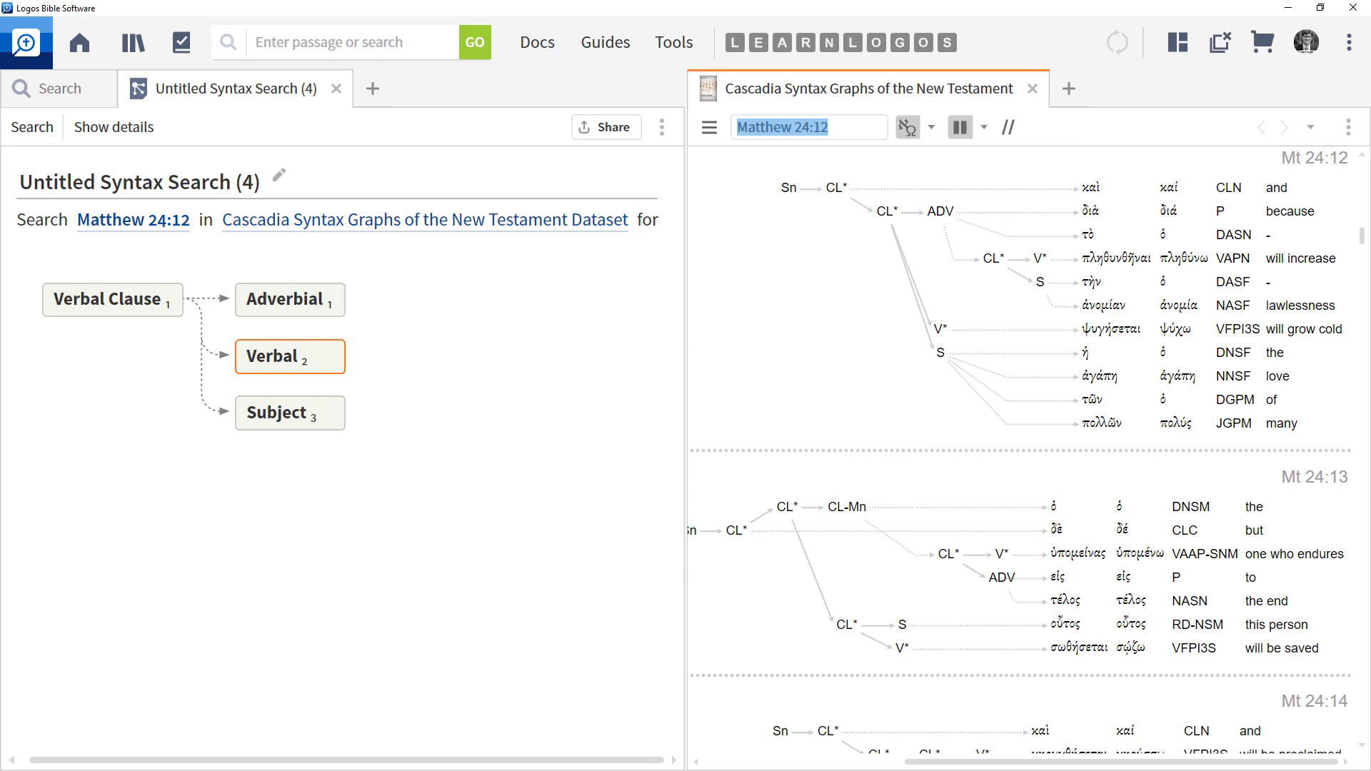
# Change the search range to All Passages, run the search, and browse the highlighted verbal matches
pyautogui.click(123, 221)
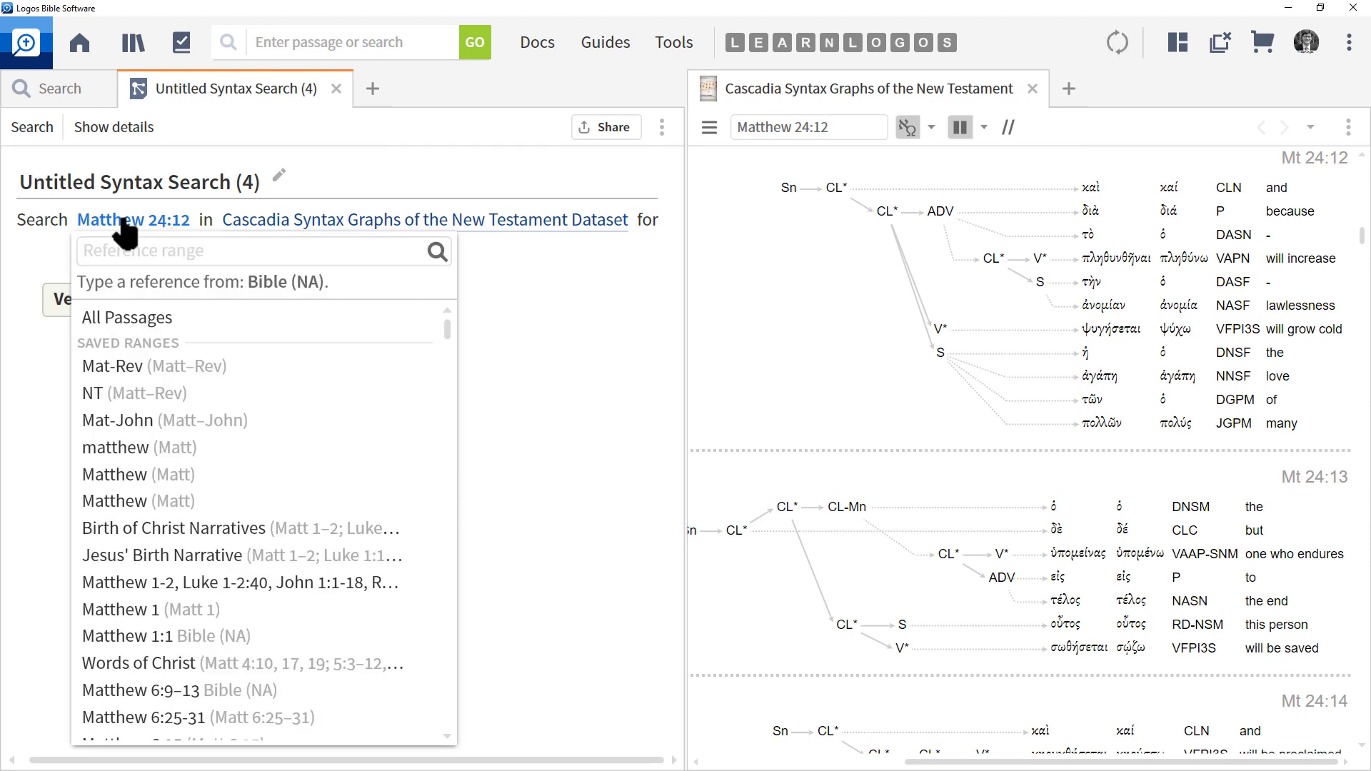
pyautogui.click(136, 316)
pyautogui.click(32, 127)
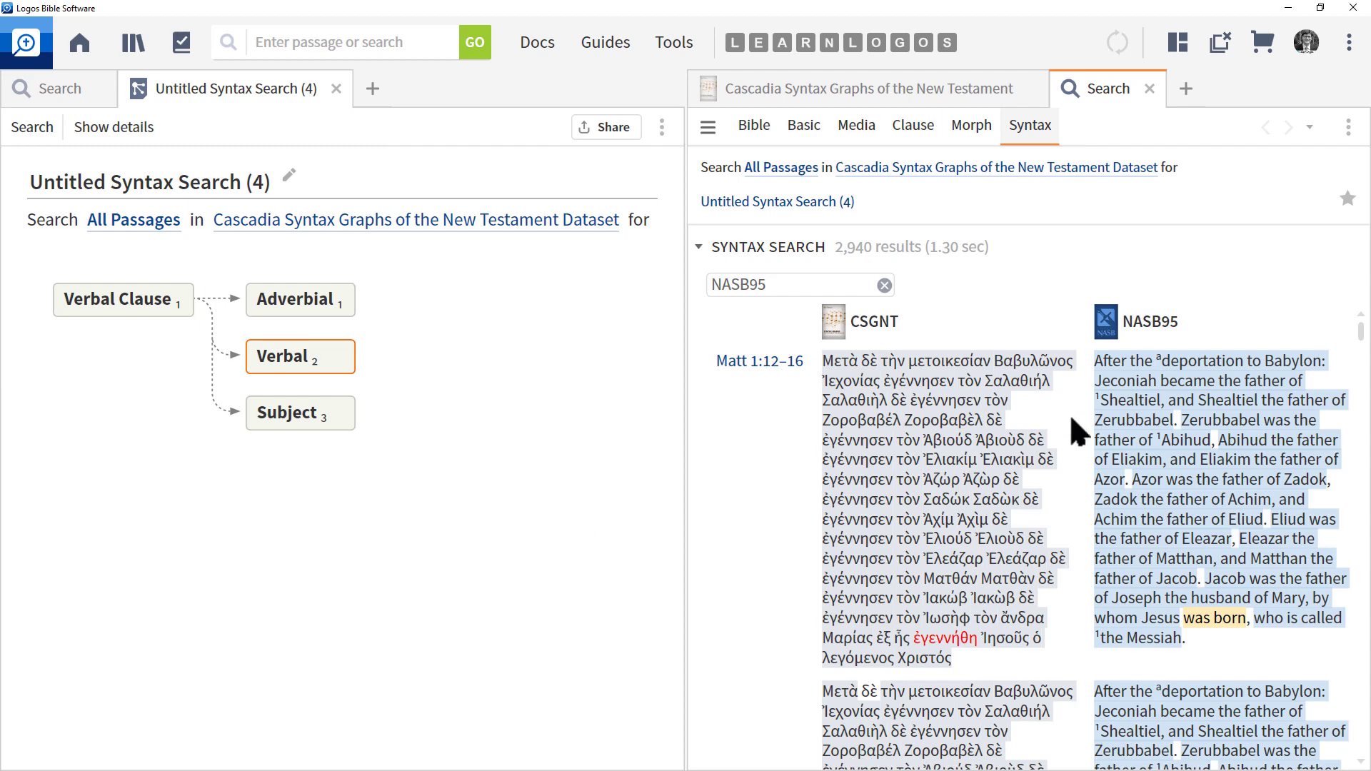
pyautogui.click(1363, 382)
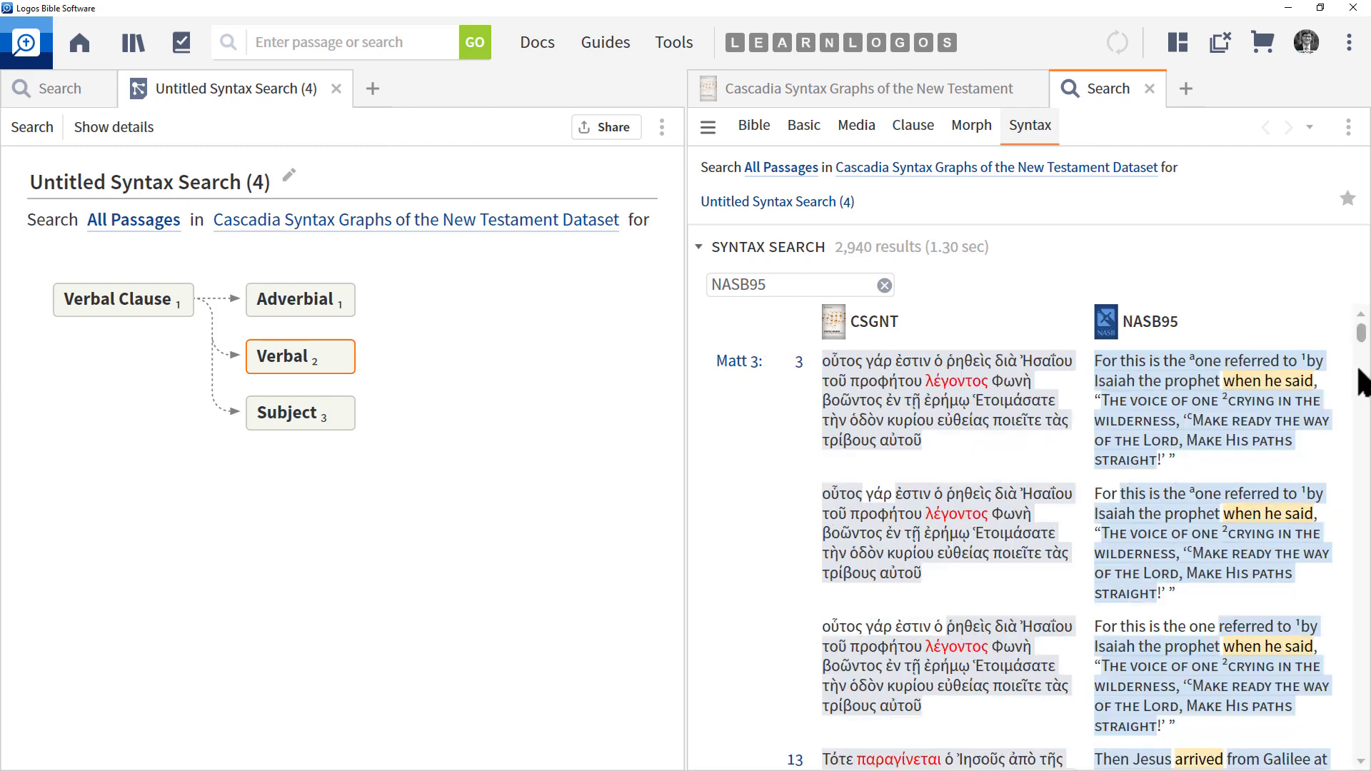
pyautogui.click(1362, 382)
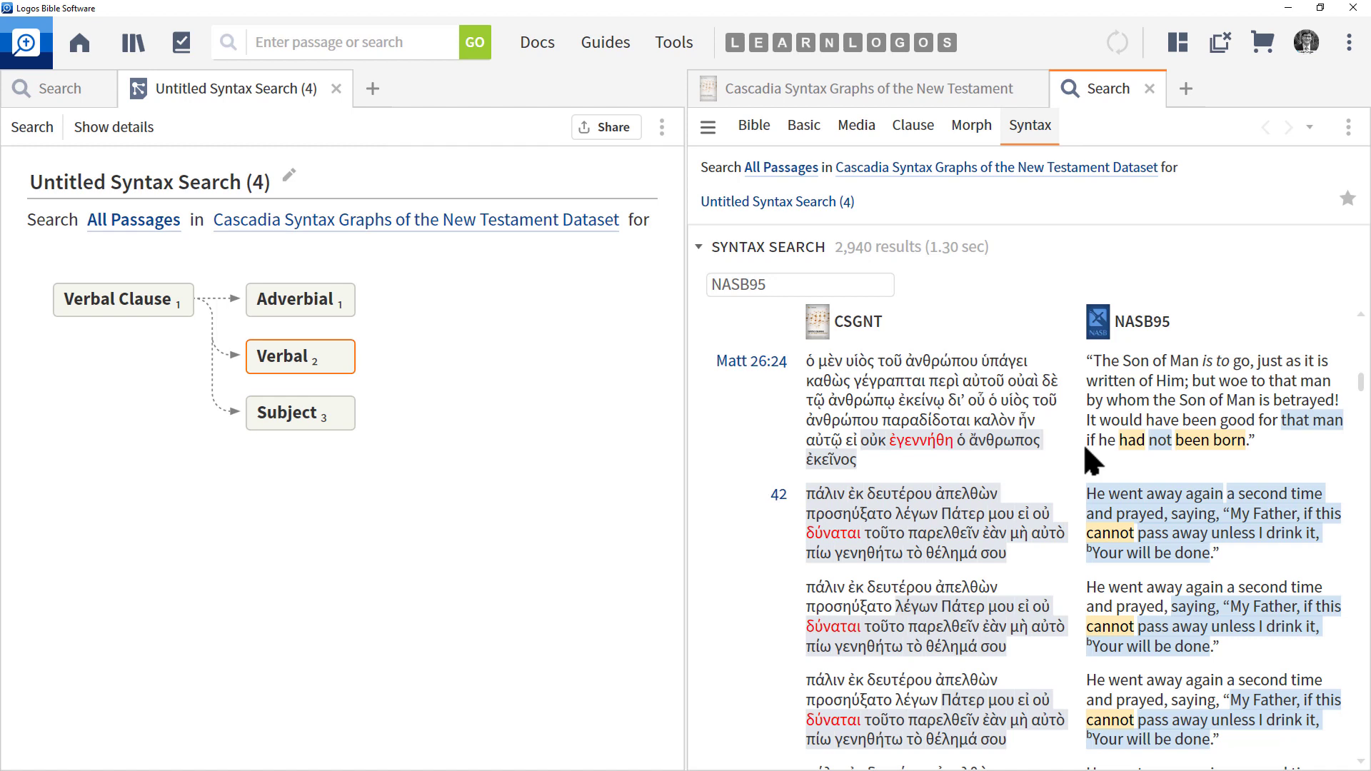
# Add a Word term as a child of the Verbal clause function
pyautogui.moveTo(307, 300)
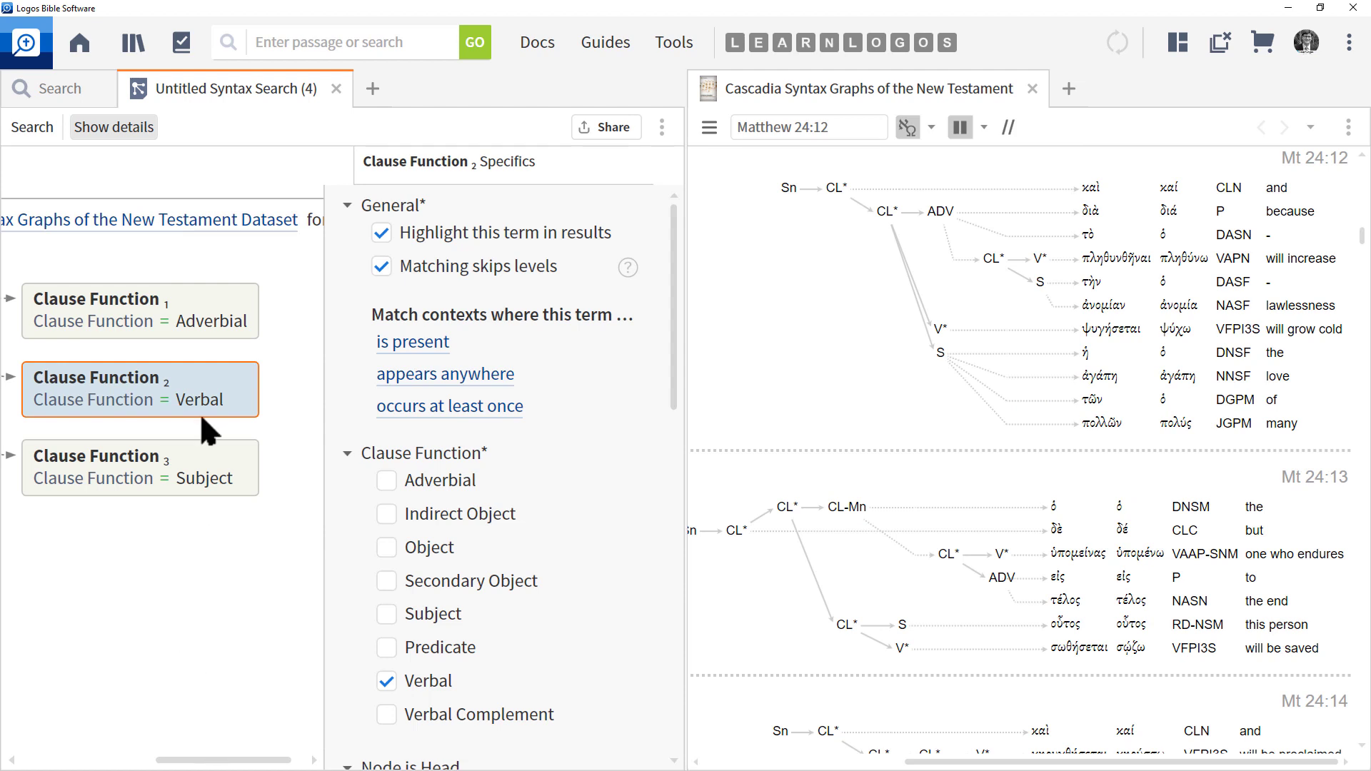
pyautogui.moveTo(145, 408)
pyautogui.click(270, 376)
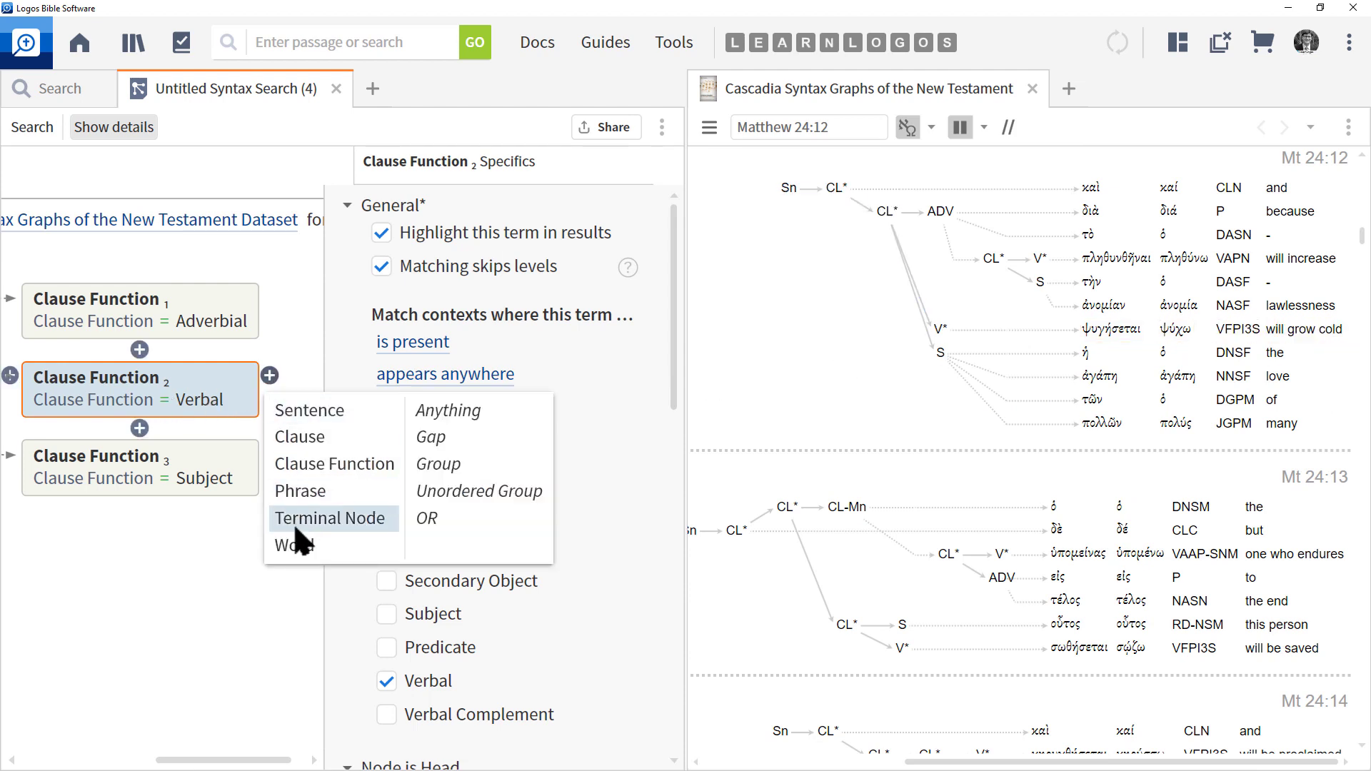
pyautogui.click(297, 545)
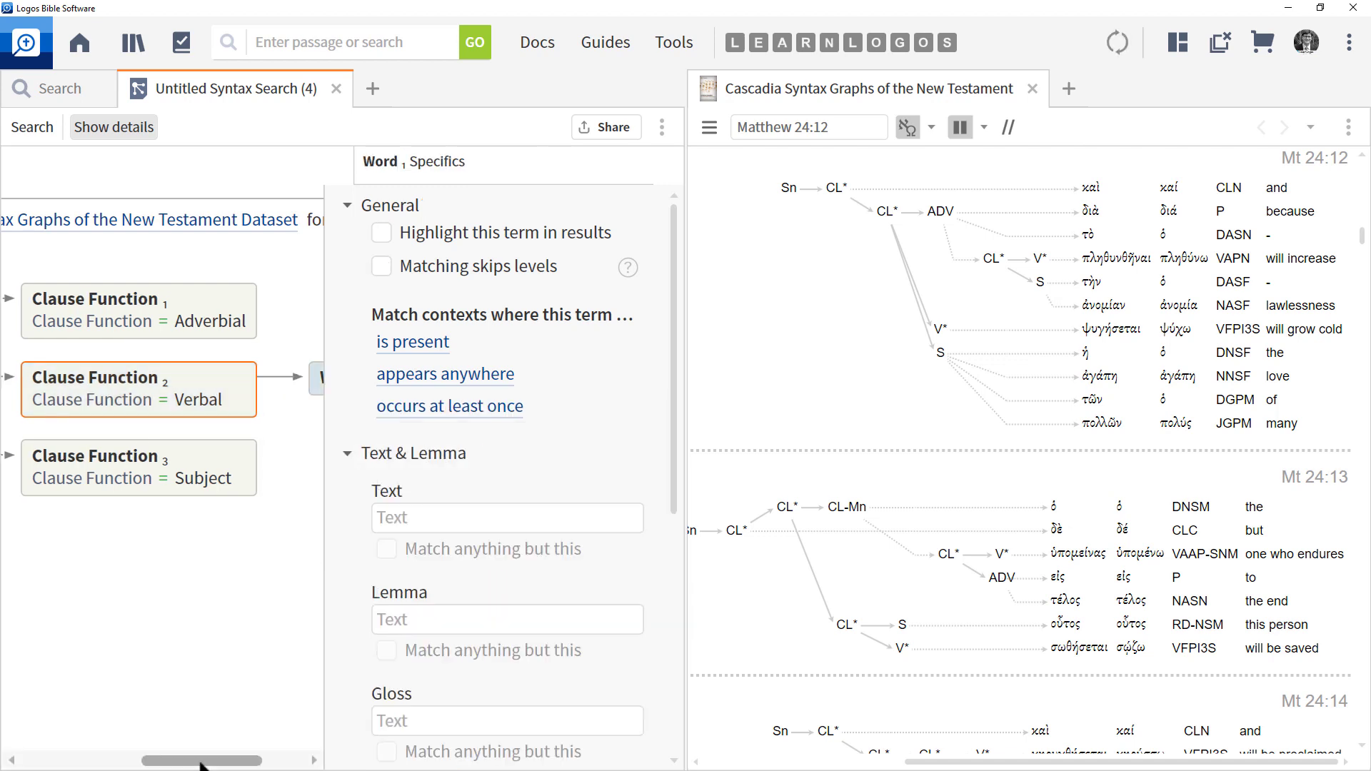
pyautogui.moveTo(202, 763); pyautogui.dragTo(245, 763)
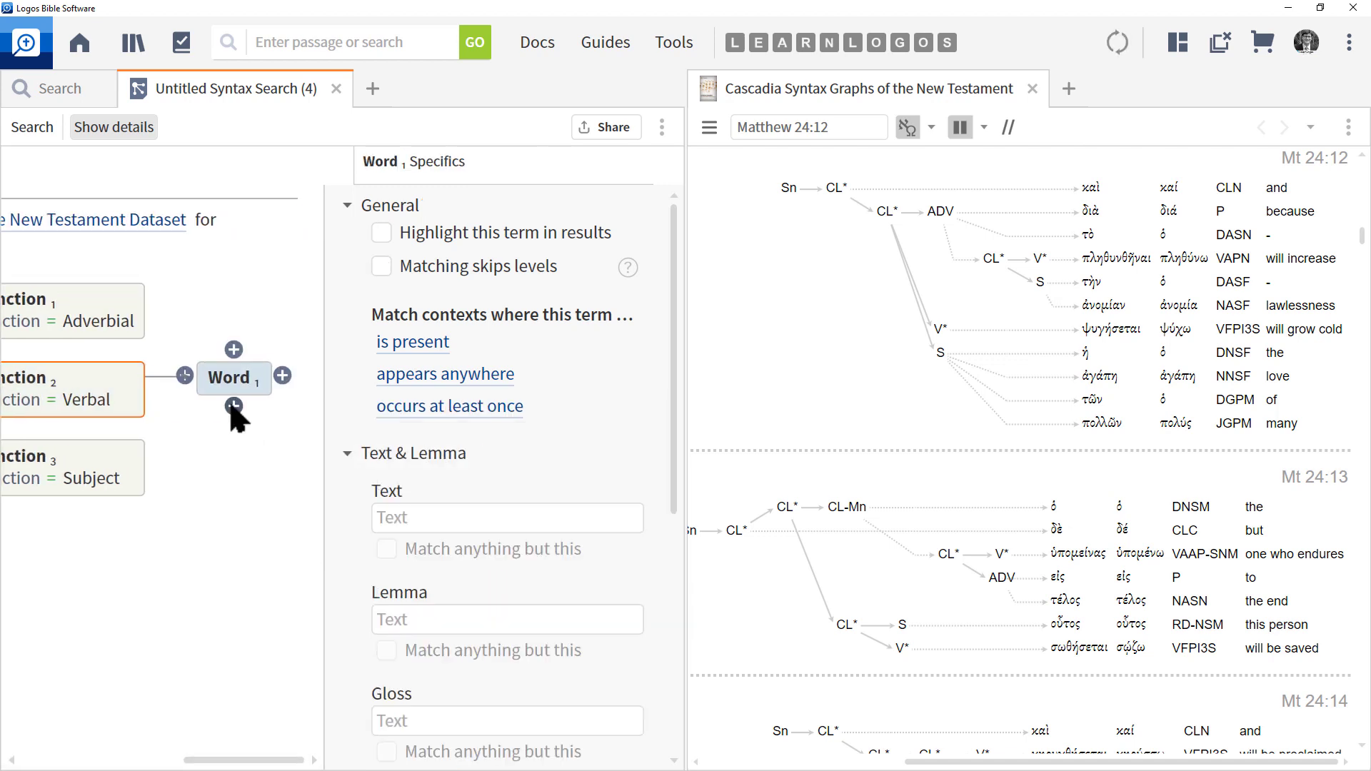
# Copy the lemma ψύχω from the verb in the Matthew 24:12 graph and set it as the Word term's lemma
pyautogui.click(1100, 329)
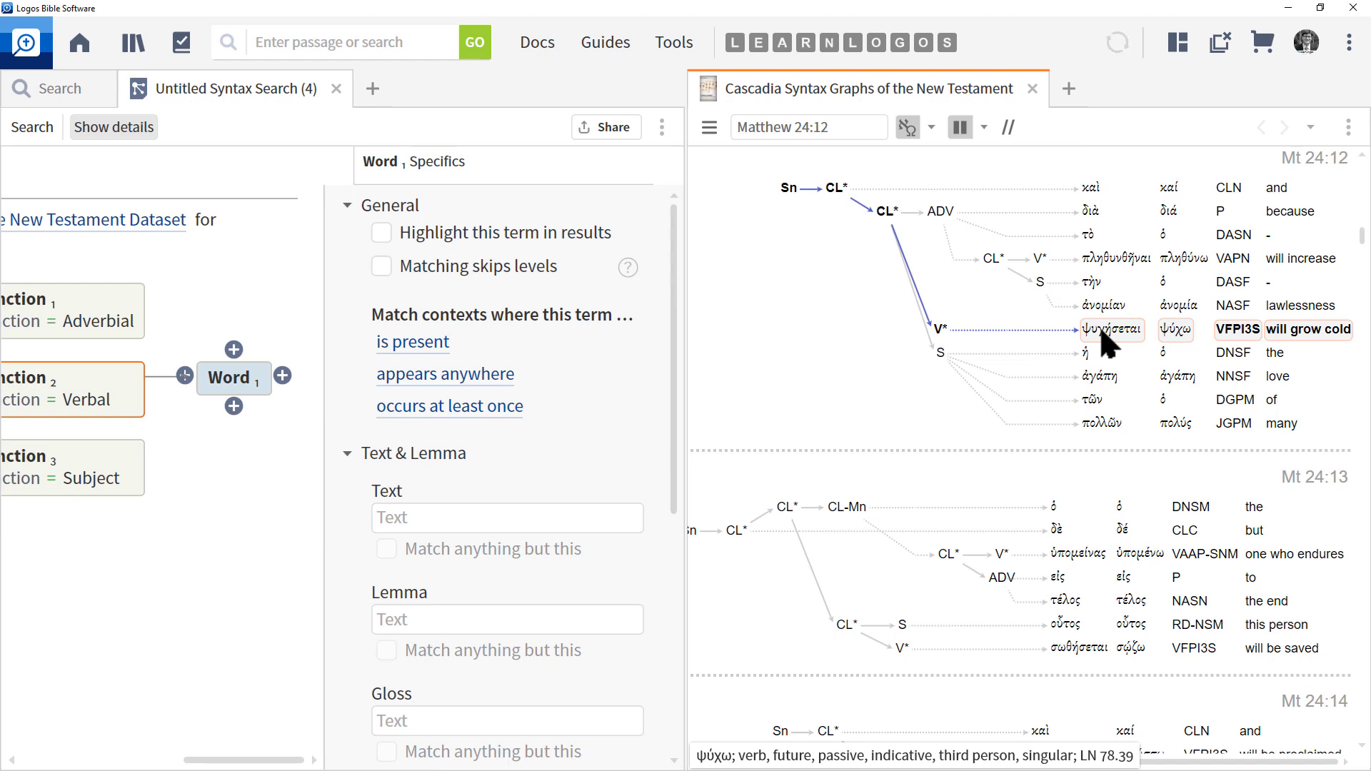
pyautogui.rightClick(1101, 331)
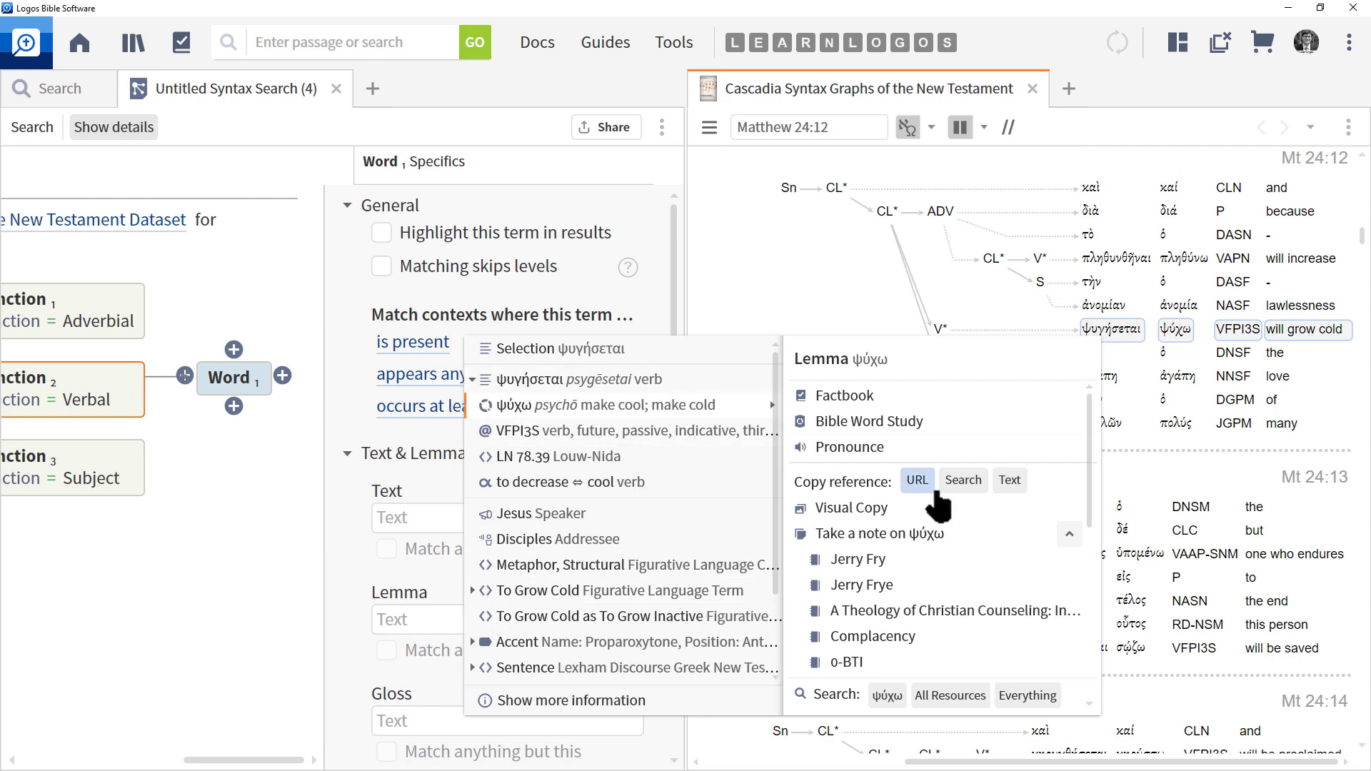
pyautogui.click(1008, 479)
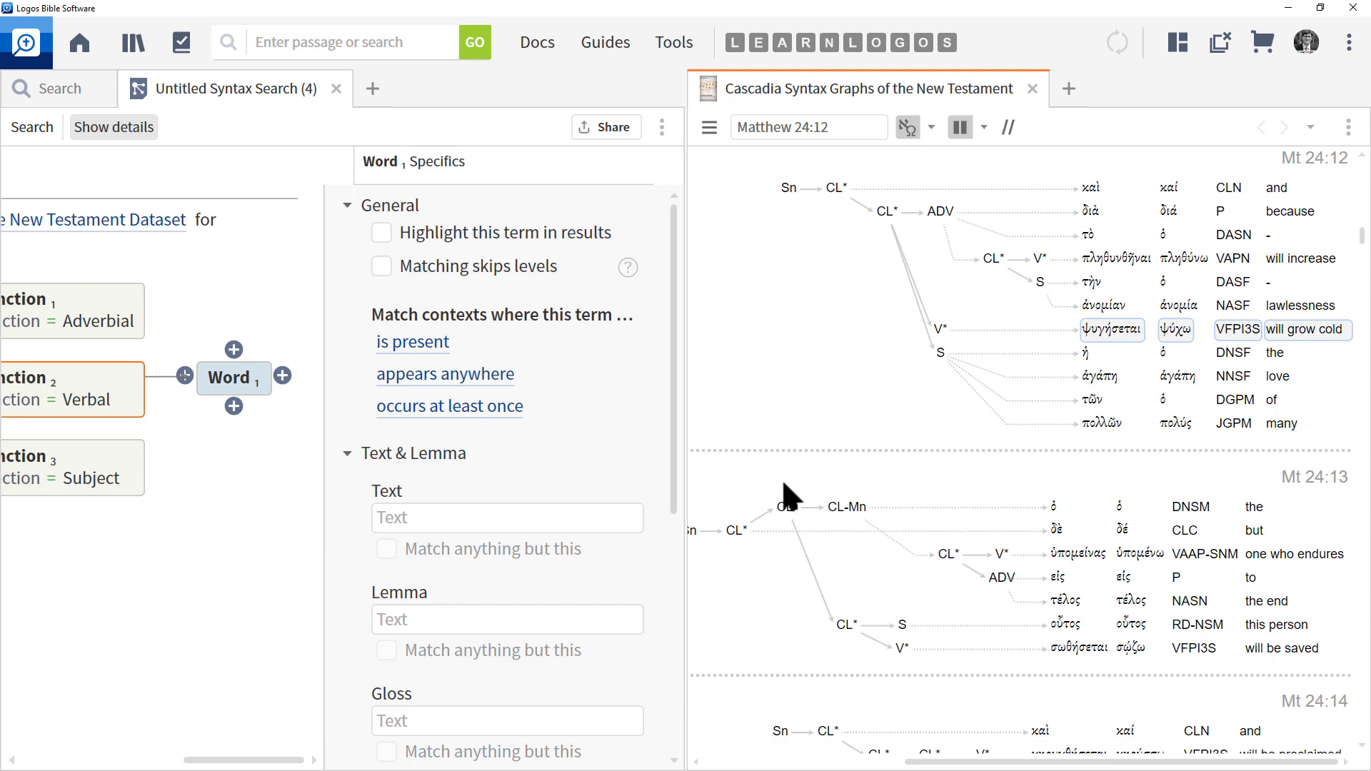
pyautogui.rightClick(386, 619)
pyautogui.click(418, 694)
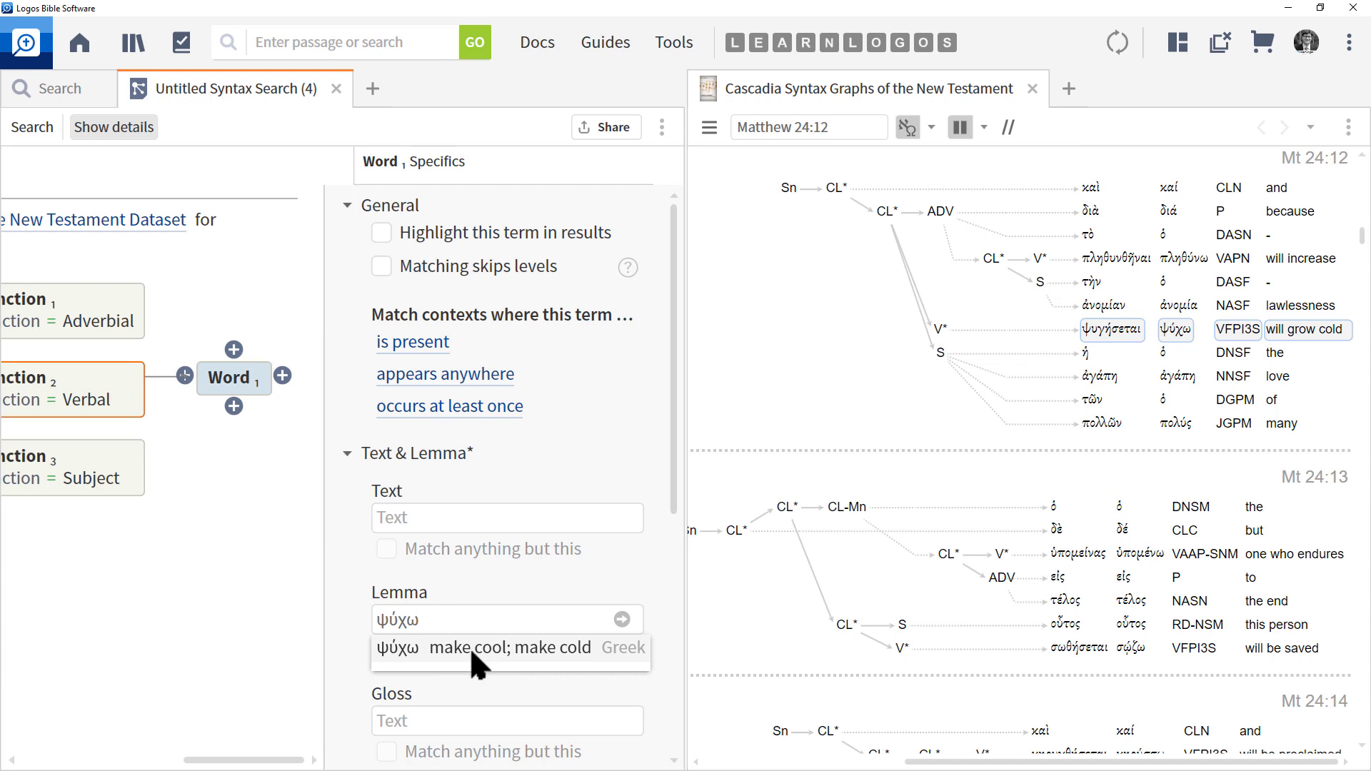
pyautogui.click(470, 646)
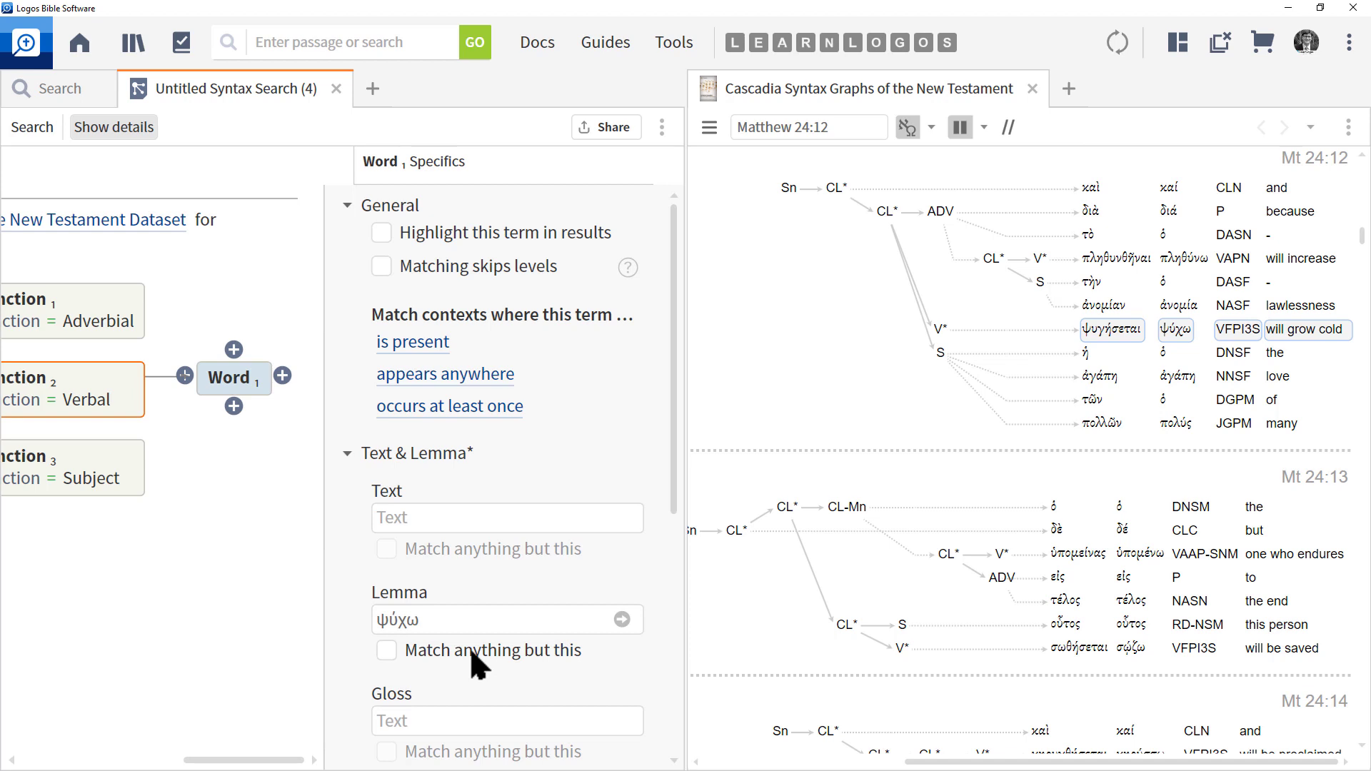
pyautogui.click(622, 620)
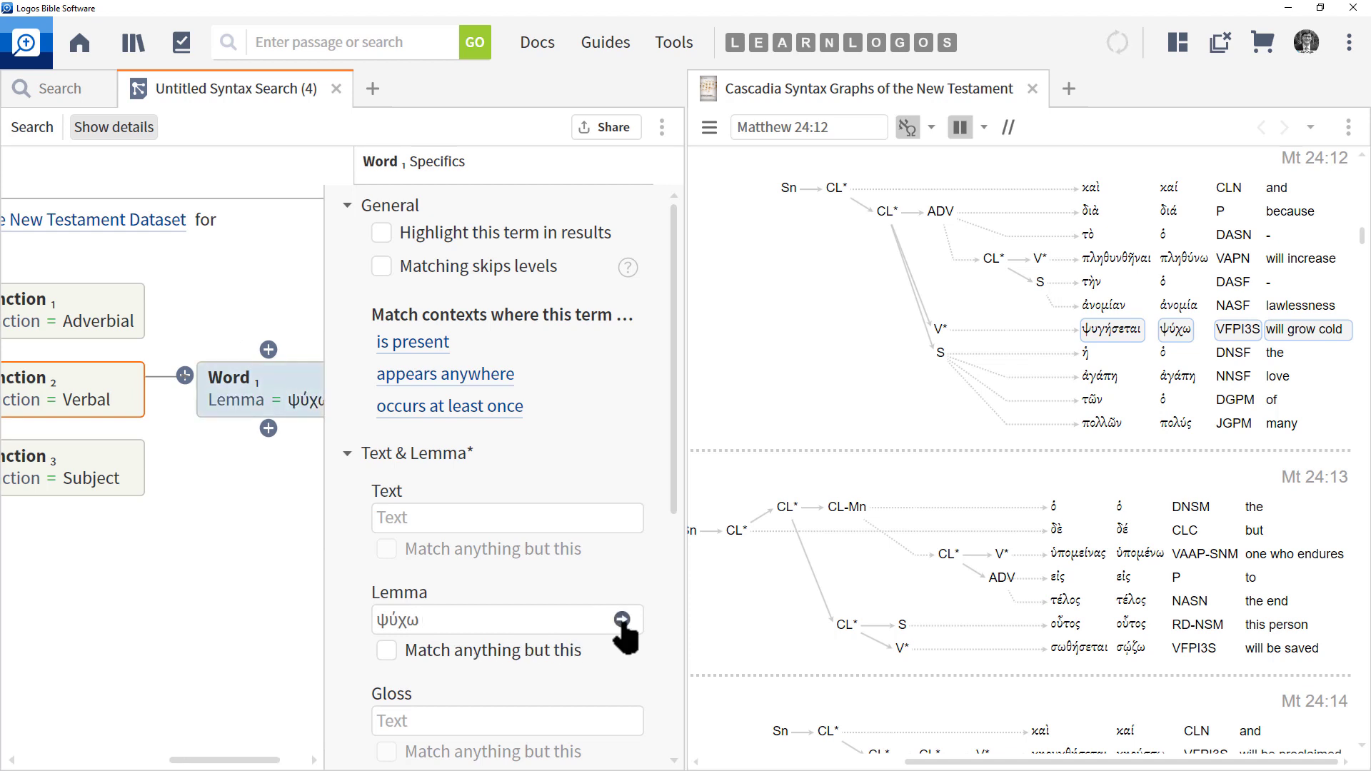
# Enable level skipping and results highlighting for the Word term, and turn off highlighting for the Verbal clause function
pyautogui.click(381, 265)
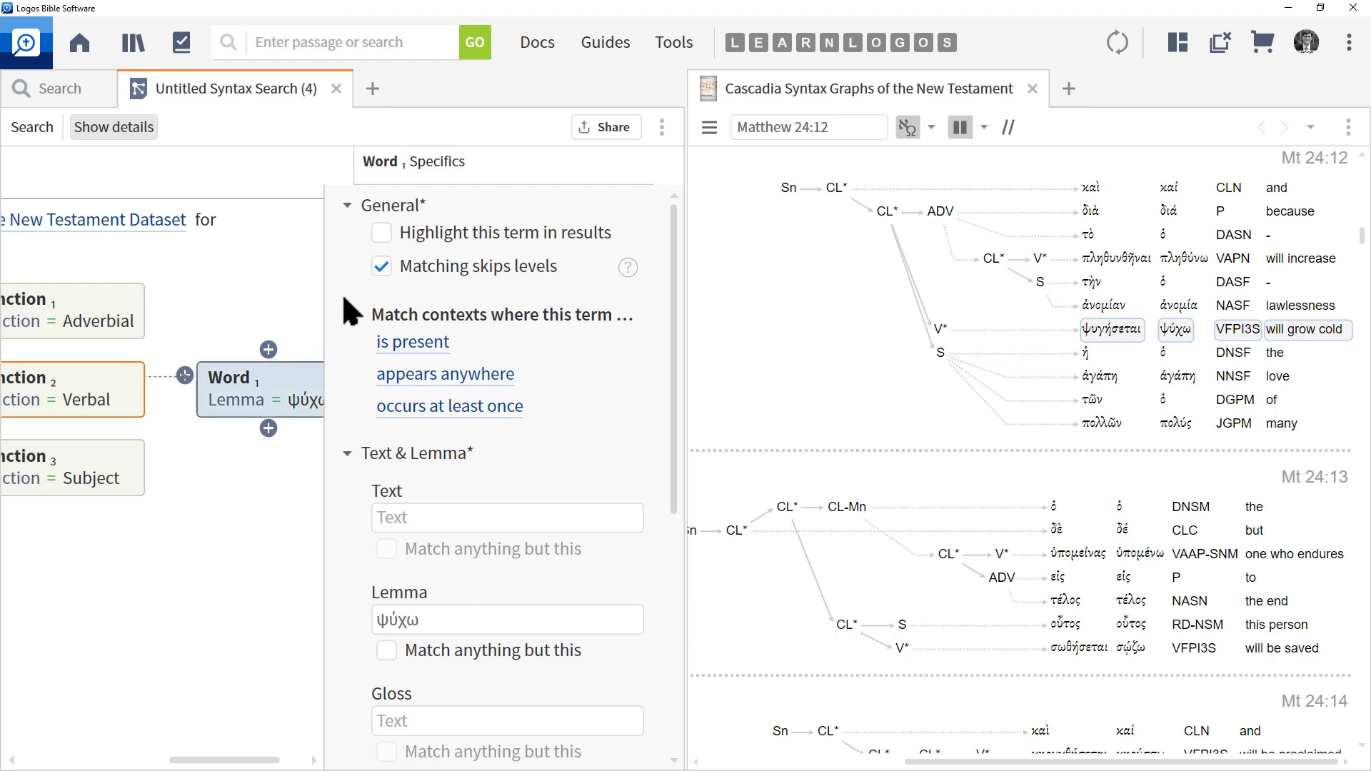
pyautogui.click(381, 233)
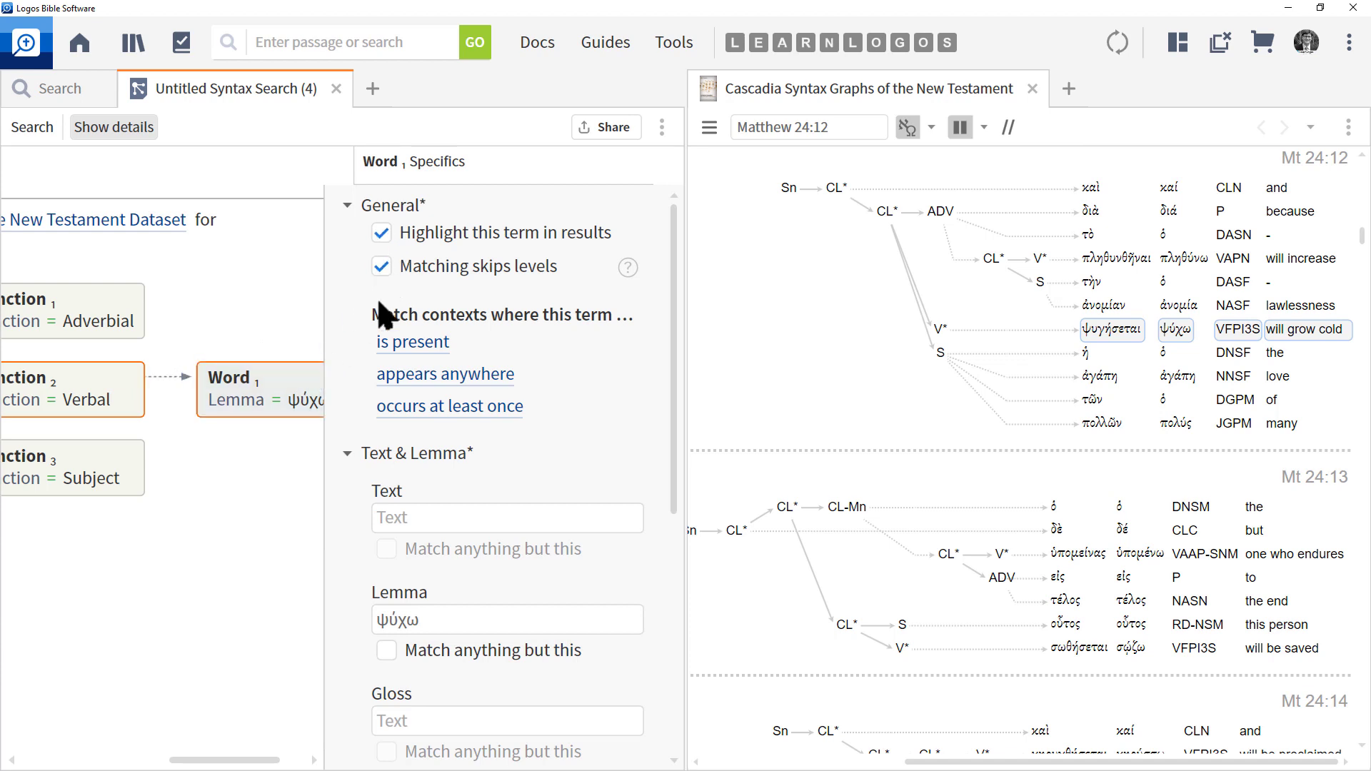
pyautogui.click(79, 401)
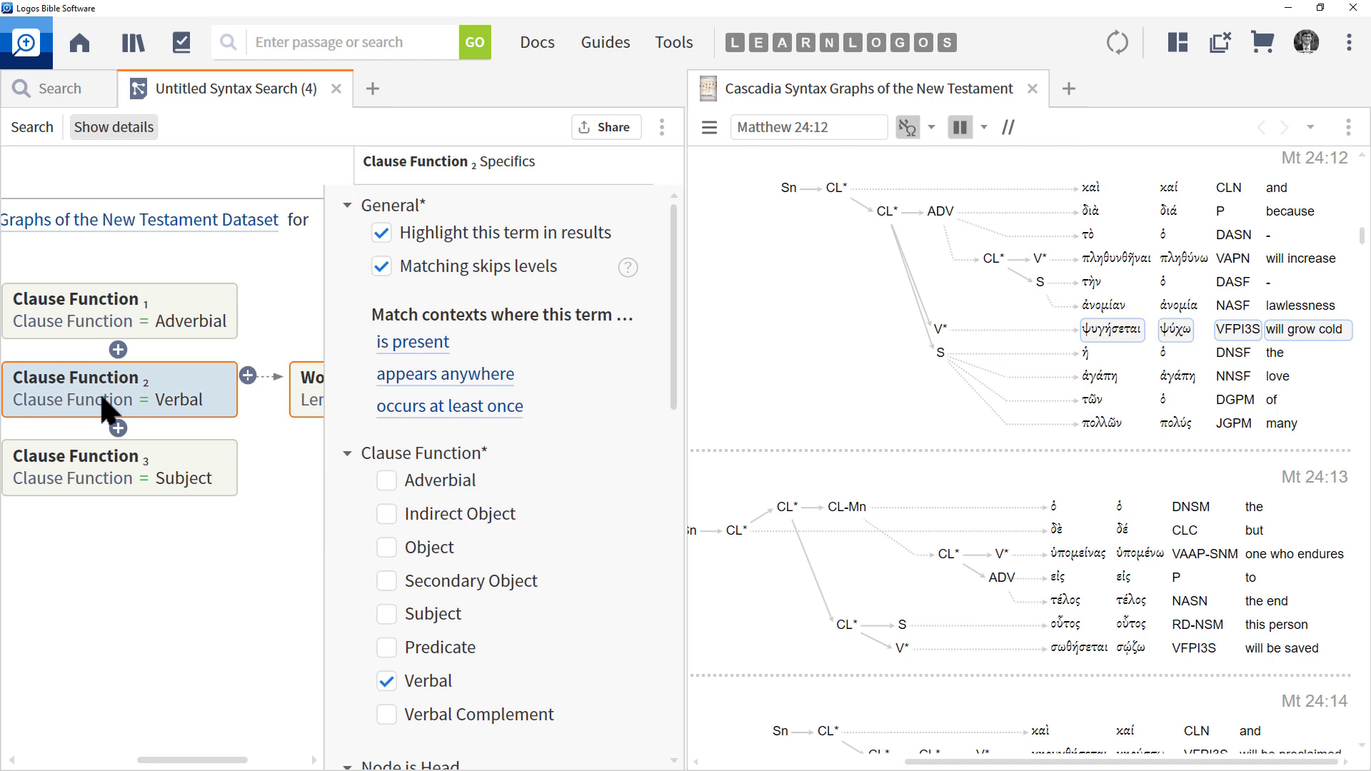
pyautogui.click(383, 234)
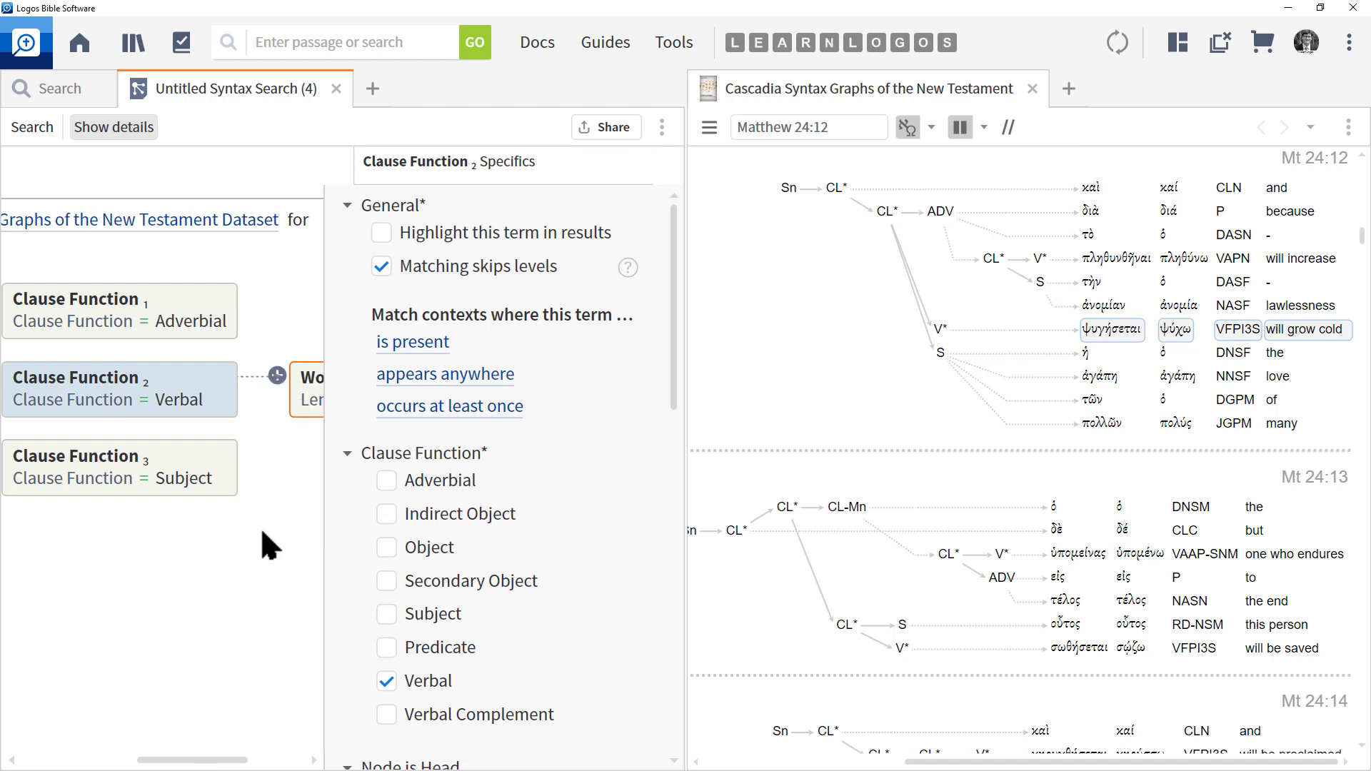
# Run the syntax search with the ψύχω Word term highlighted, review the matches, and close the results
pyautogui.click(25, 133)
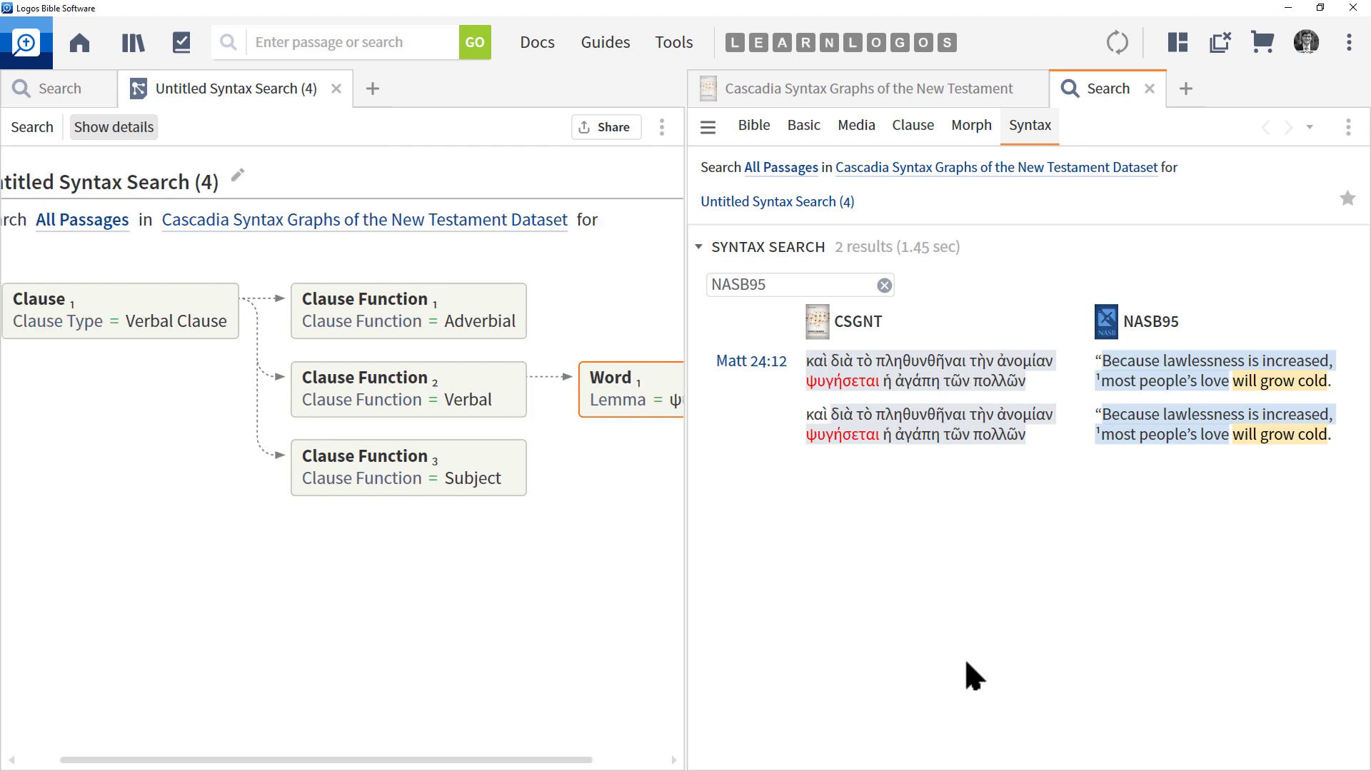
pyautogui.click(1150, 88)
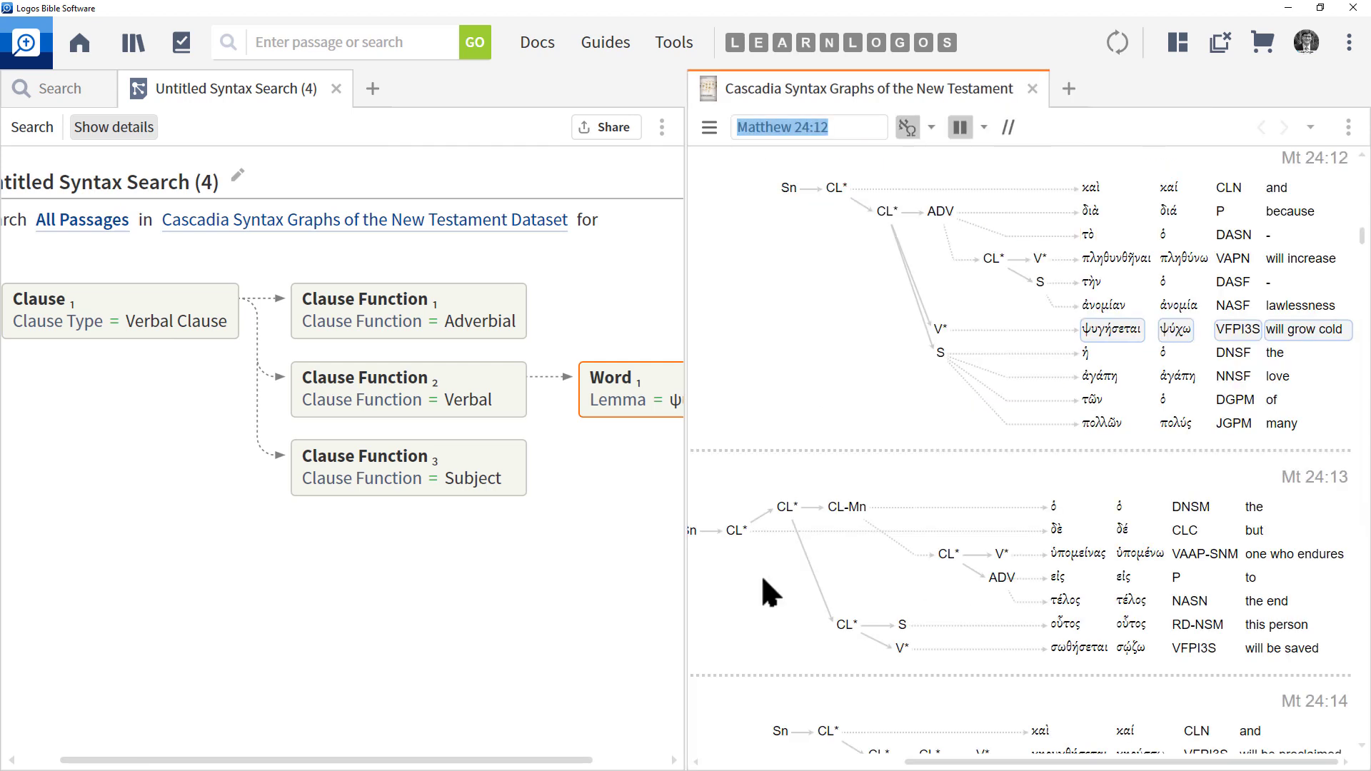
# Switch the search dataset to The Lexham Syntactic Greek New Testament and add a Word term
pyautogui.click(227, 234)
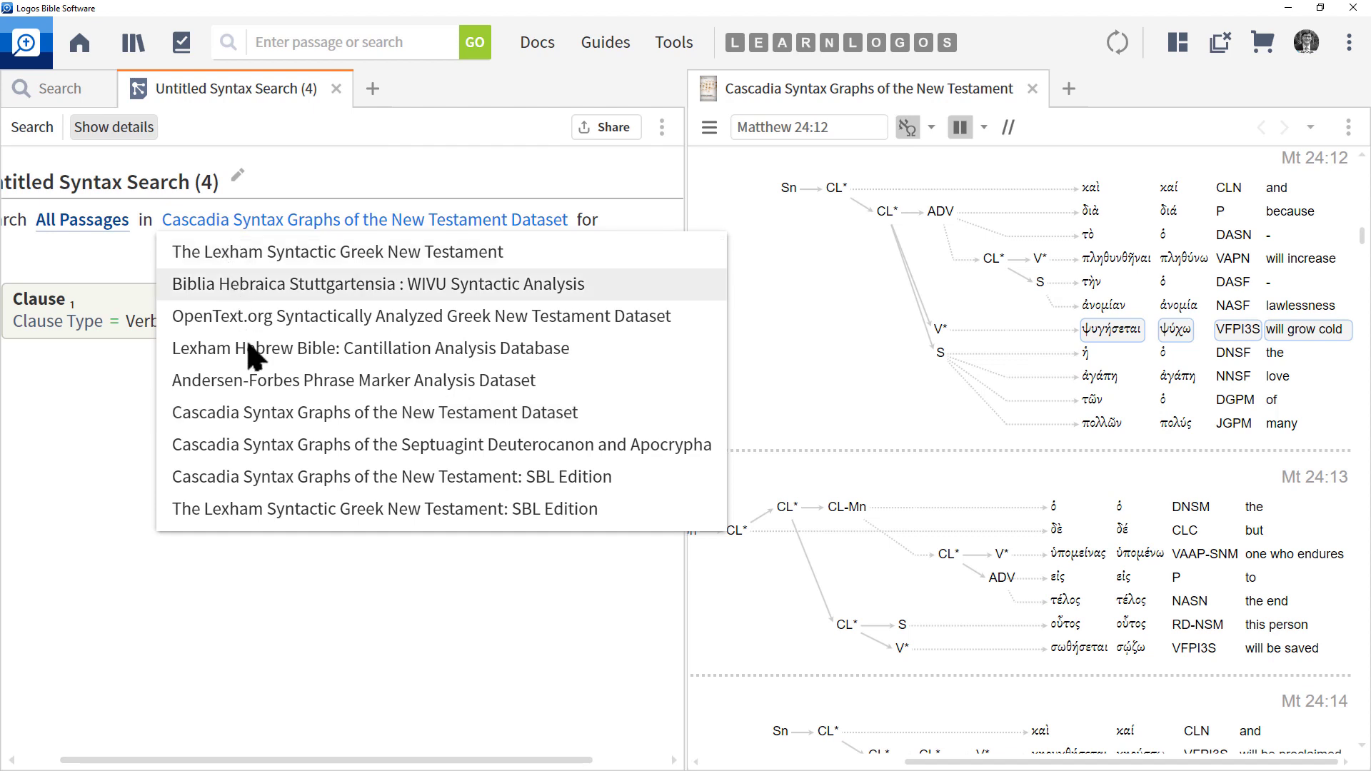
pyautogui.click(268, 257)
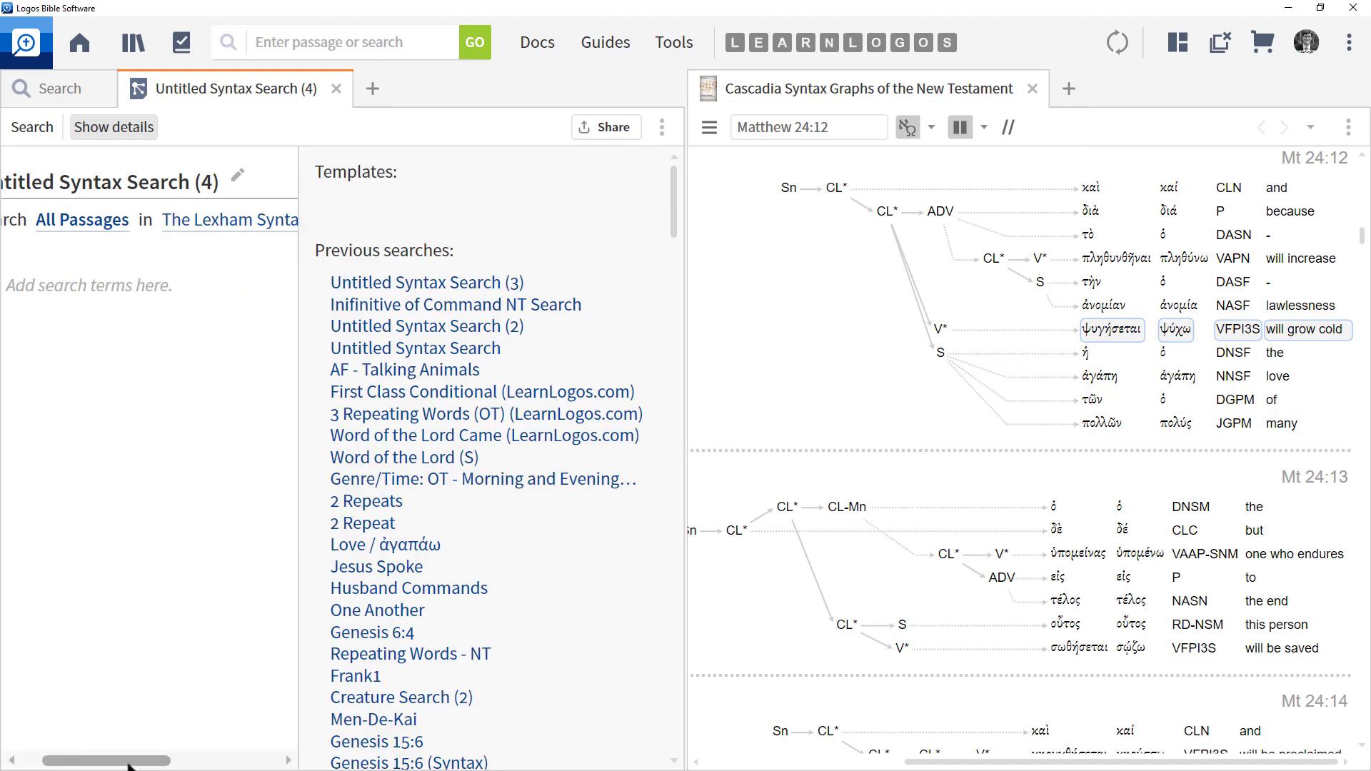
pyautogui.moveTo(129, 761); pyautogui.dragTo(107, 761)
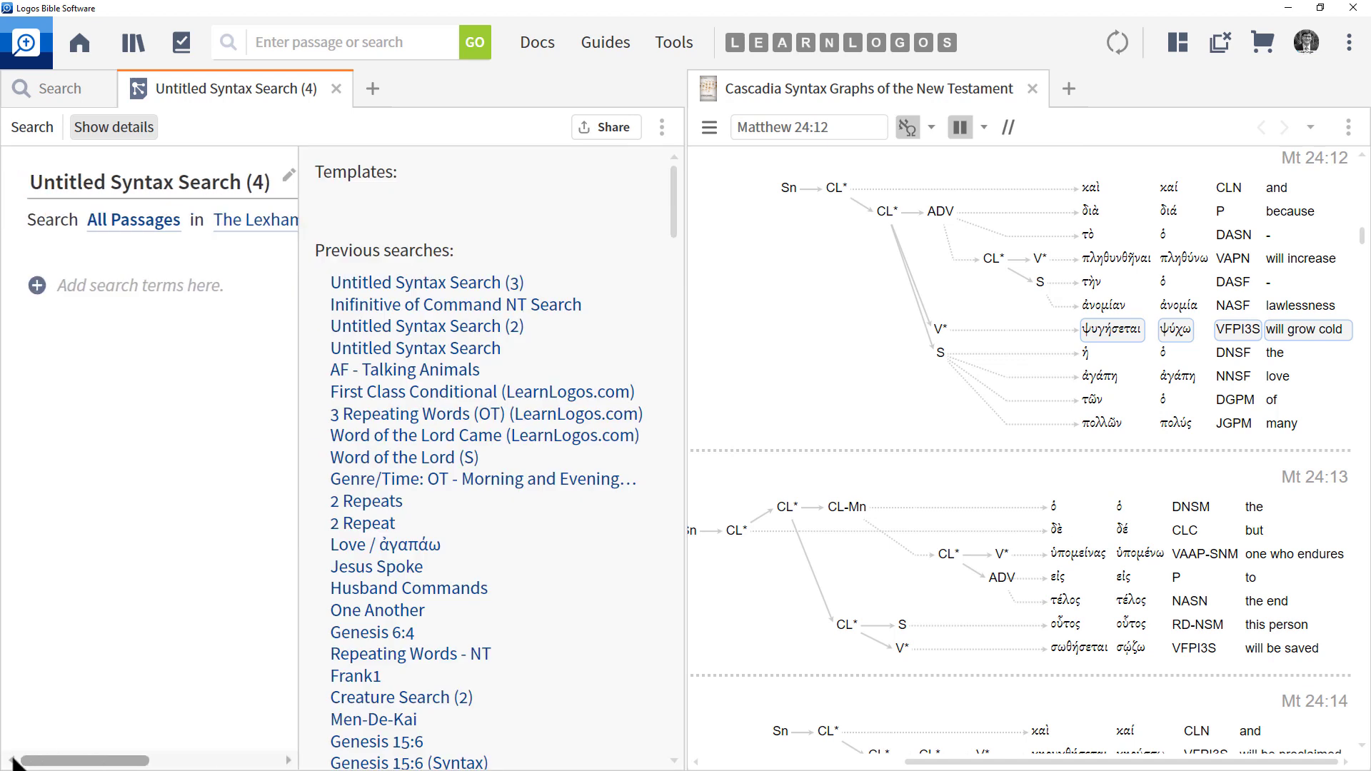
pyautogui.click(37, 285)
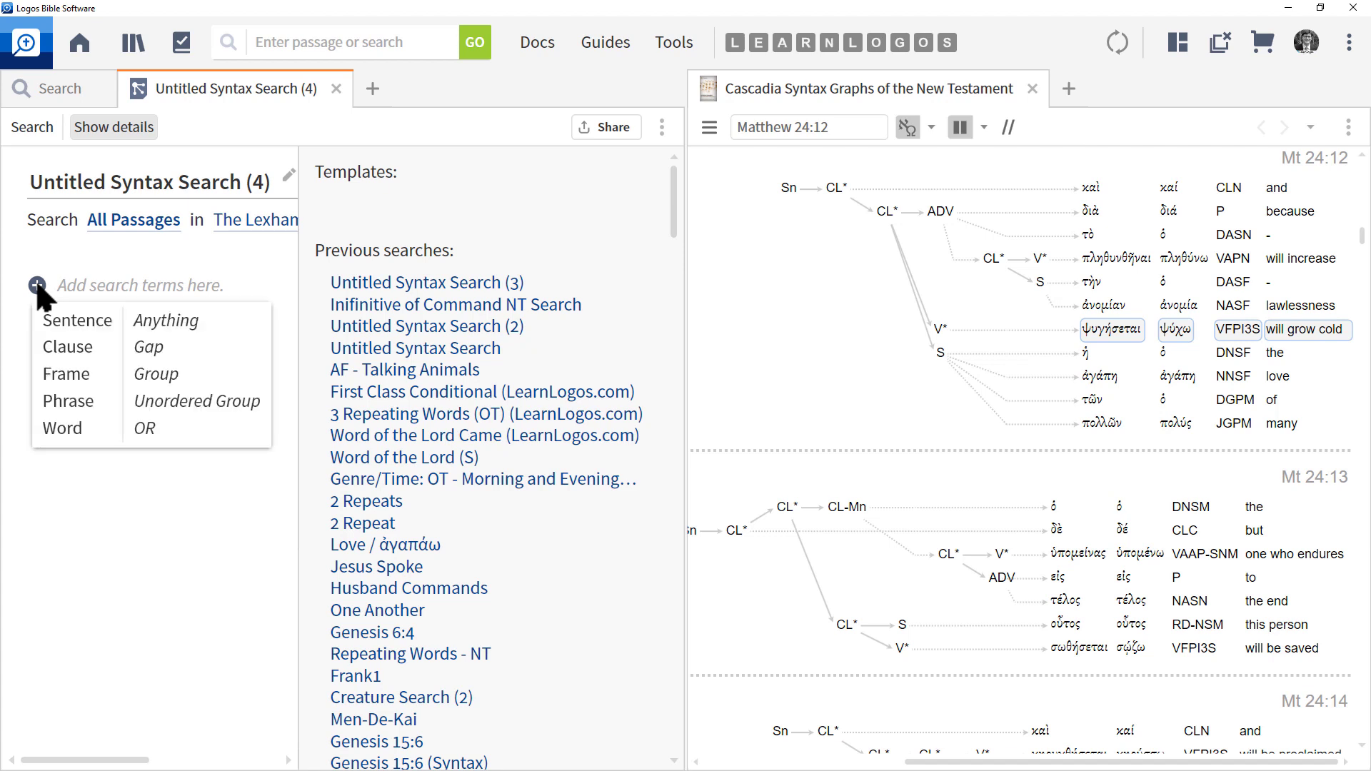
pyautogui.click(68, 430)
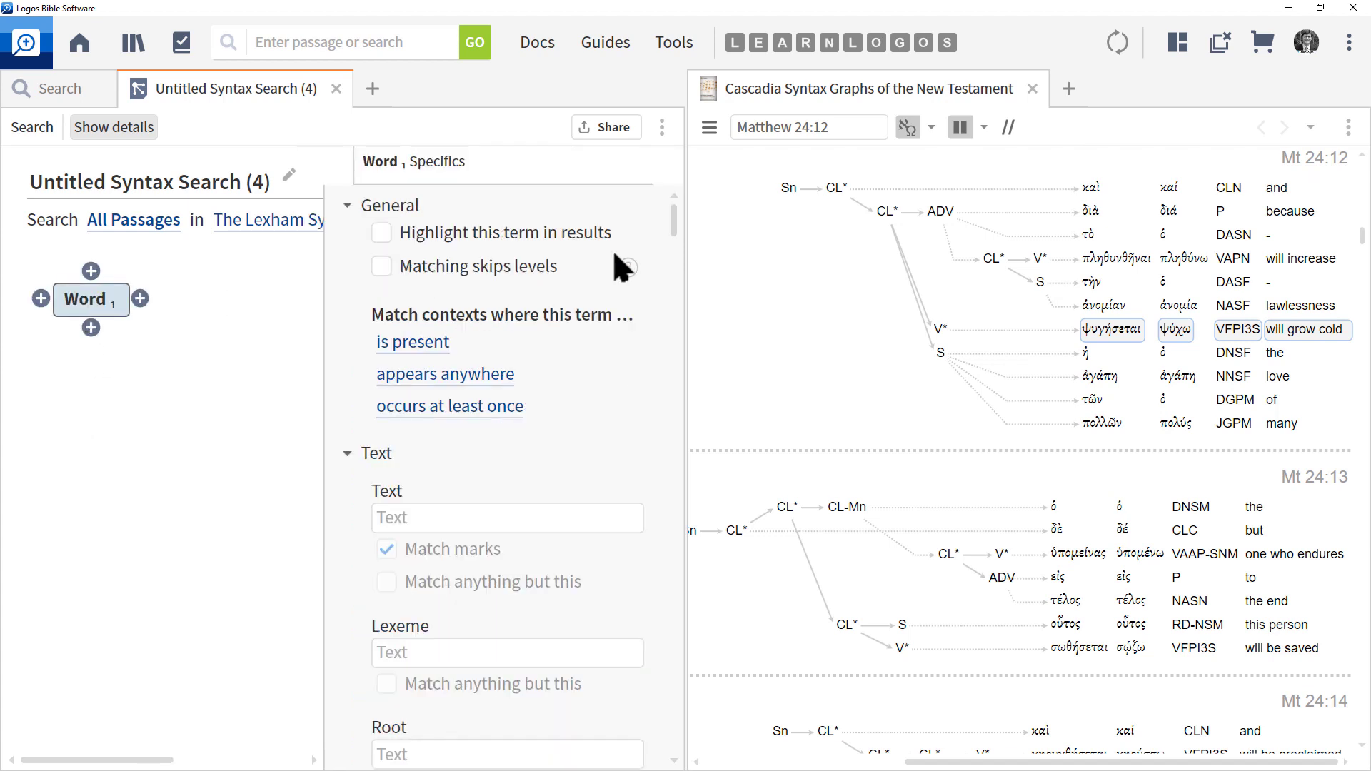
# Examine the Word term's Syntactic Force options, from subjects and objects through genitives and datives to subordinate clauses
pyautogui.moveTo(675, 227); pyautogui.dragTo(685, 294)
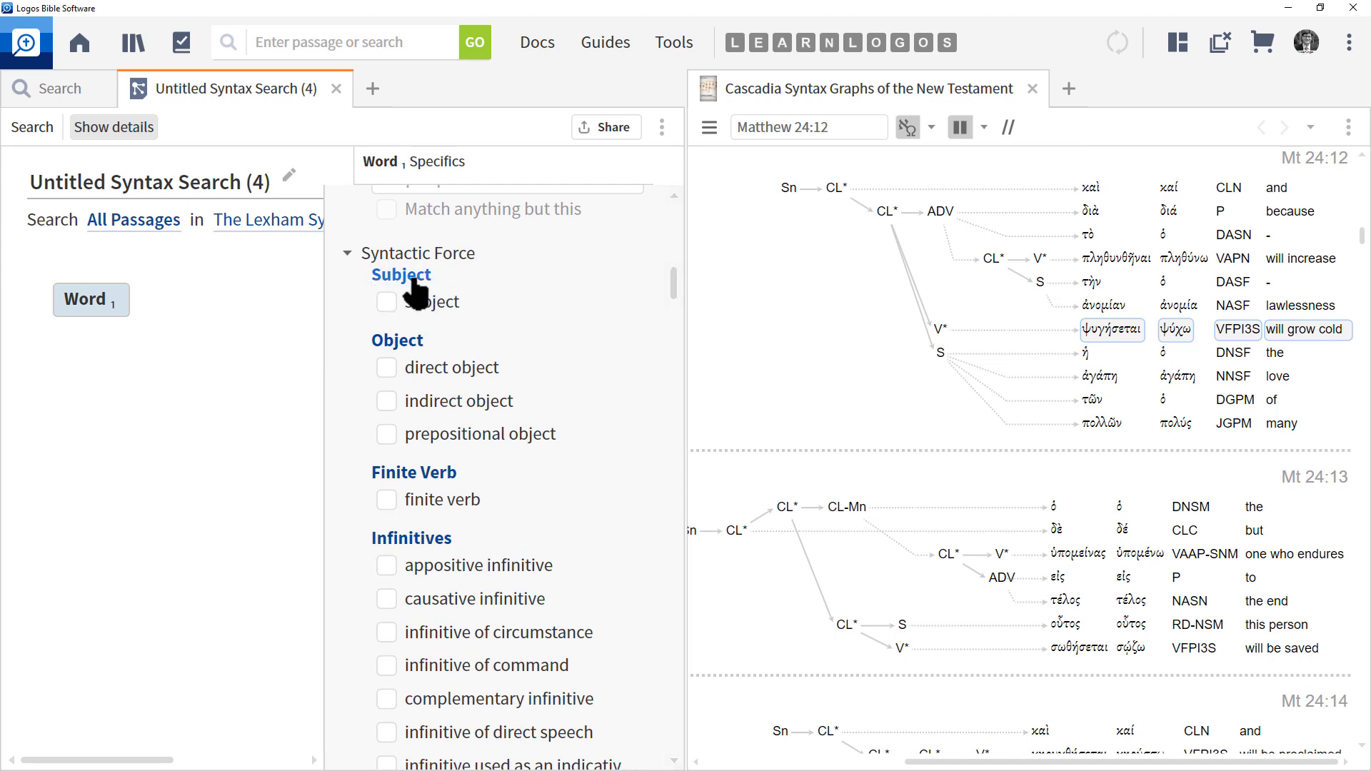
pyautogui.click(409, 346)
pyautogui.moveTo(678, 289); pyautogui.dragTo(657, 378)
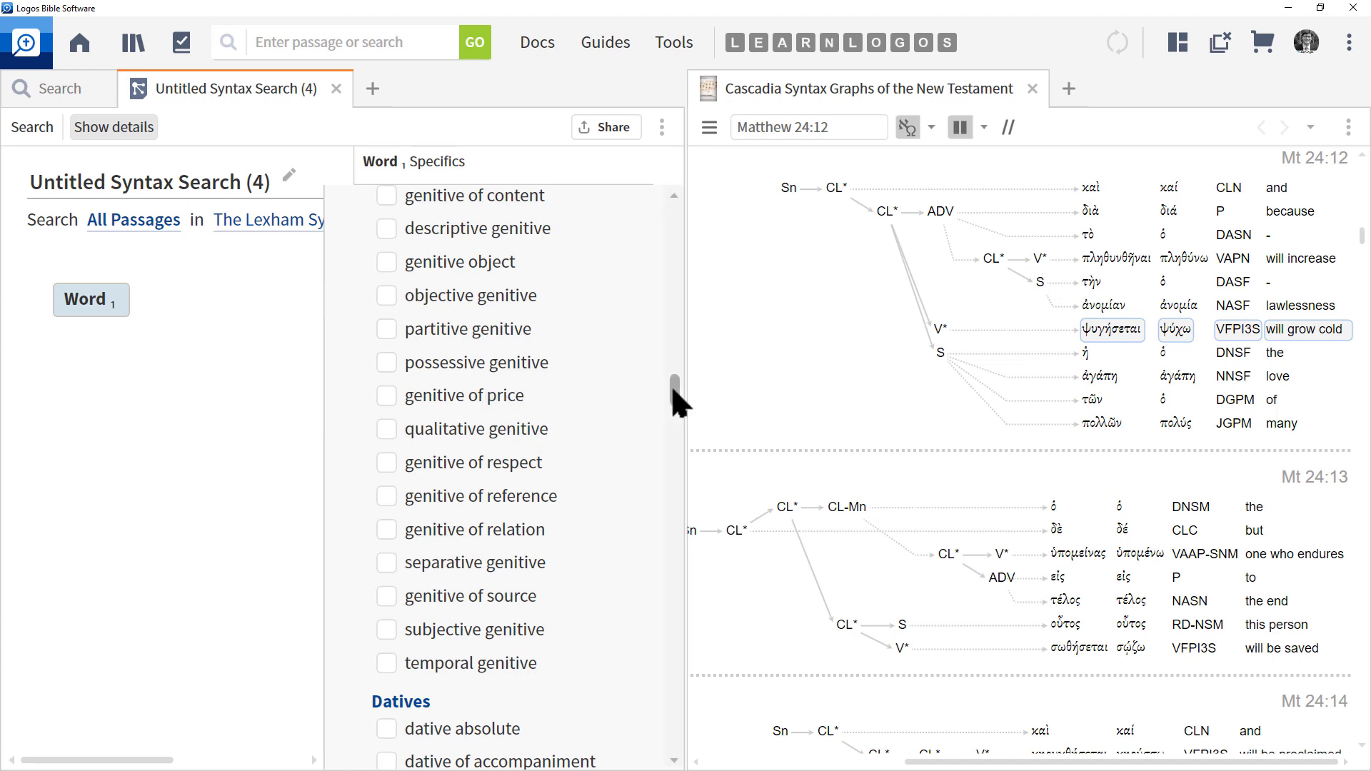
pyautogui.moveTo(672, 392); pyautogui.dragTo(680, 736)
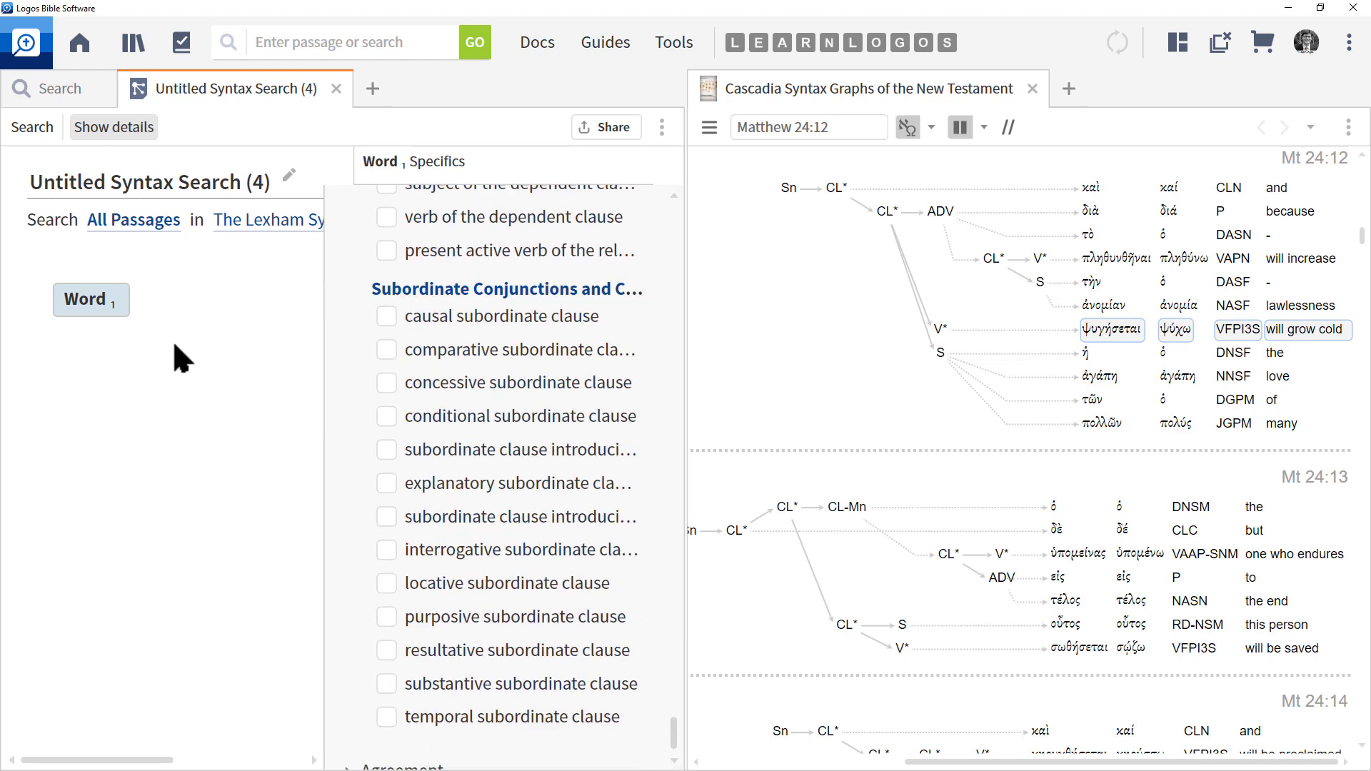
# Switch the search dataset to the Andersen-Forbes Phrase Marker Analysis Dataset and add a Segment term
pyautogui.click(250, 220)
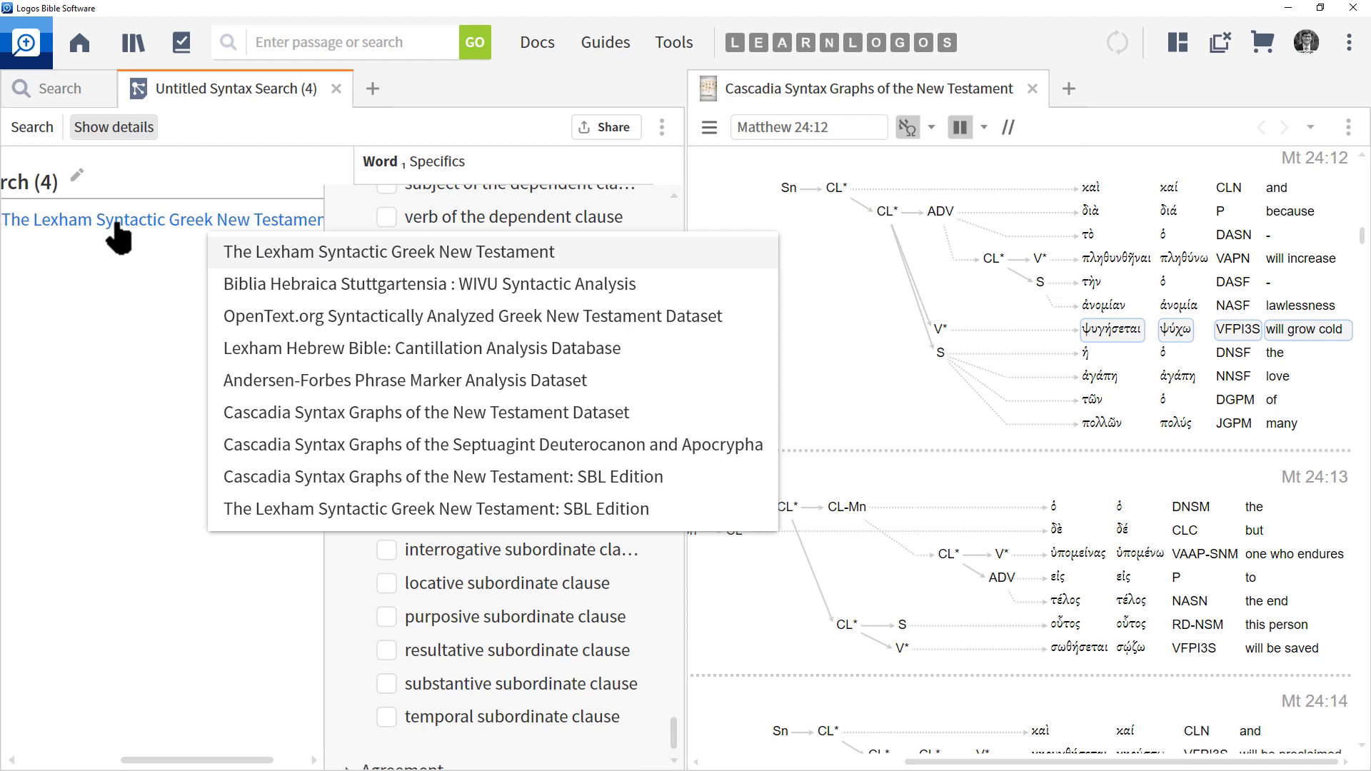
pyautogui.click(280, 386)
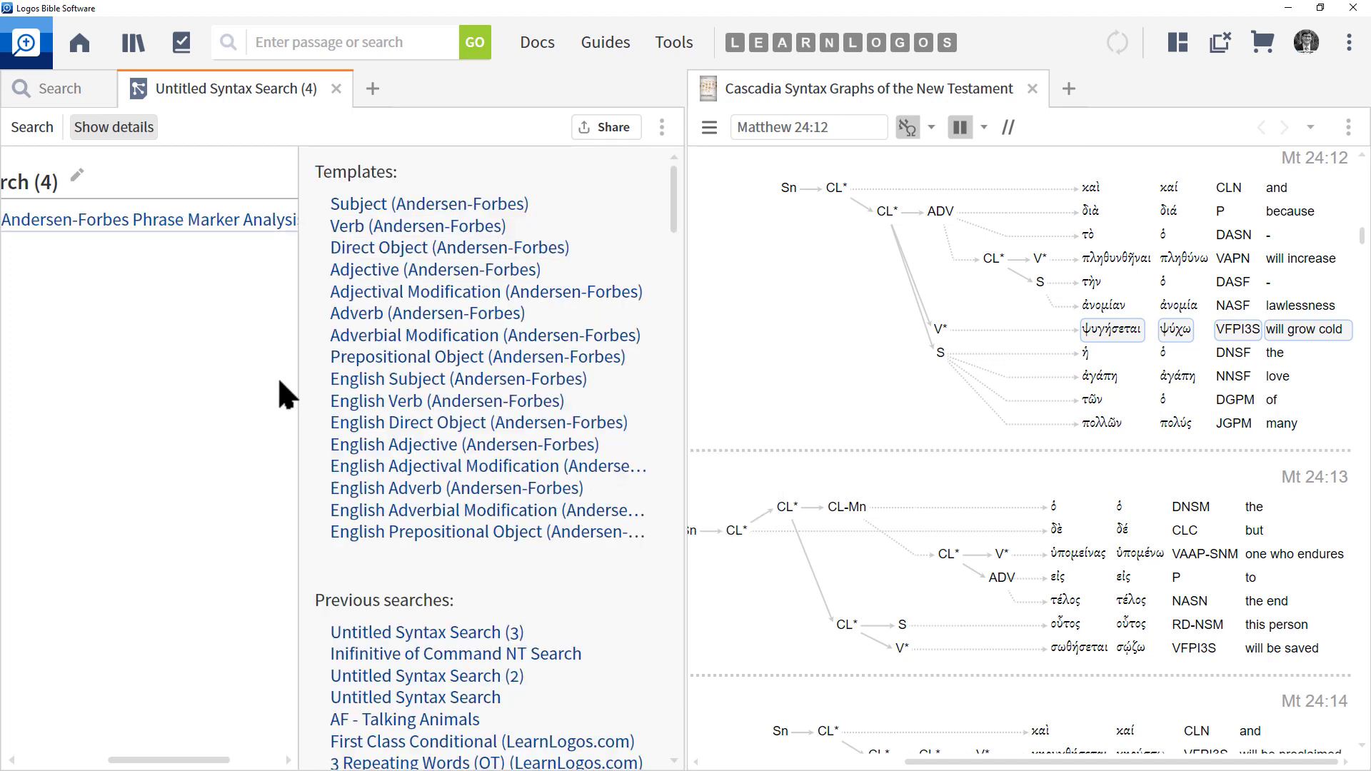
pyautogui.click(13, 761)
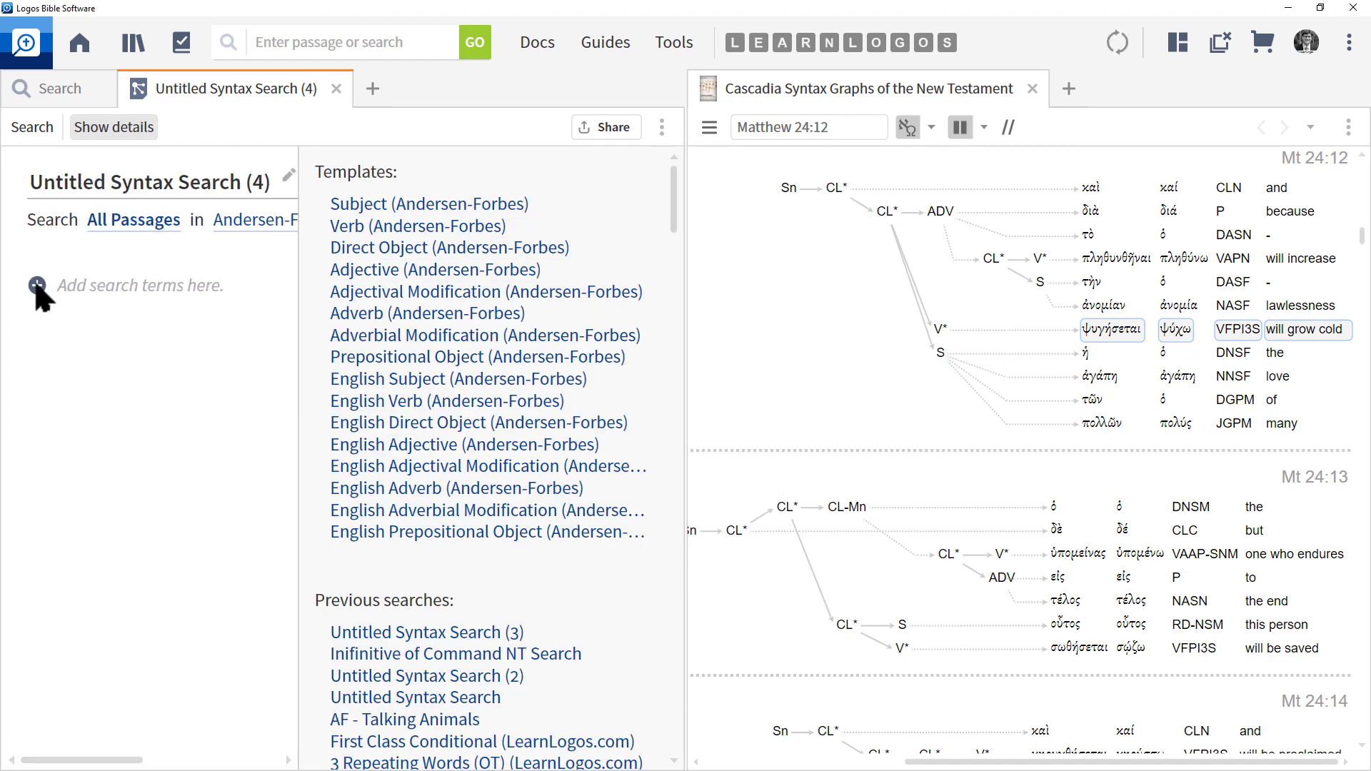
pyautogui.click(37, 286)
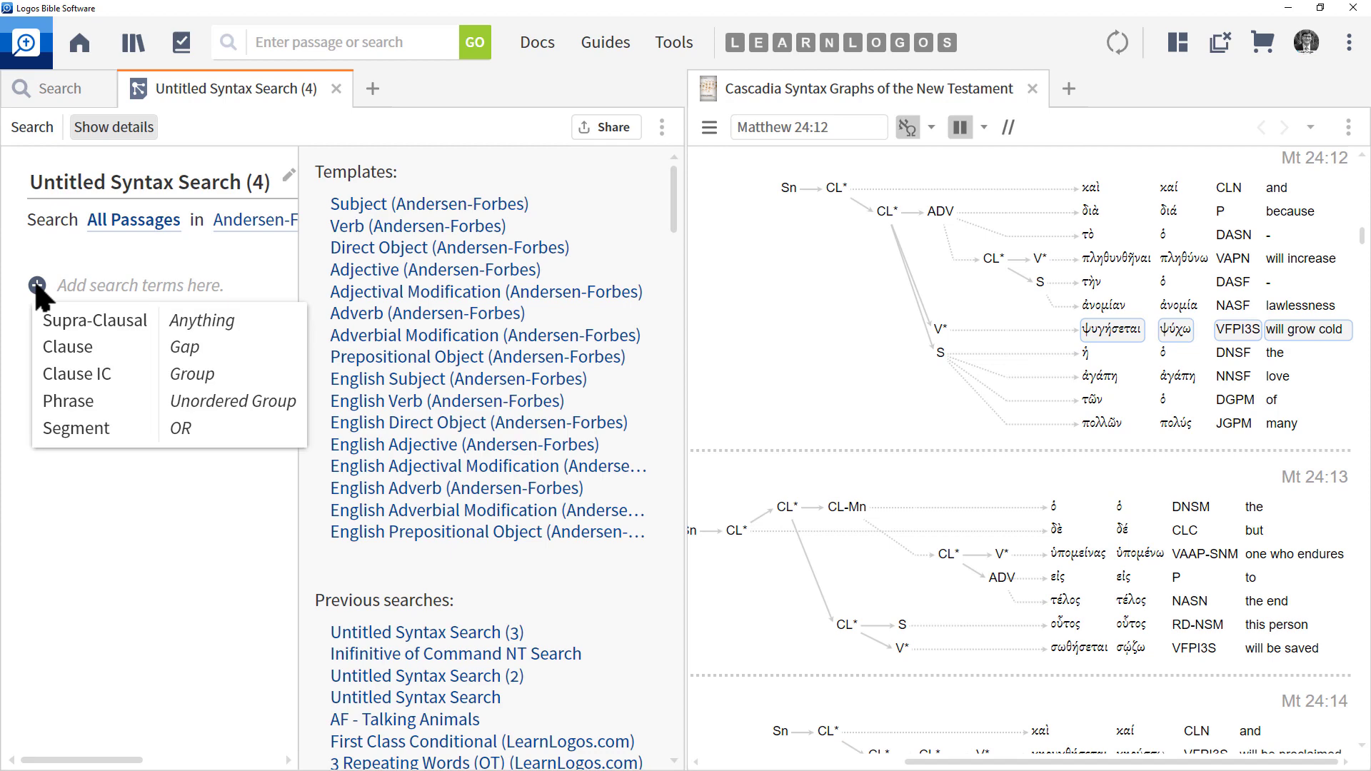
pyautogui.click(77, 429)
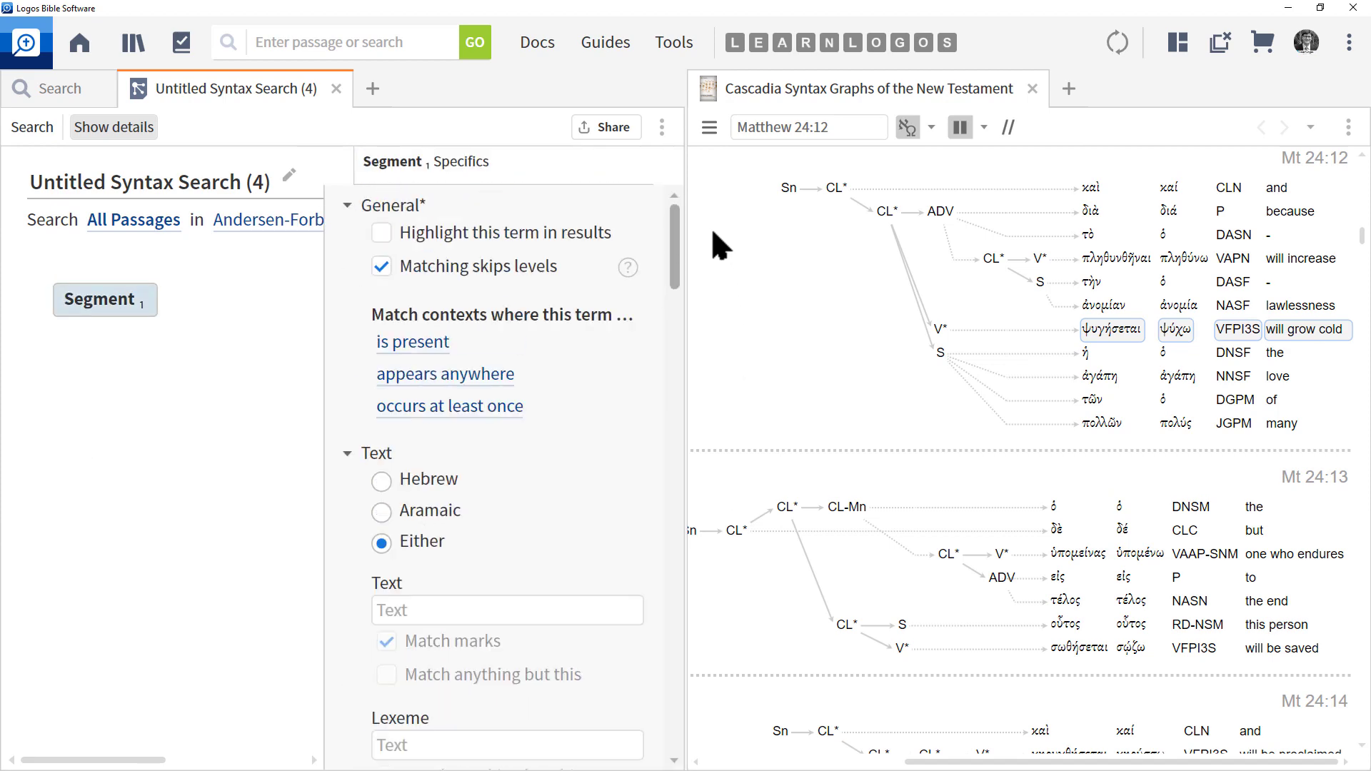
# Examine the Segment term's Text Type and Source options, including the speech categories and the Mowinkel (Jeremiah) sources
pyautogui.scroll(-8, 648, 323)
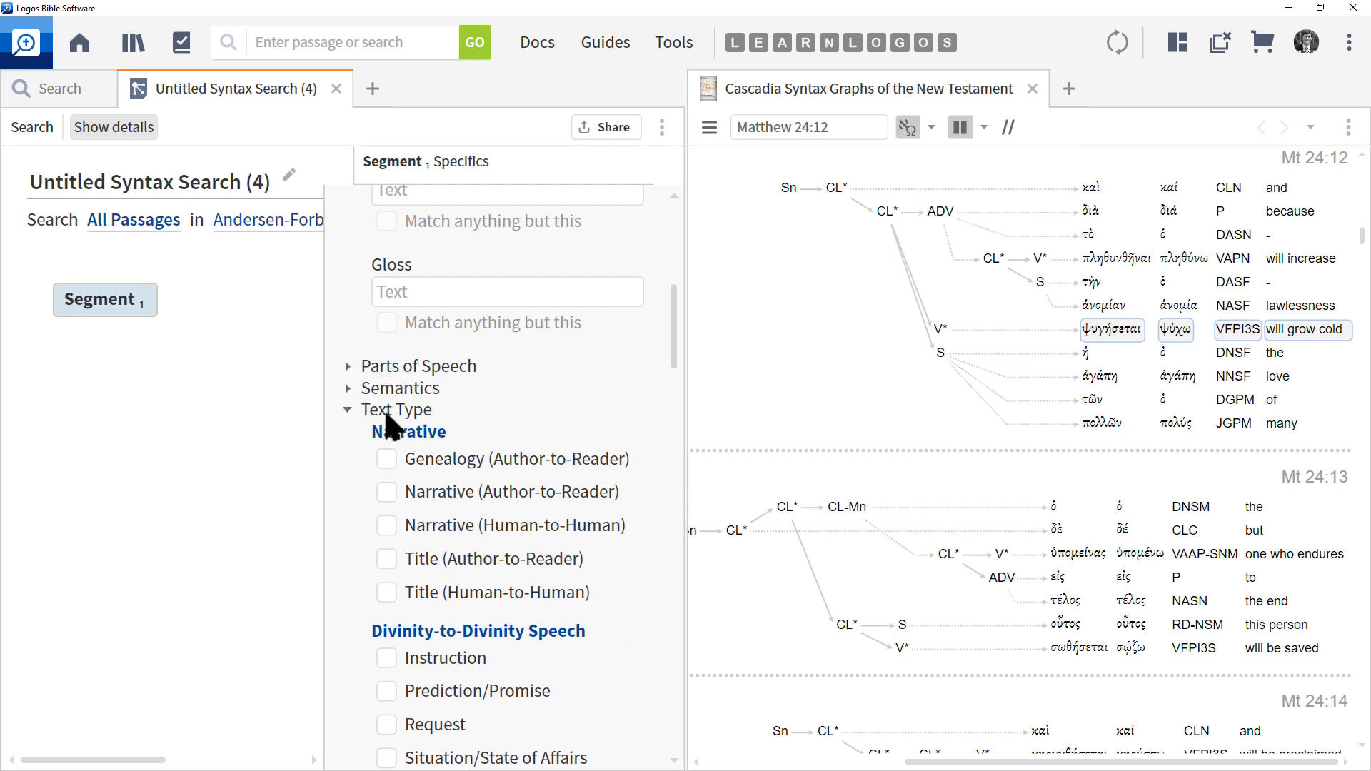
pyautogui.moveTo(678, 348); pyautogui.dragTo(679, 361)
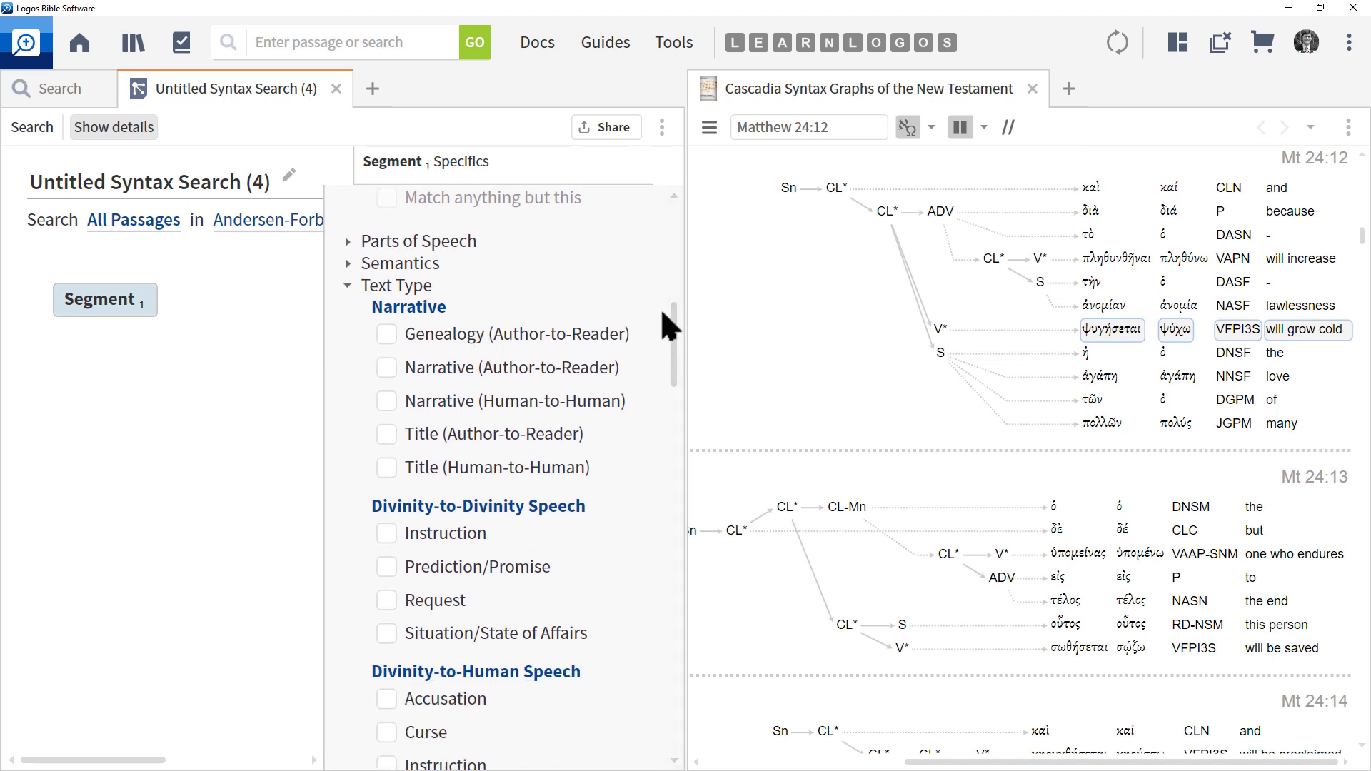
pyautogui.moveTo(673, 343); pyautogui.dragTo(662, 561)
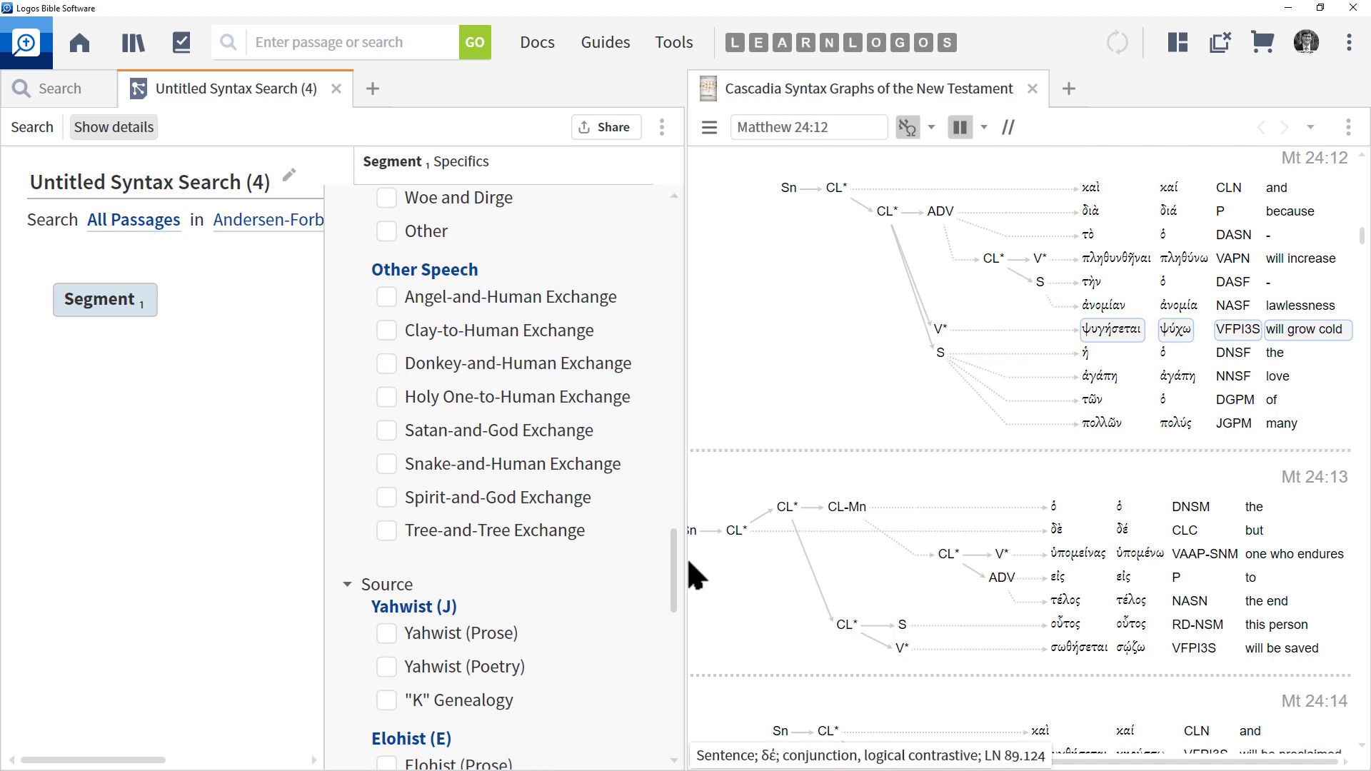
pyautogui.moveTo(678, 559); pyautogui.dragTo(689, 679)
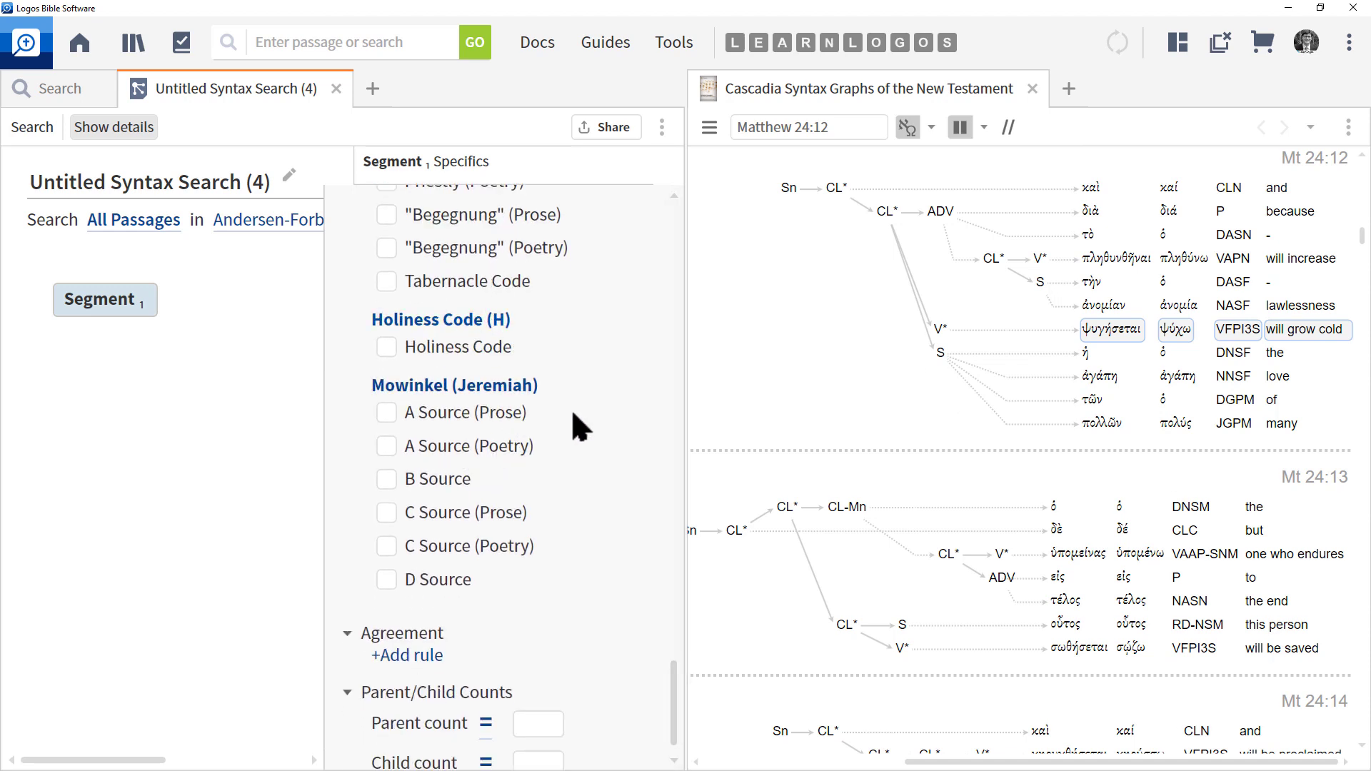
pyautogui.moveTo(668, 677); pyautogui.dragTo(659, 217)
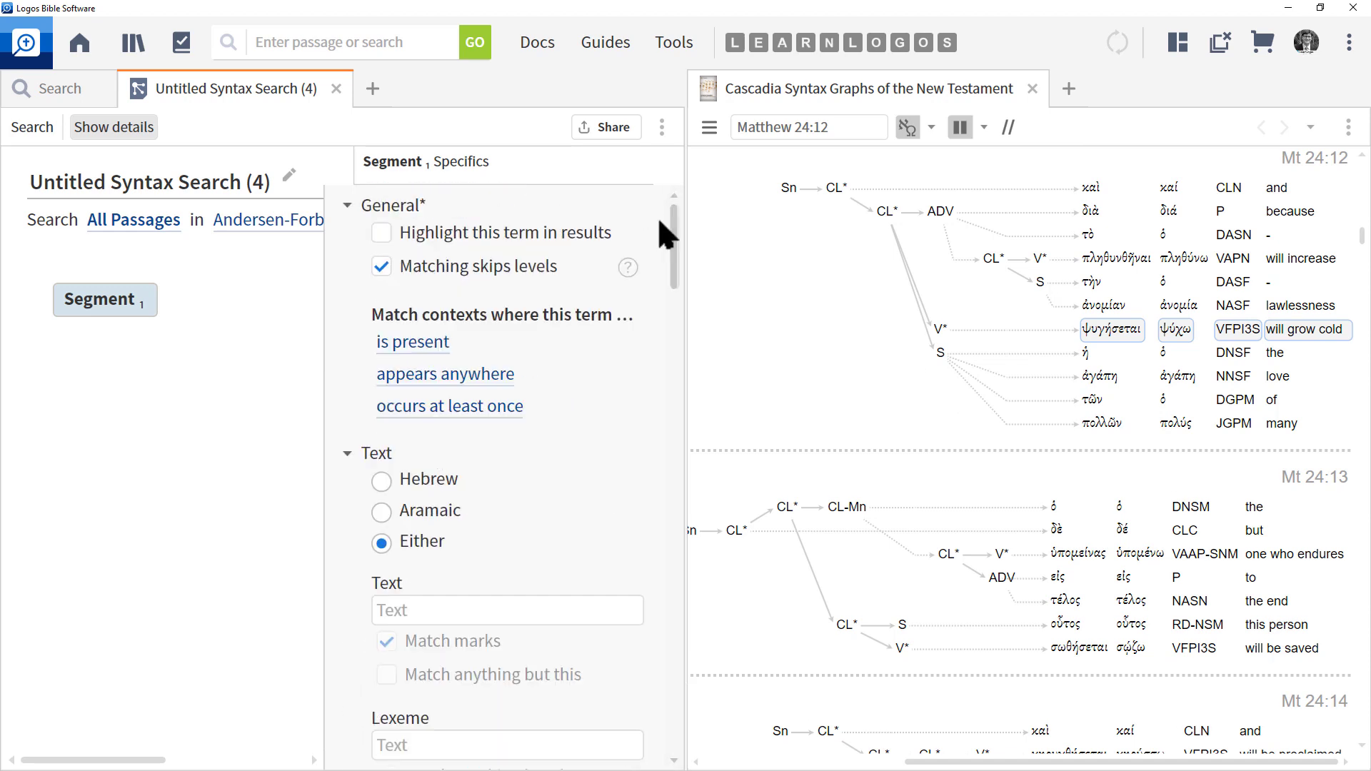
# Switch the search dataset to Lexham Hebrew Bible: Cantillation Analysis Database and check which search term types it offers
pyautogui.click(248, 221)
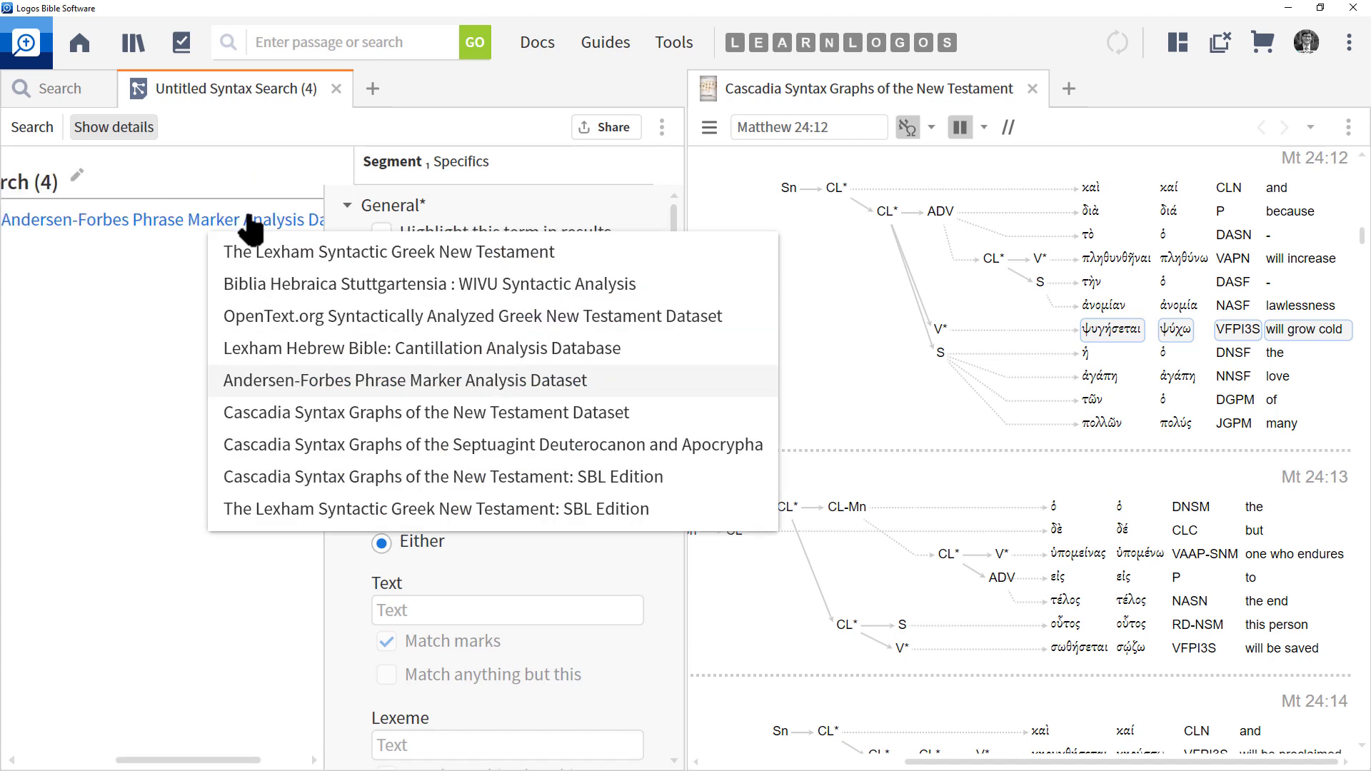
pyautogui.click(309, 350)
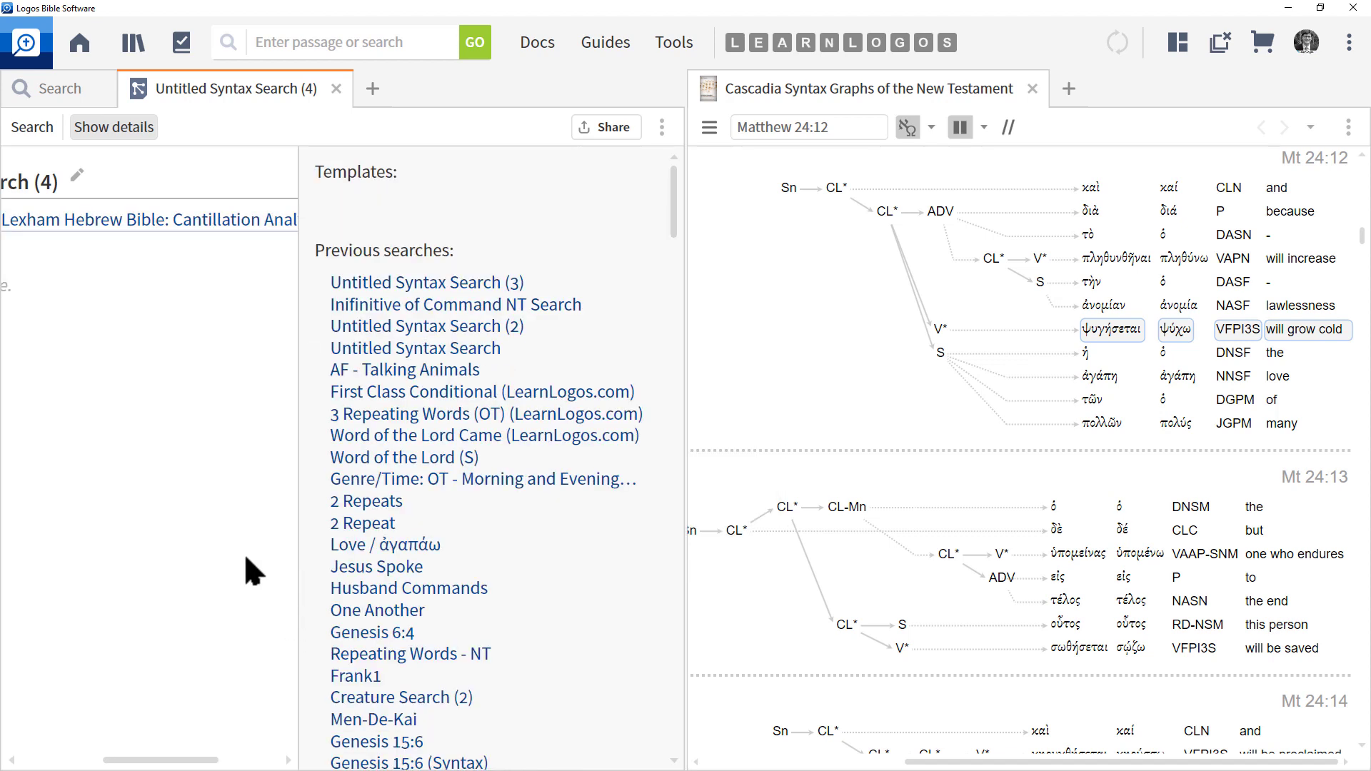
pyautogui.moveTo(177, 761); pyautogui.dragTo(17, 760)
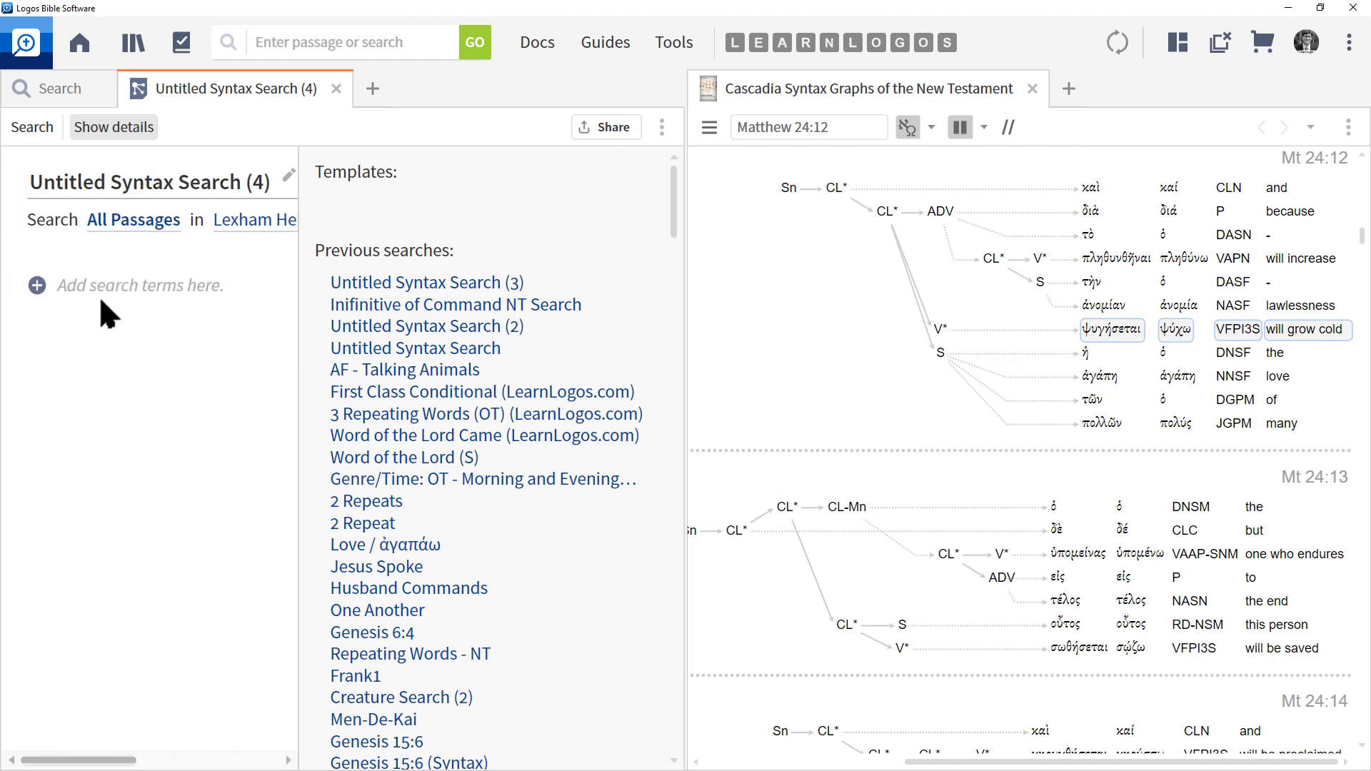
pyautogui.click(38, 285)
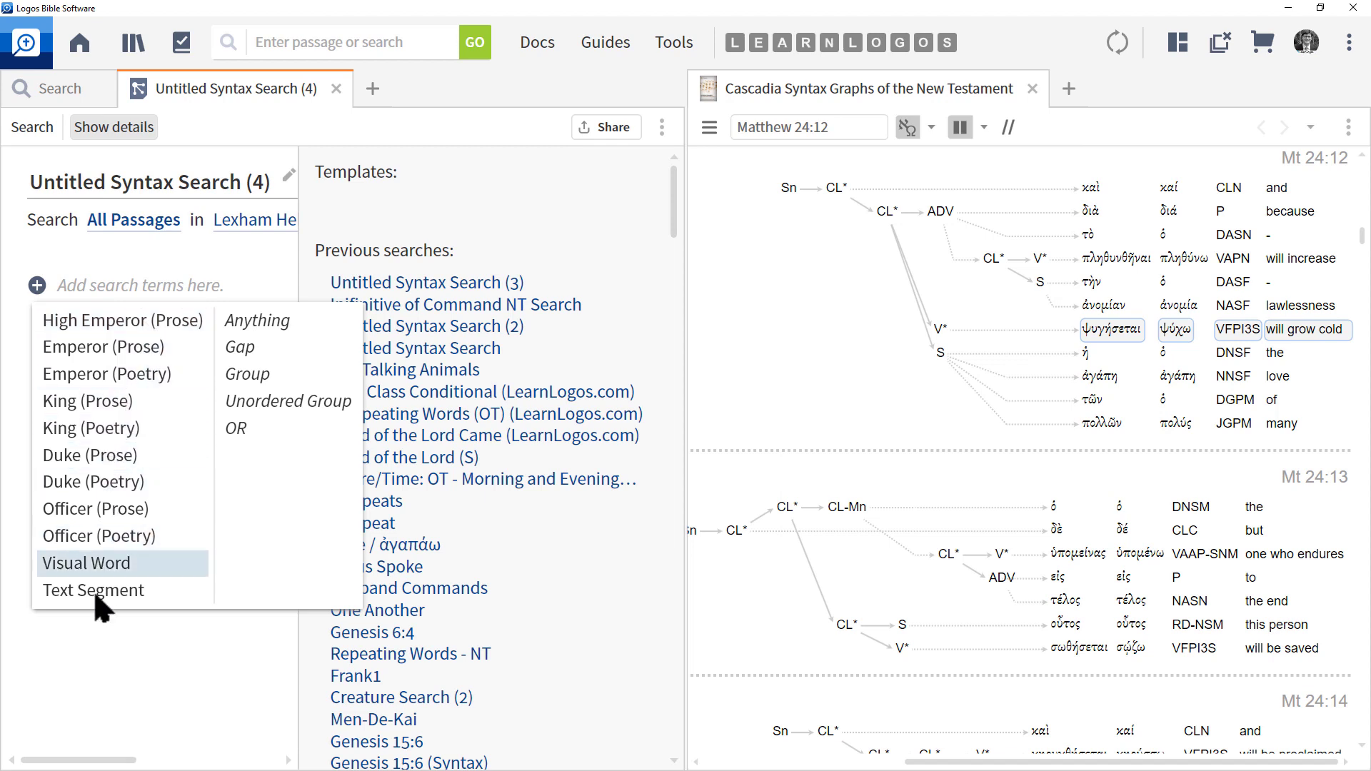
pyautogui.click(112, 671)
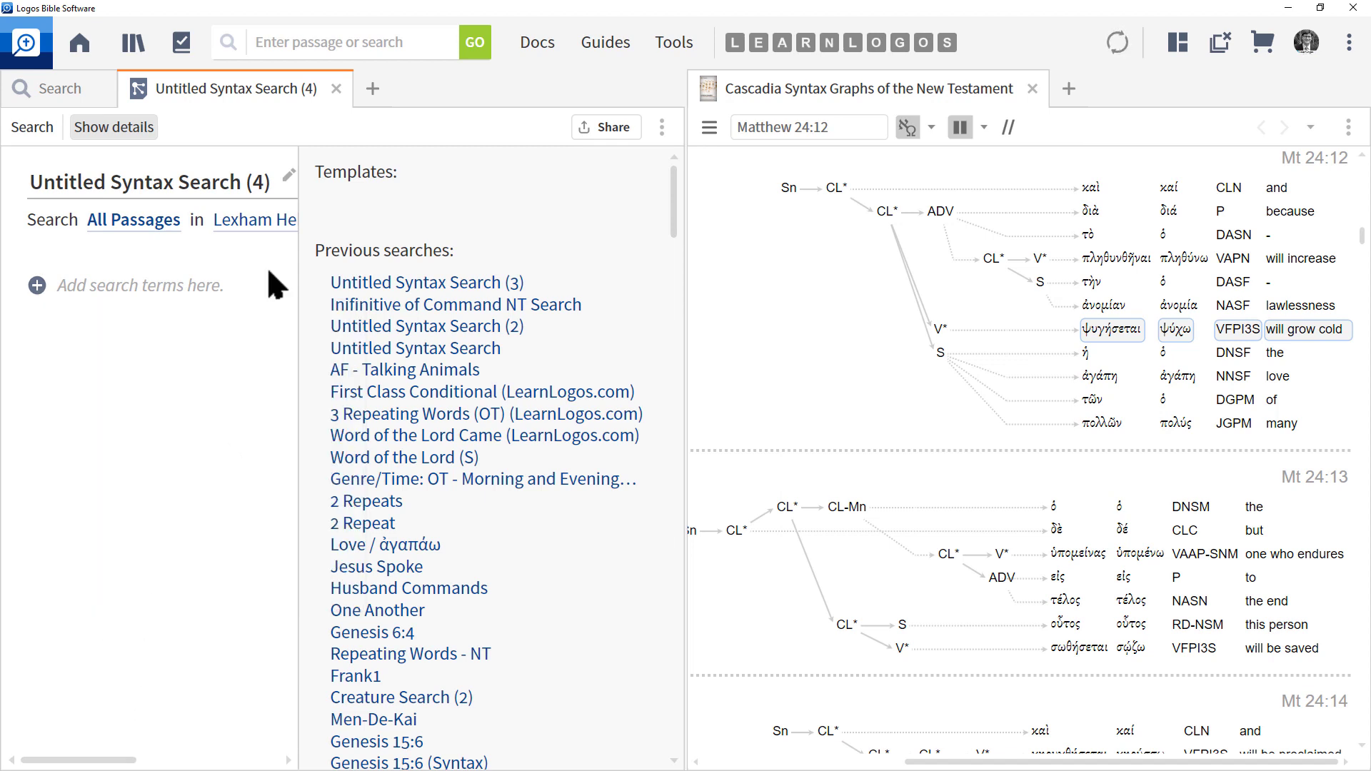
# Find the Lexham Hebrew Bible: Cantillation Analysis Graphs in the library by searching for "cantillation" and open it at Genesis 1:1
pyautogui.click(140, 53)
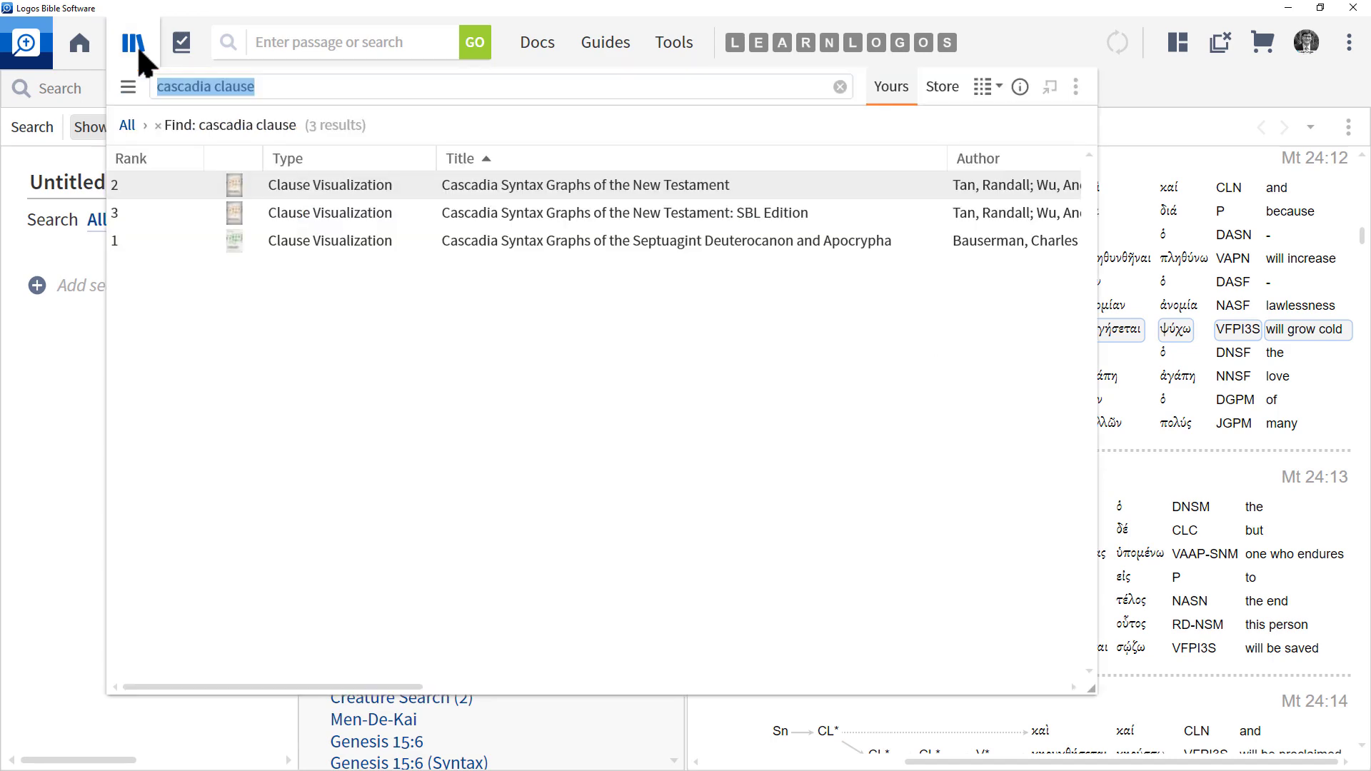
pyautogui.write('CANTIllation')
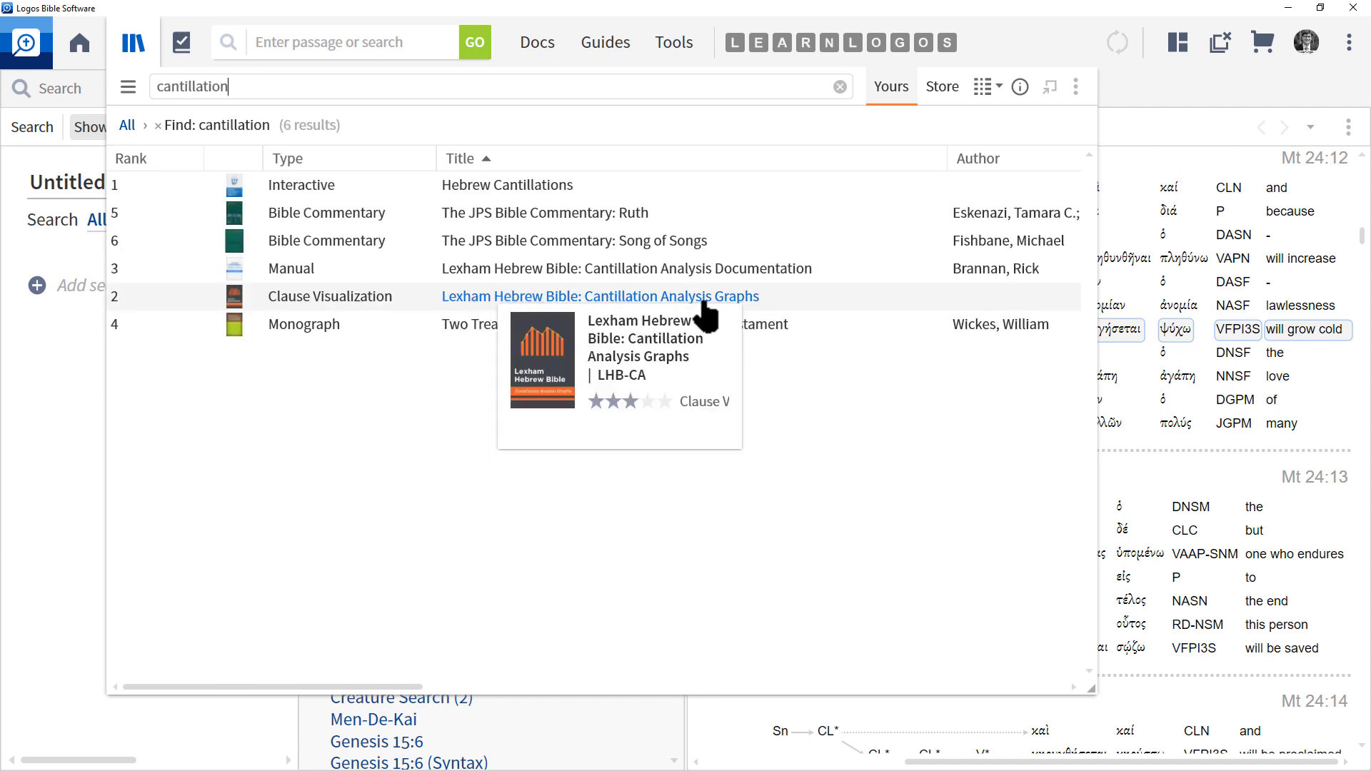
pyautogui.click(608, 297)
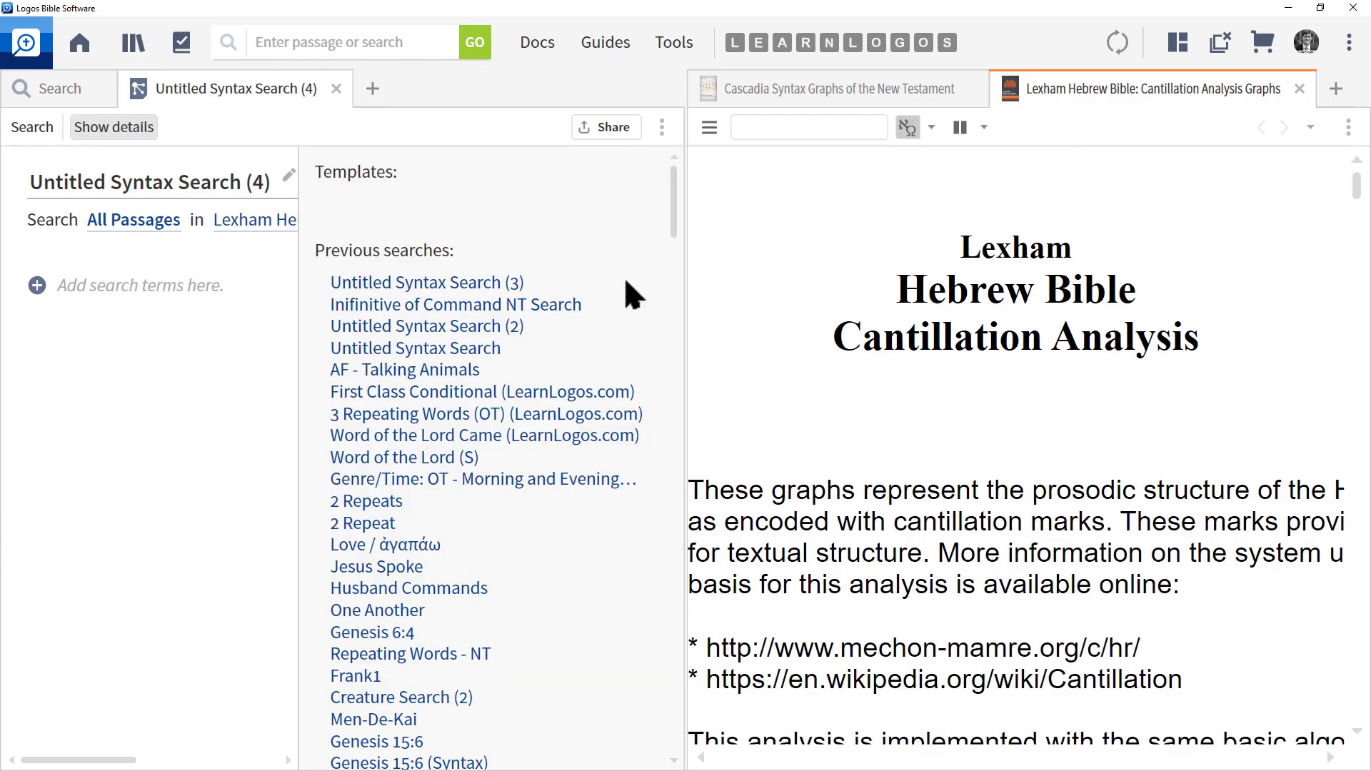
pyautogui.click(1349, 127)
pyautogui.click(1024, 164)
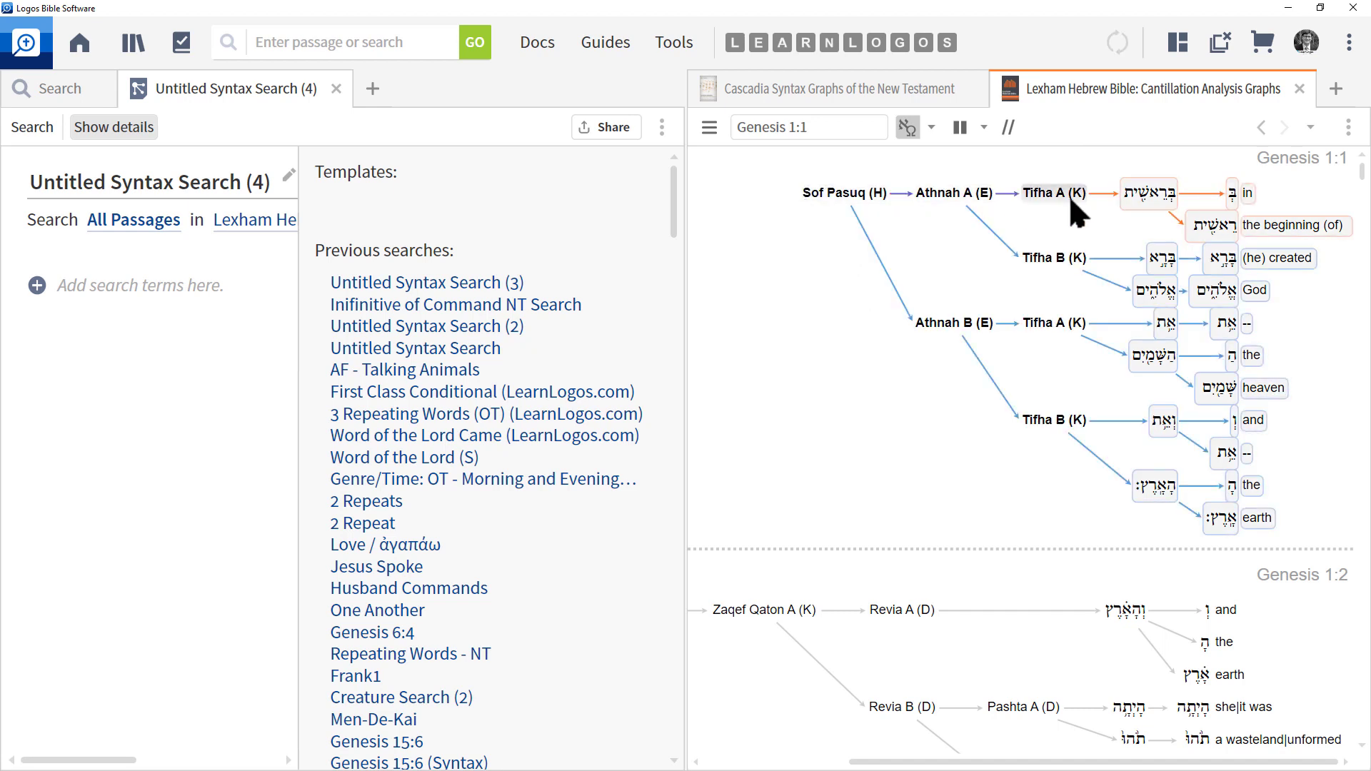
# Compare the cantillation search term types, from High Emperor (Prose) to Text Segment, with the graph labels in Genesis 1:1–2
pyautogui.click(33, 291)
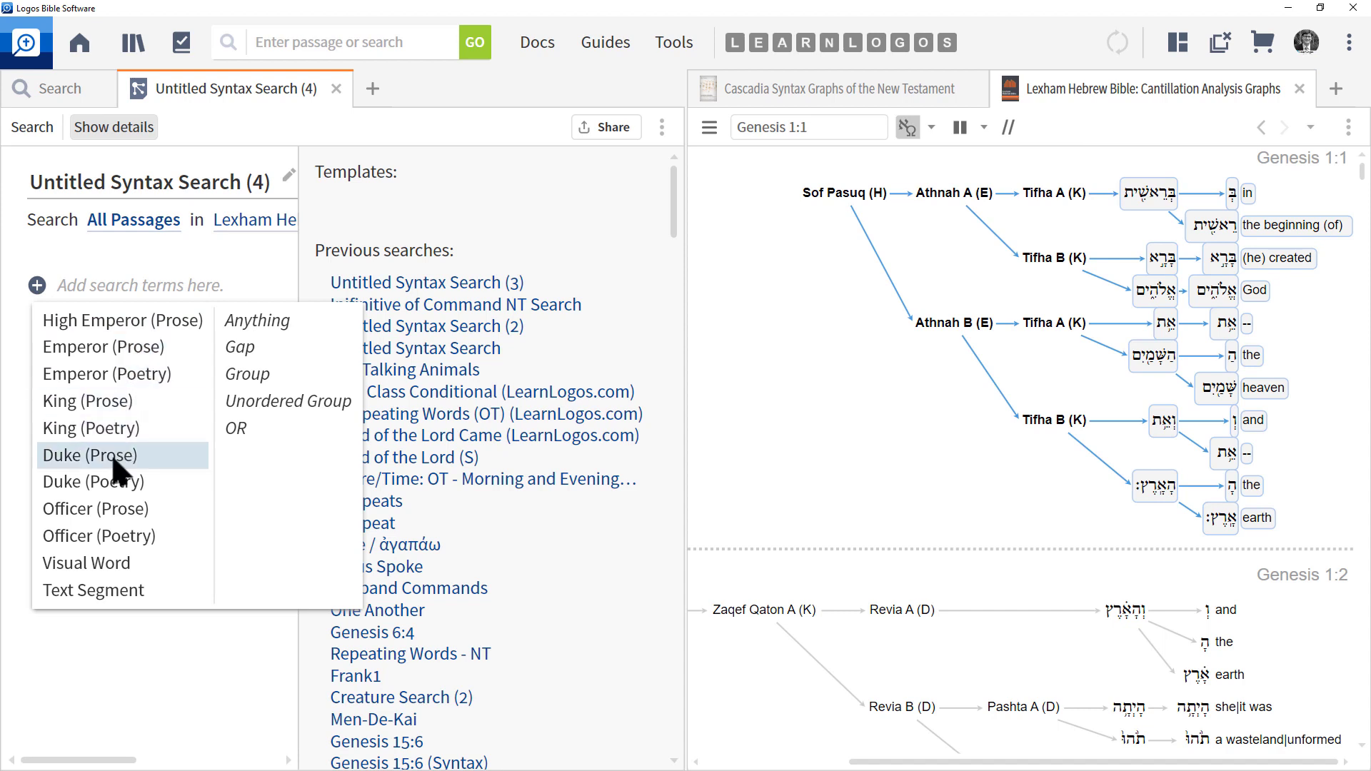
pyautogui.click(841, 541)
pyautogui.scroll(-3, 957, 610)
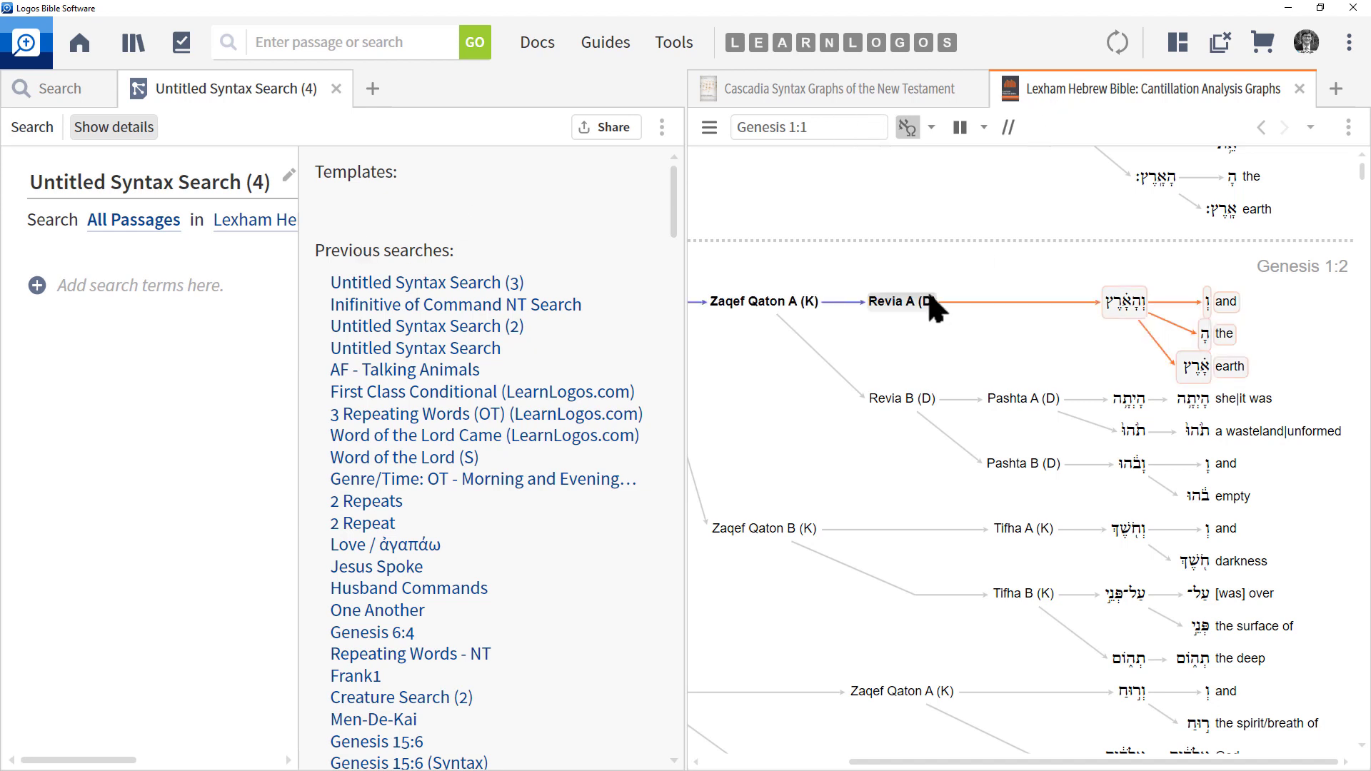
pyautogui.click(38, 285)
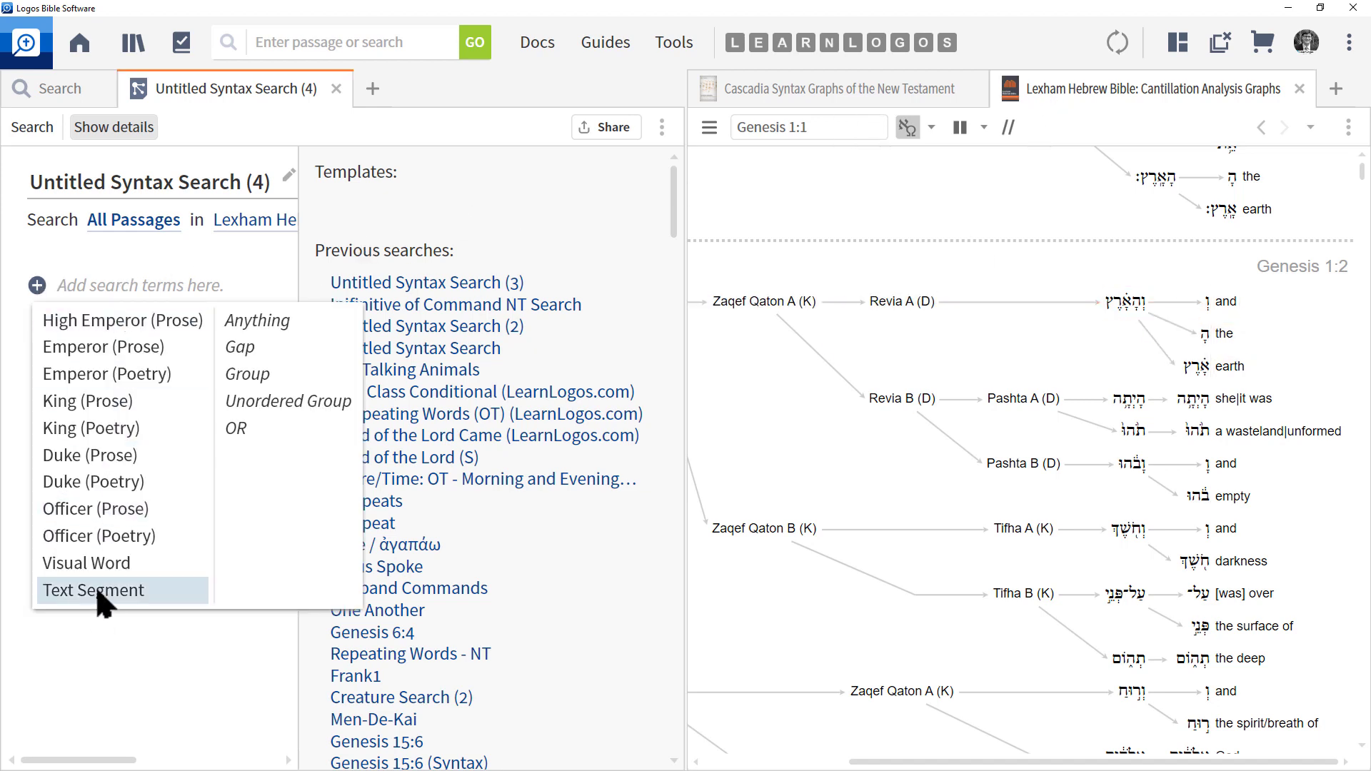